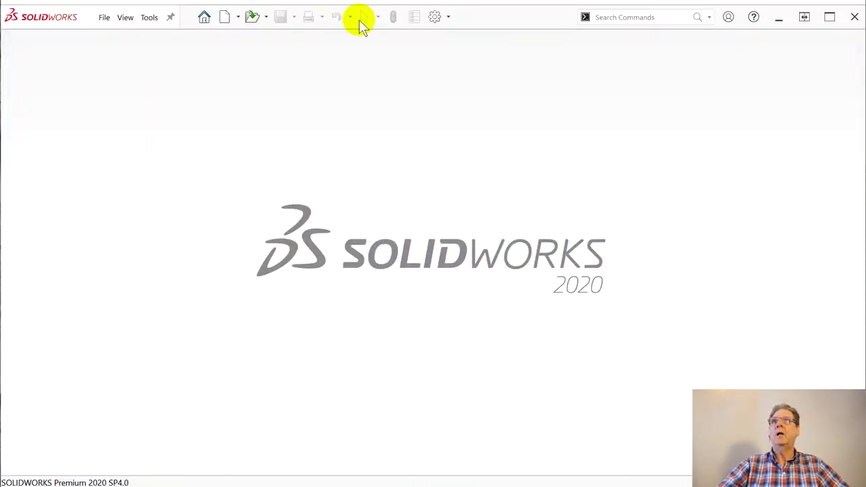
Step: Check Tools > Options, then show the File menu with its recent parts and assemblies
click(151, 19)
click(175, 195)
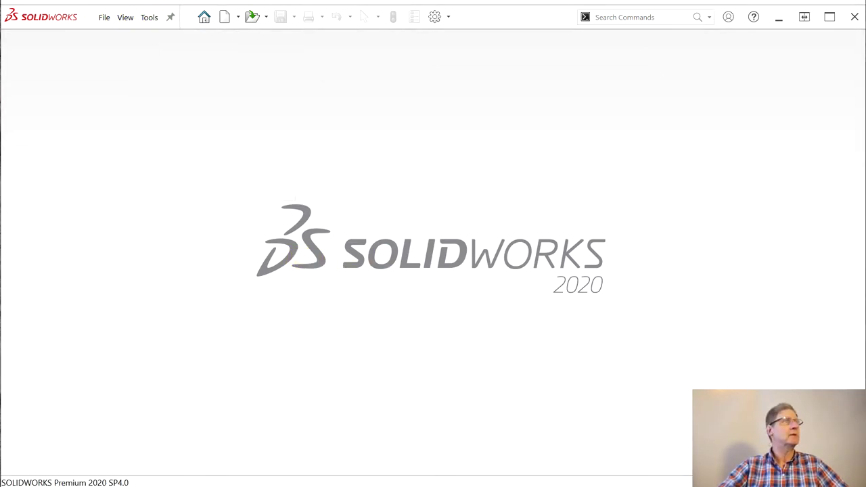
click(105, 18)
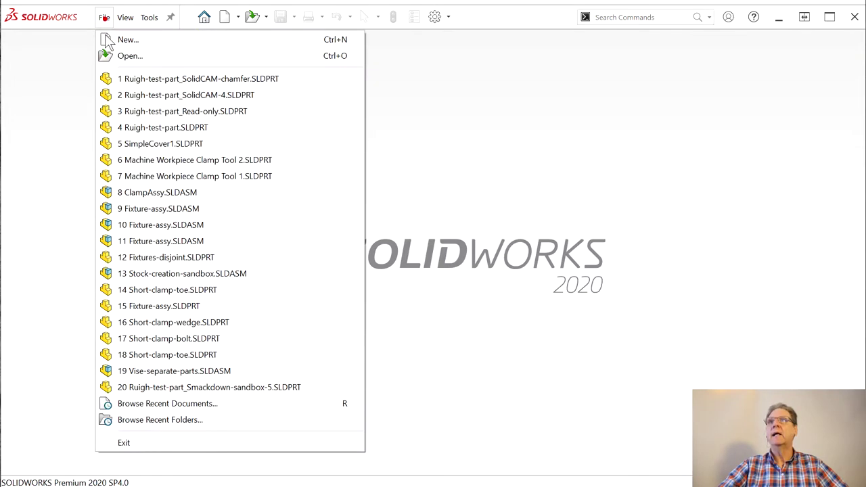
Step: Open Ruigh-test-part_SolidCAM-4.SLDPRT and dismiss the CAM-Part choice without loading one
click(125, 60)
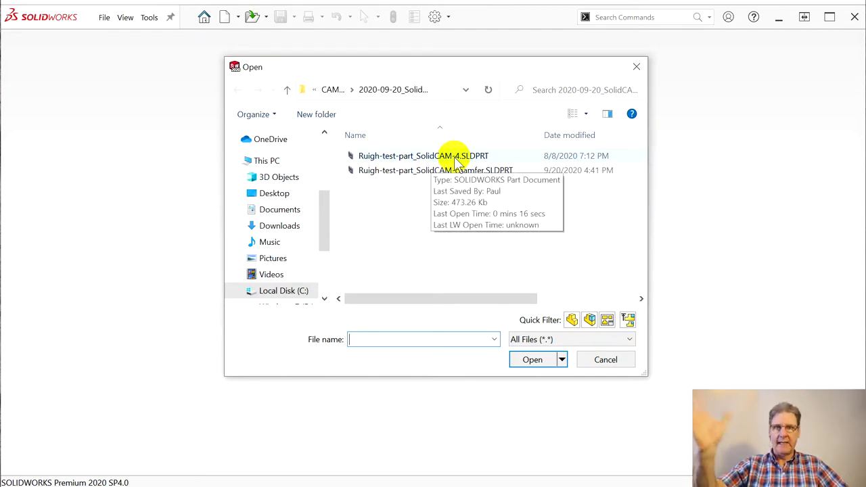
double_click(381, 160)
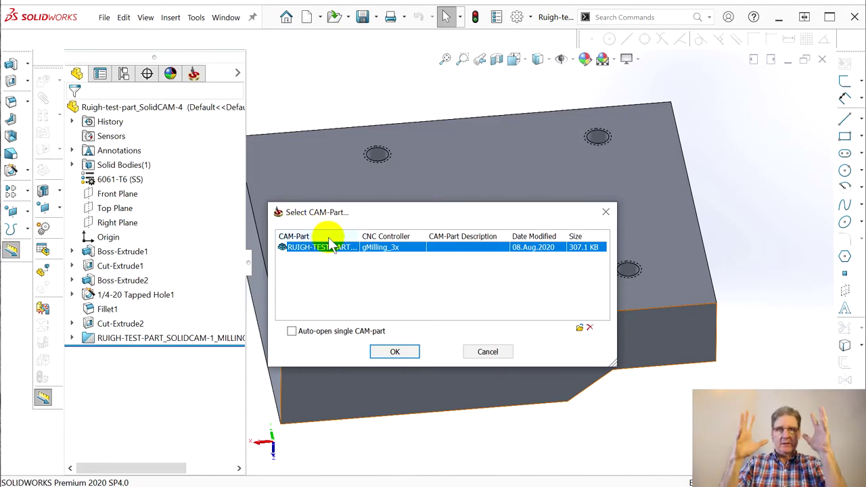
click(488, 352)
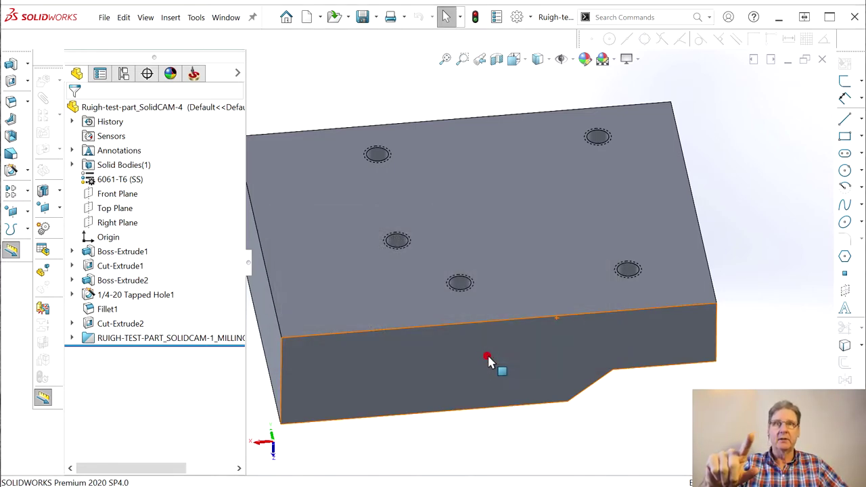
Step: Save a copy over Ruigh-test-part_SolidCAM-chamfer.SLDPRT, load its gMilling_3x CAM-Part, and close the original
click(101, 17)
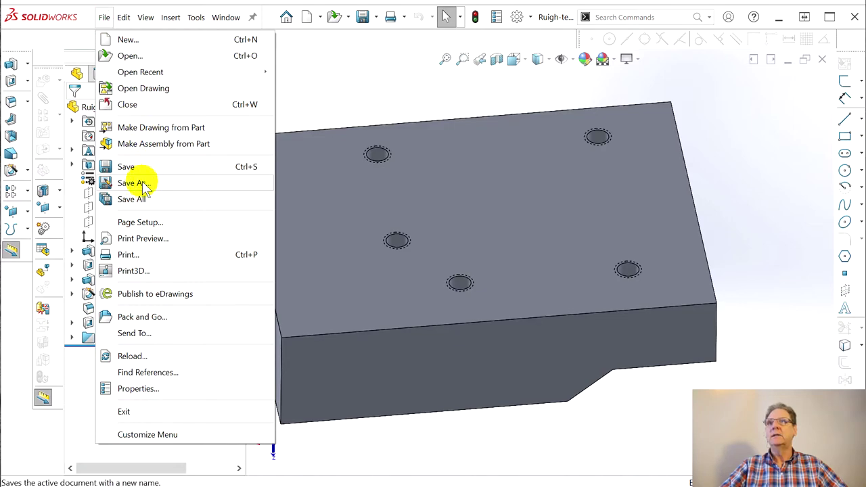
click(142, 182)
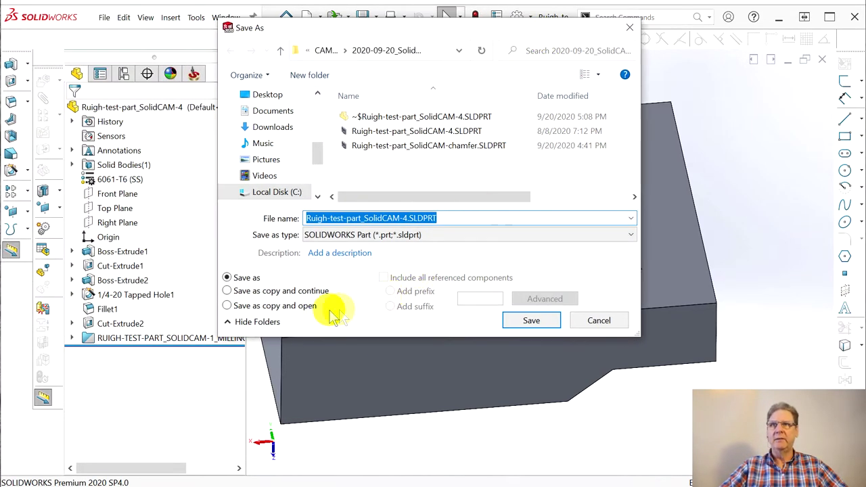
click(228, 306)
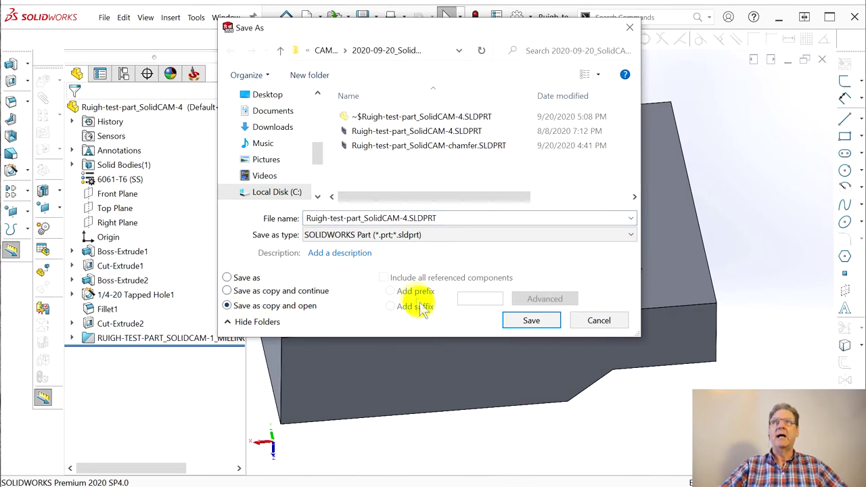
click(399, 149)
double_click(399, 146)
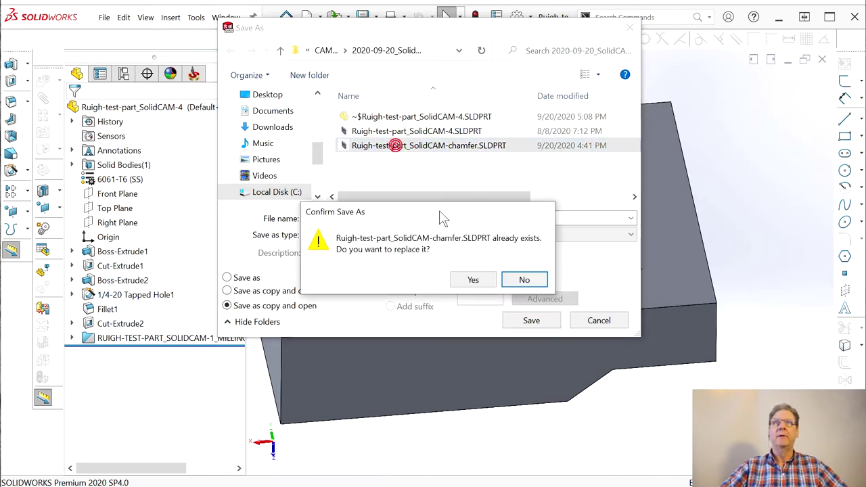
click(474, 279)
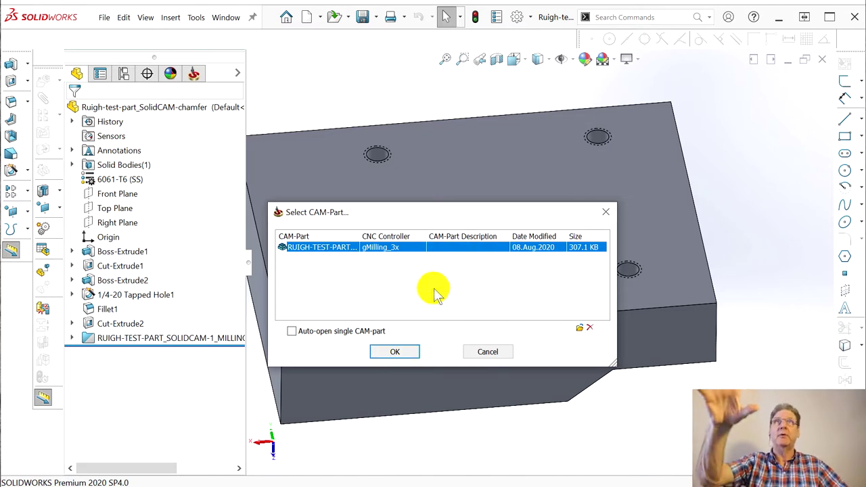
click(398, 353)
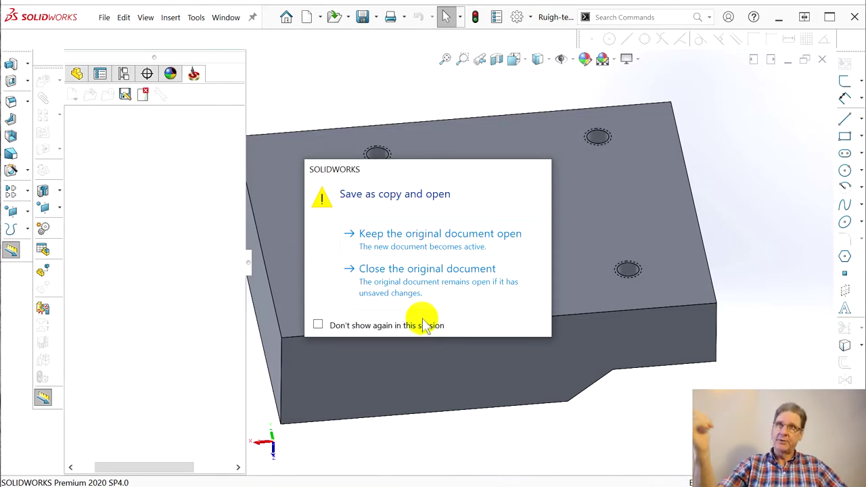
click(413, 277)
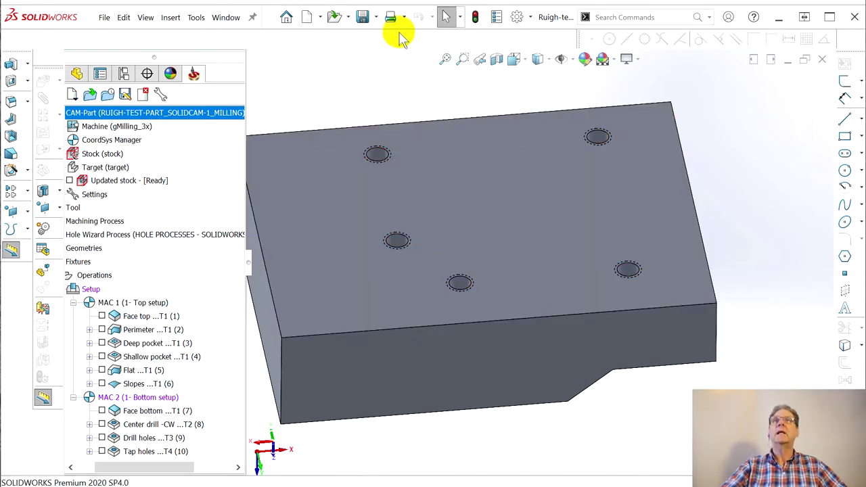
Step: Check the Window menu's list of currently open documents
click(226, 17)
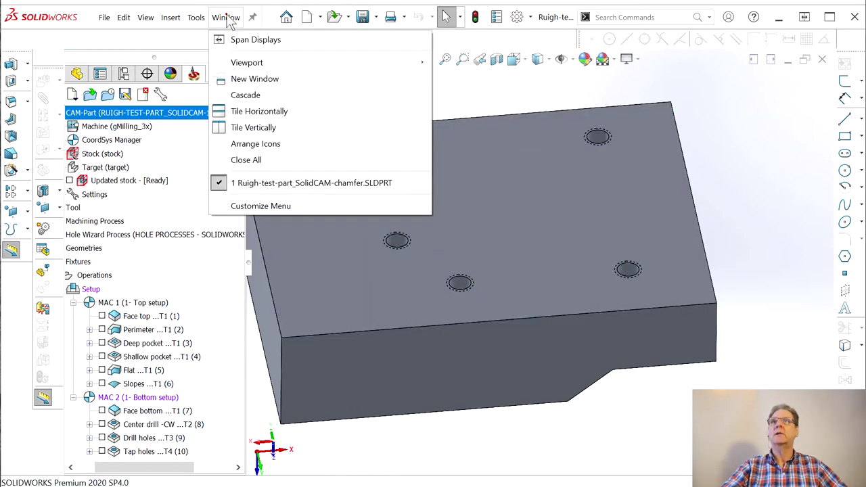
mouse_move(318, 193)
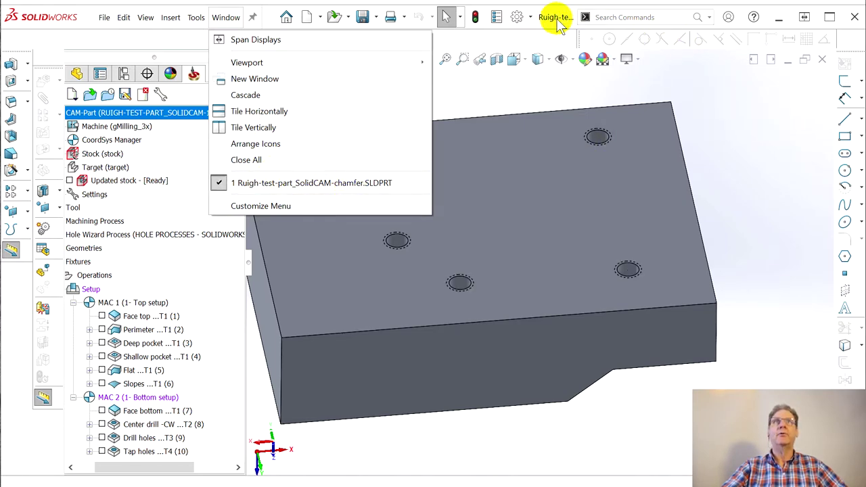
key(Escape)
Step: Orbit and zoom the part to inspect its pockets and the top edges to chamfer
middle_drag(402, 409, 441, 248)
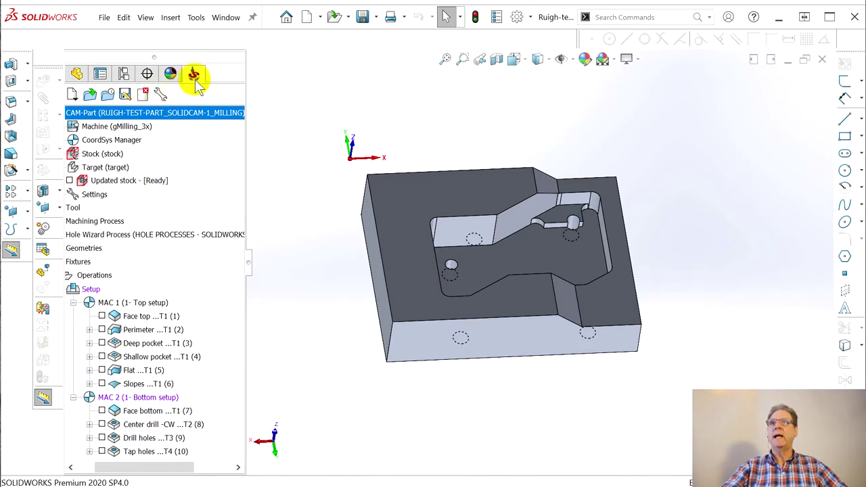
scroll(124, 255, left, 3)
scroll(120, 251, left, 2)
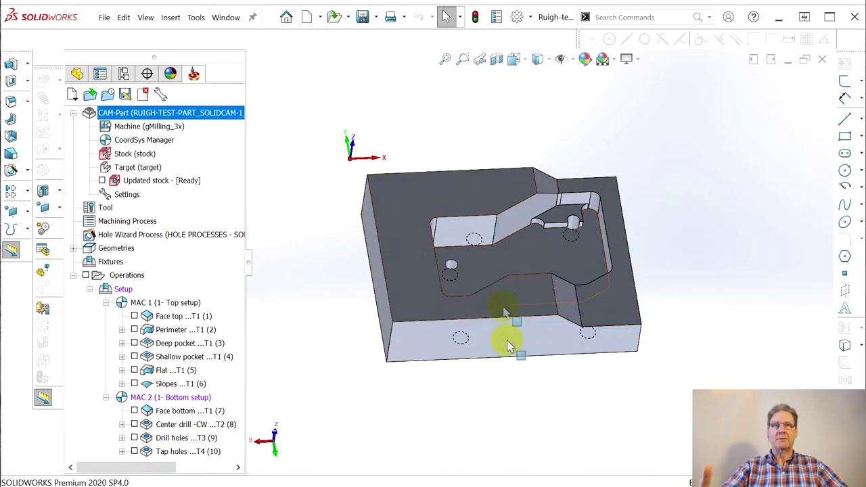
middle_drag(458, 334, 396, 333)
scroll(426, 309, down, 5)
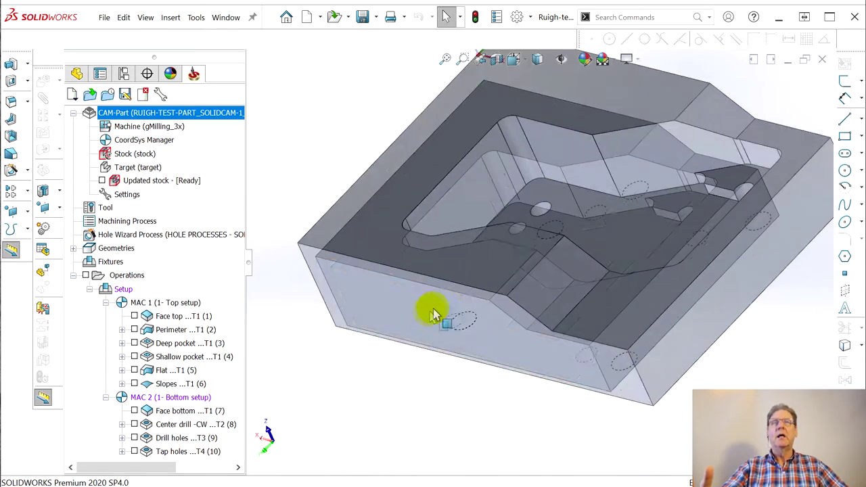
scroll(507, 258, up, 2)
scroll(508, 228, down, 3)
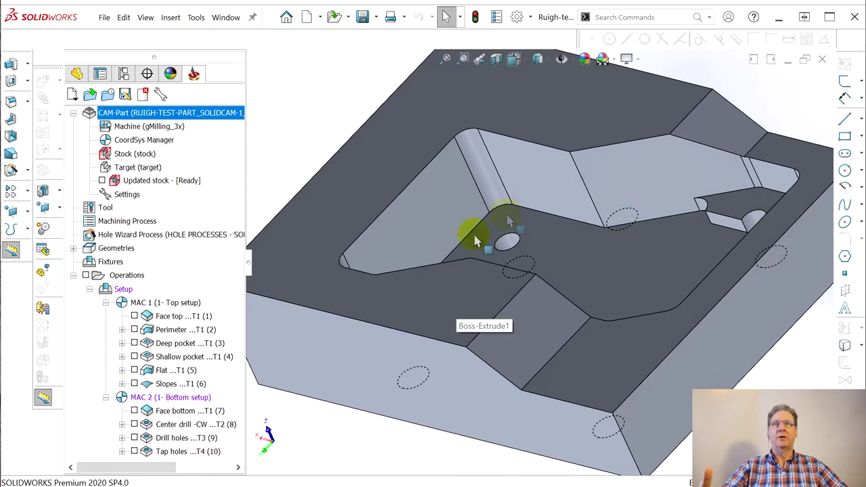
scroll(507, 251, up, 3)
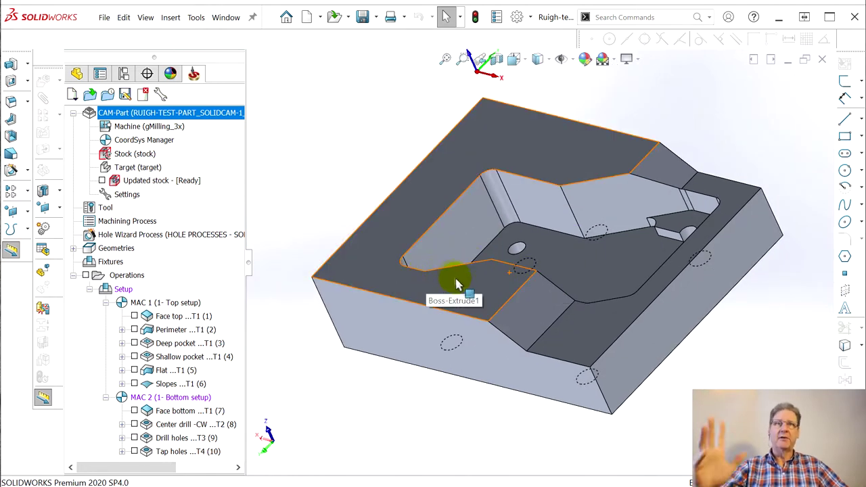
scroll(459, 285, up, 2)
scroll(559, 209, down, 5)
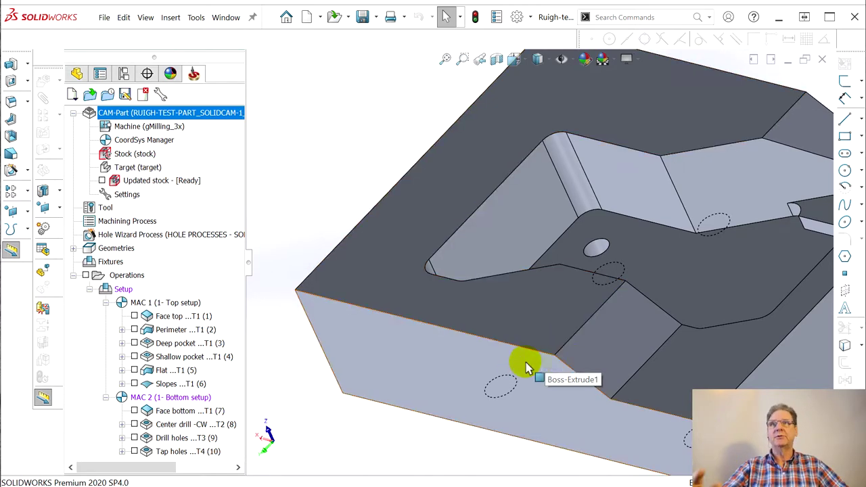
scroll(629, 357, up, 2)
scroll(705, 300, down, 1)
scroll(589, 245, up, 2)
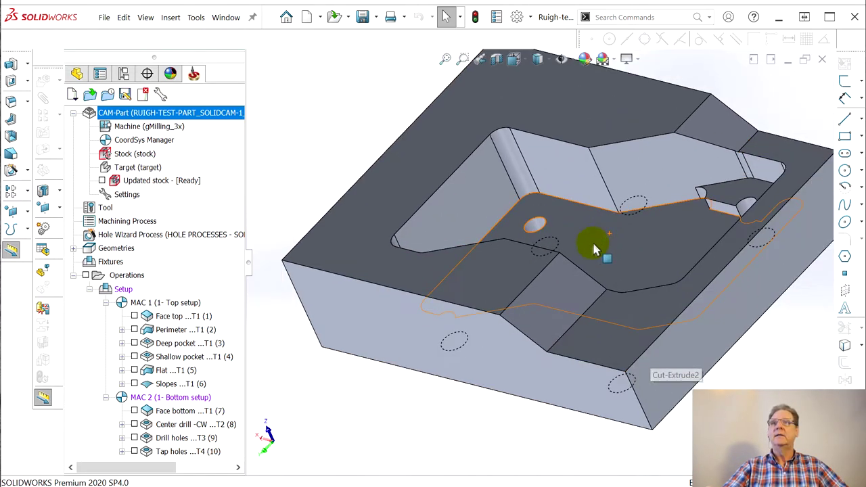
Step: Select the Slopes operation and briefly display, then hide, its toolpath
click(161, 384)
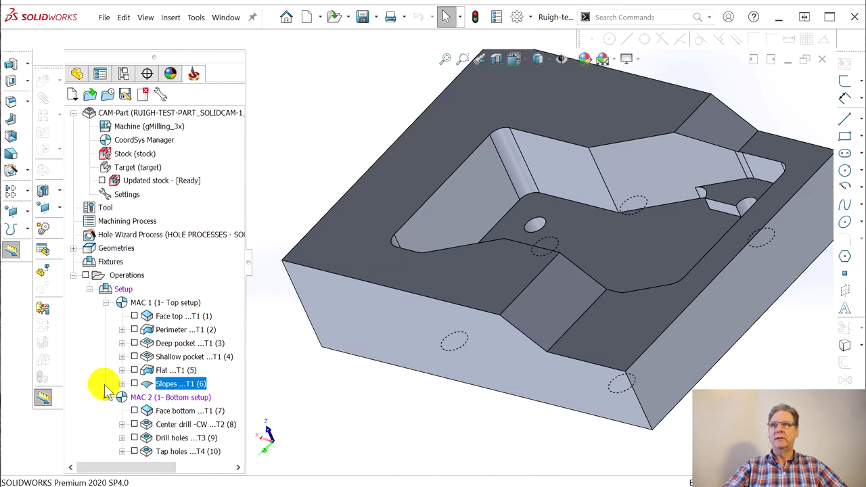
click(134, 383)
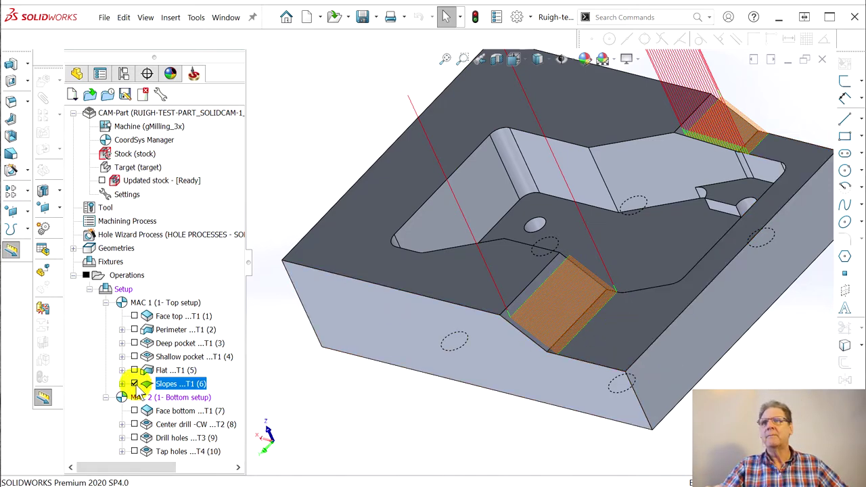
click(135, 383)
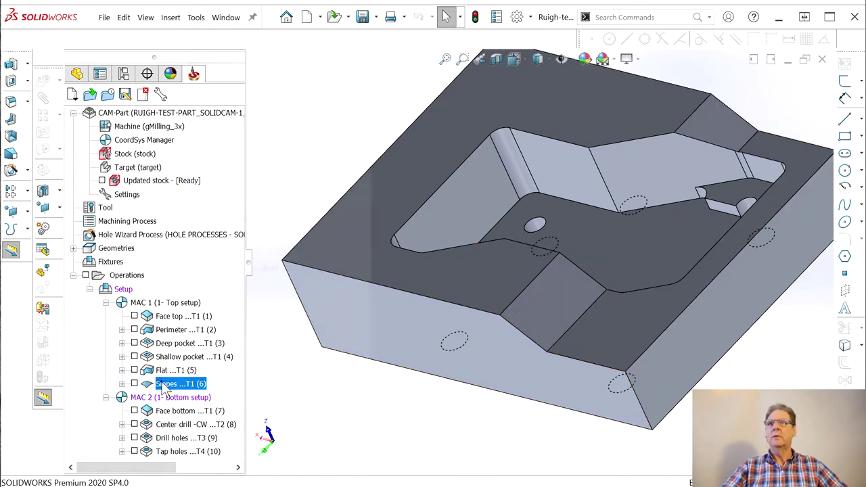
Step: Add a Chamfer Recognition milling operation after Slopes and start defining new geometry
right_click(163, 383)
mouse_move(277, 52)
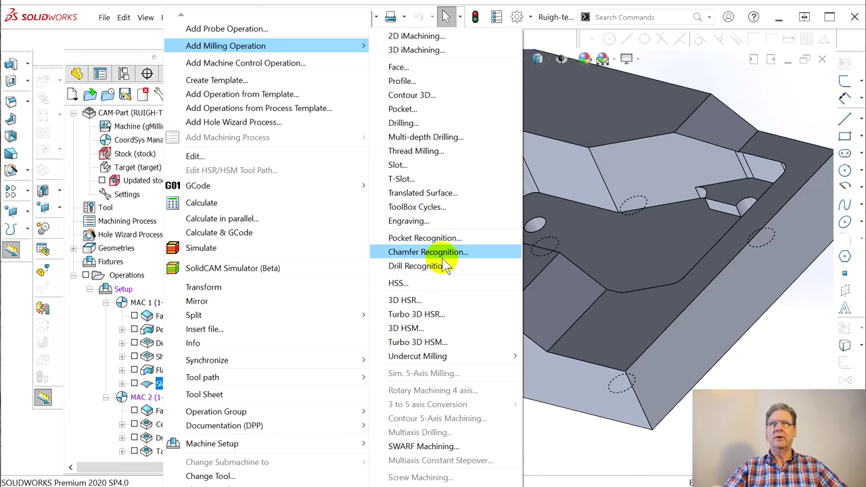
click(404, 253)
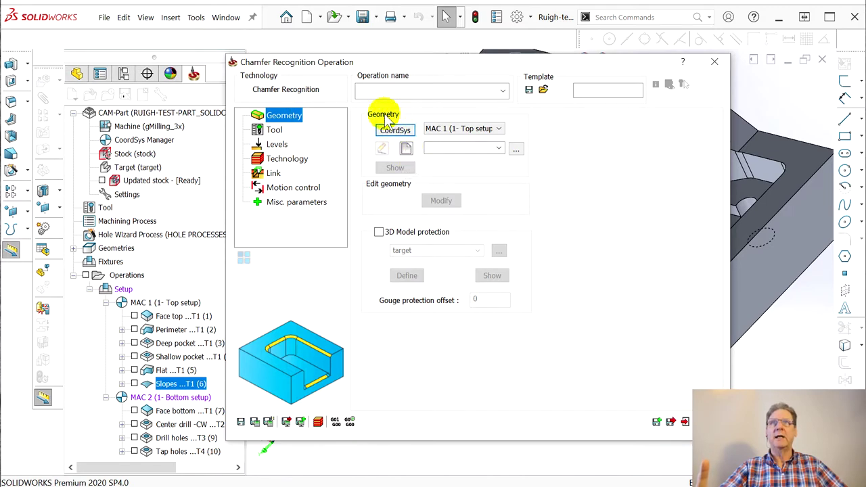
click(407, 148)
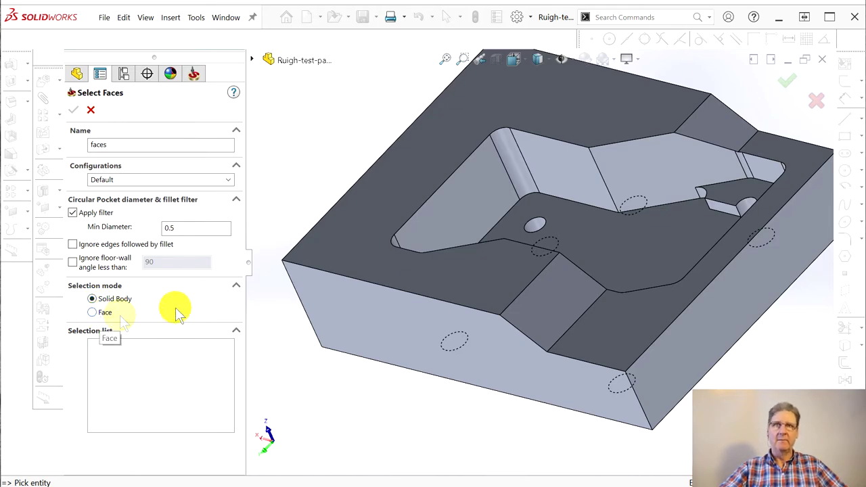
Step: Select the whole solid body and orbit the model to check the picked edges
click(383, 300)
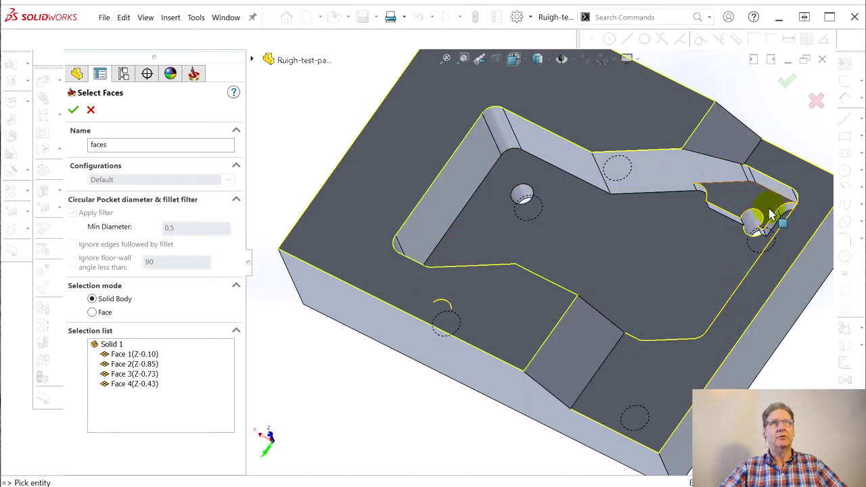
middle_drag(643, 271, 806, 240)
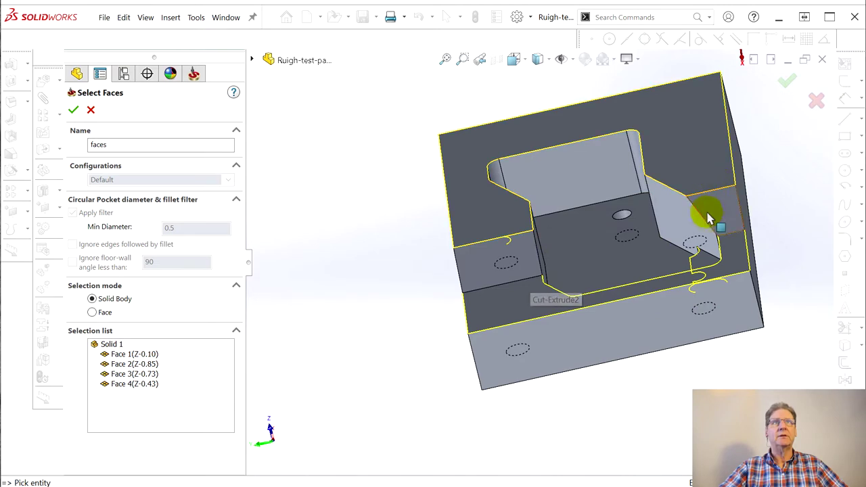
middle_drag(773, 226, 750, 251)
Step: Clear the selection, pick only the top face and the Z-0.43 ledge face, and confirm
click(127, 354)
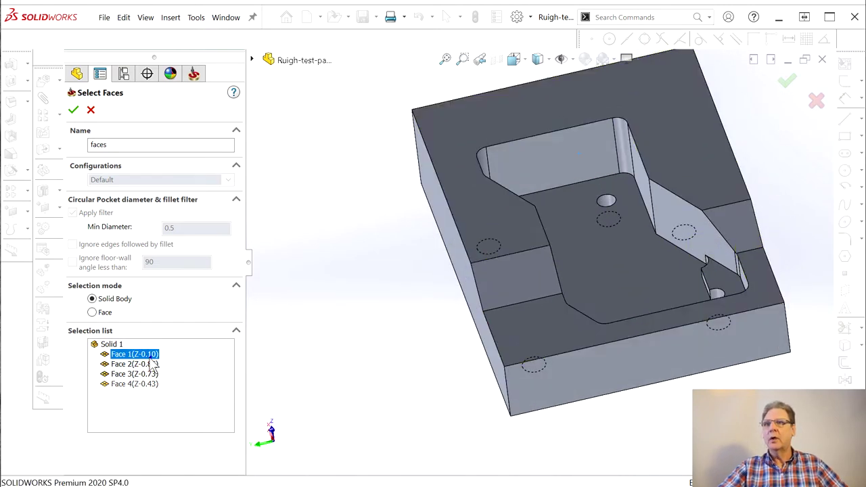
right_click(122, 353)
click(190, 380)
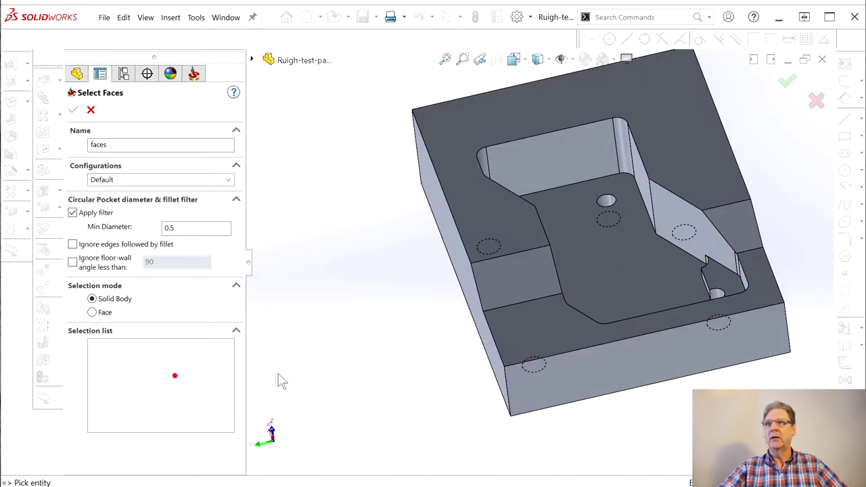
click(93, 313)
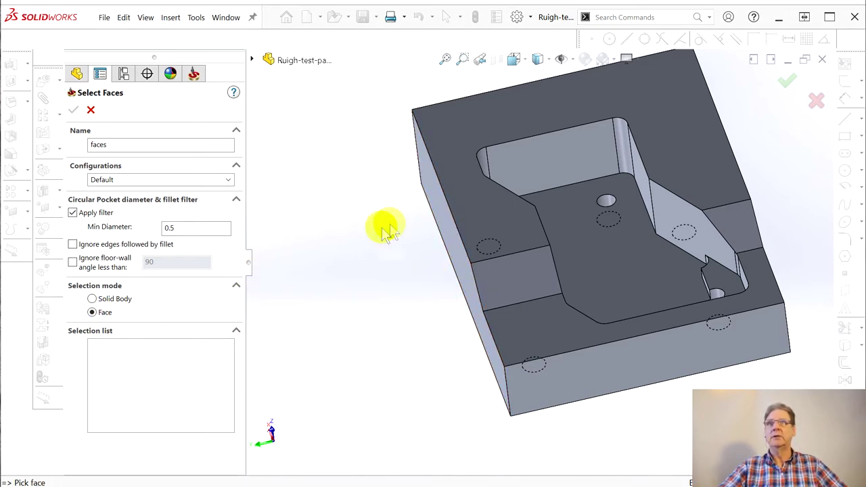
click(488, 115)
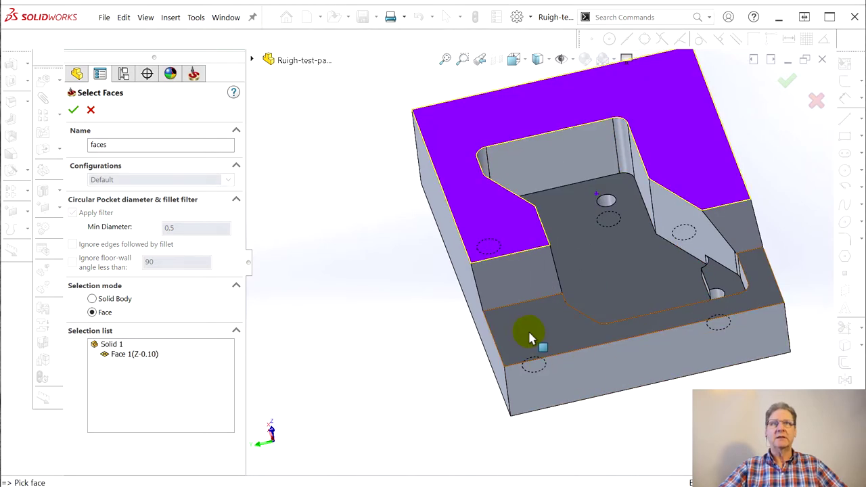
click(531, 335)
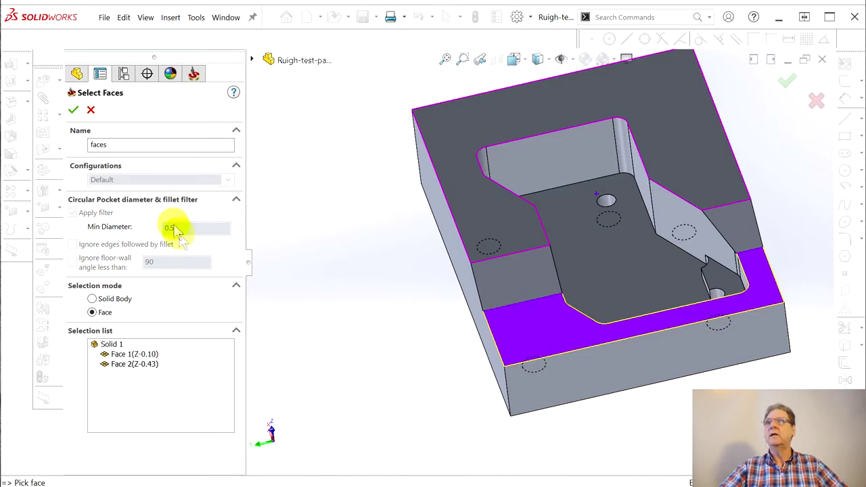
click(72, 109)
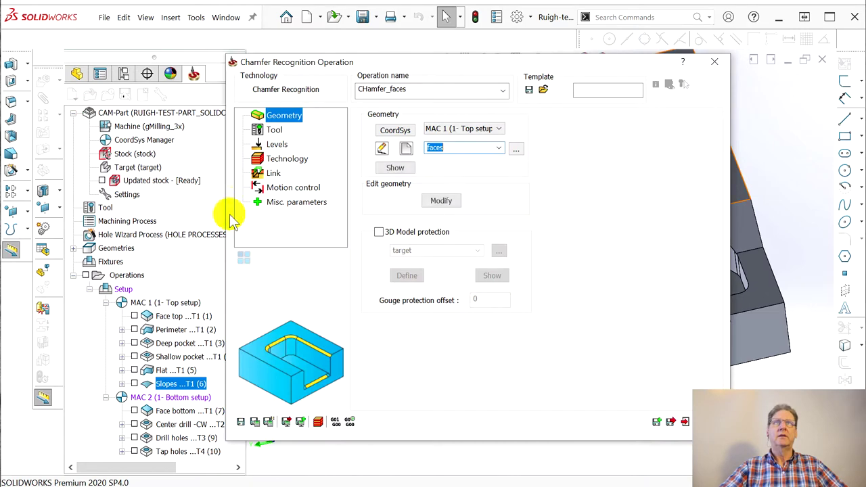
Step: Import the 1/4" Spot Drill from GETTINGSTARTED as the next free tool (T5) and accept it
click(277, 129)
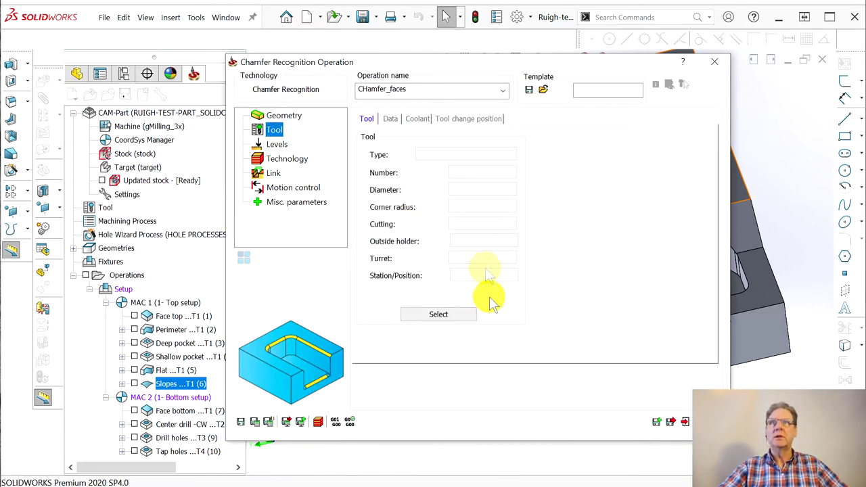
click(447, 315)
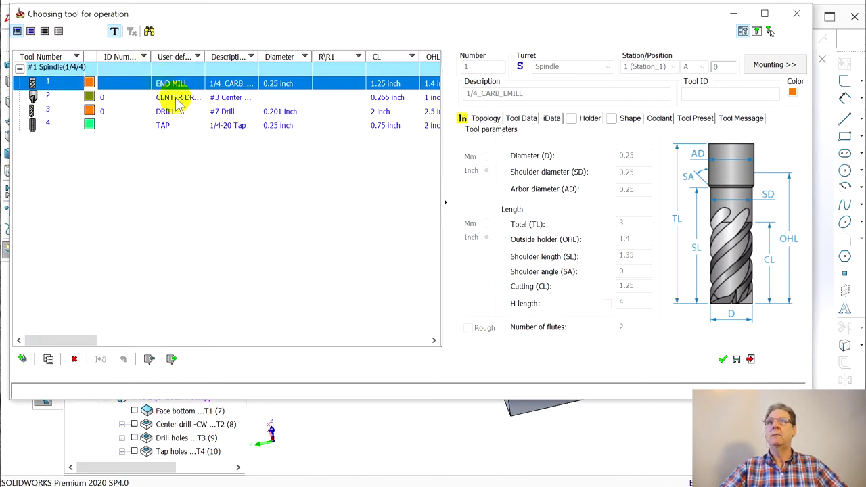
click(150, 359)
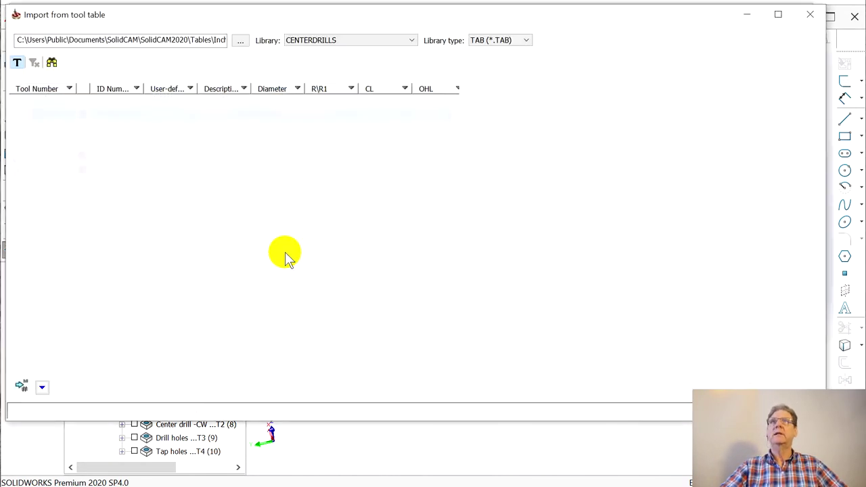
click(363, 40)
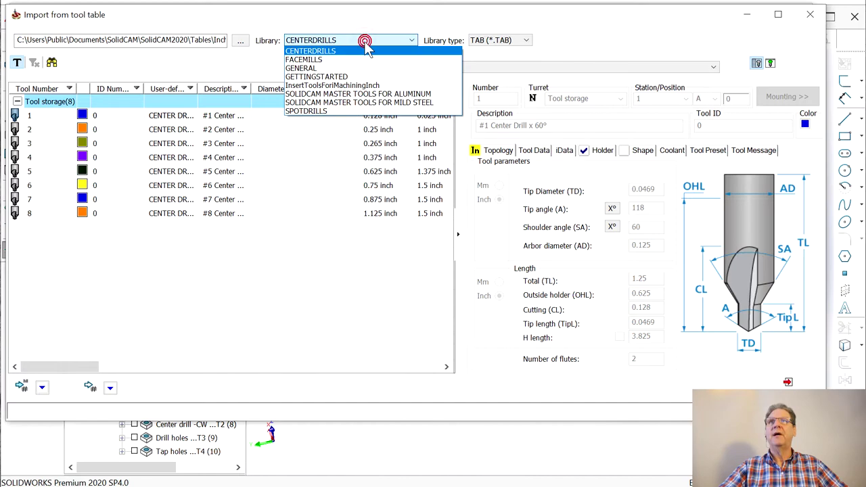
click(330, 76)
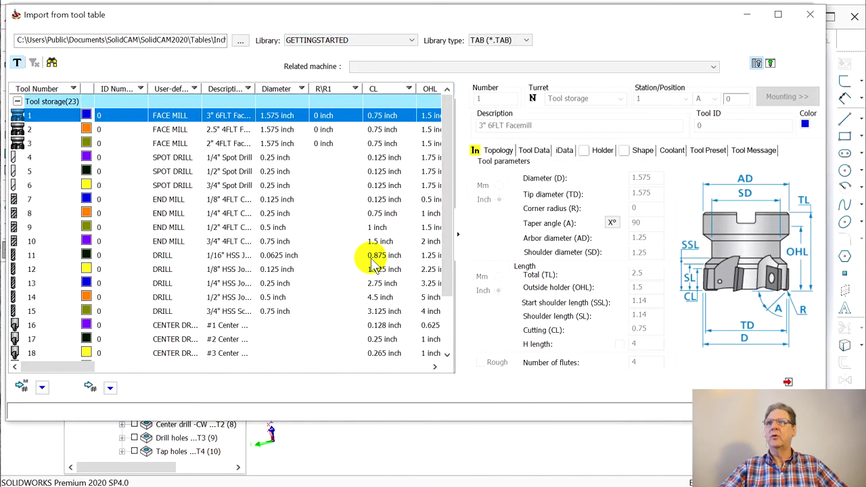
click(214, 161)
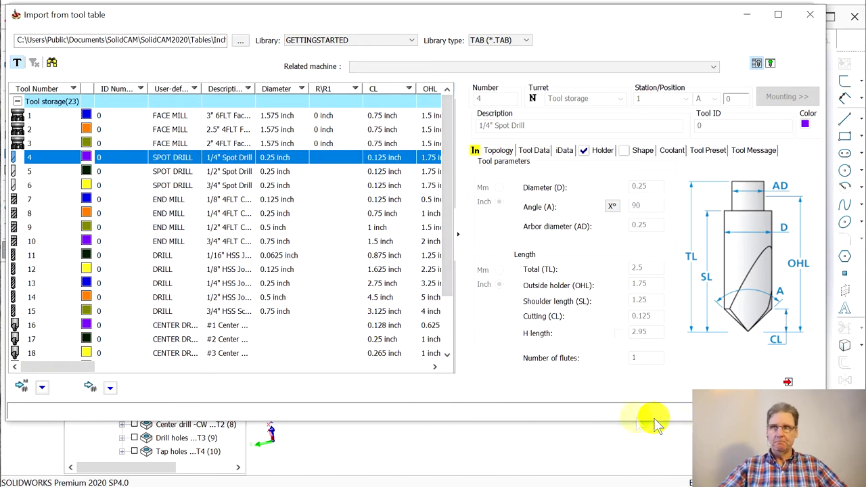
click(110, 388)
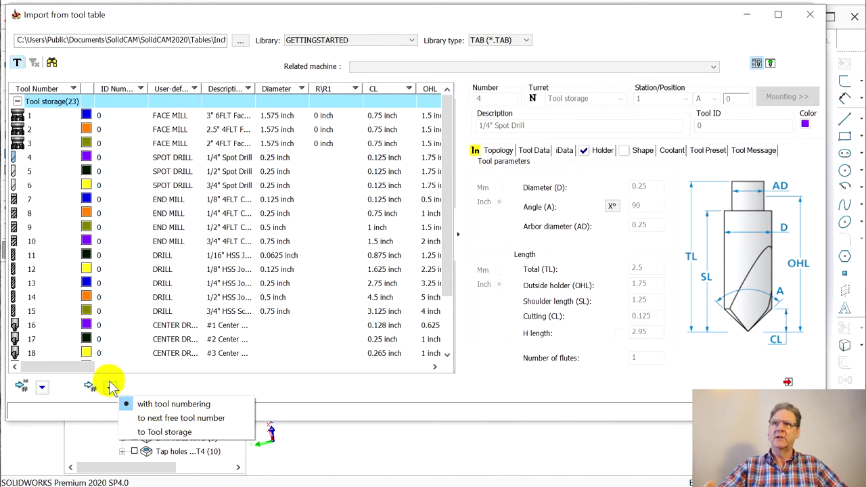
click(157, 418)
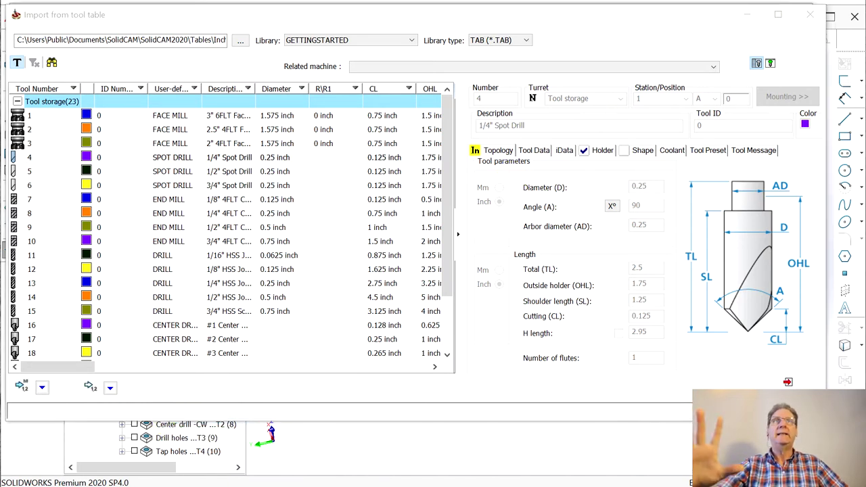
drag(595, 14, 865, 52)
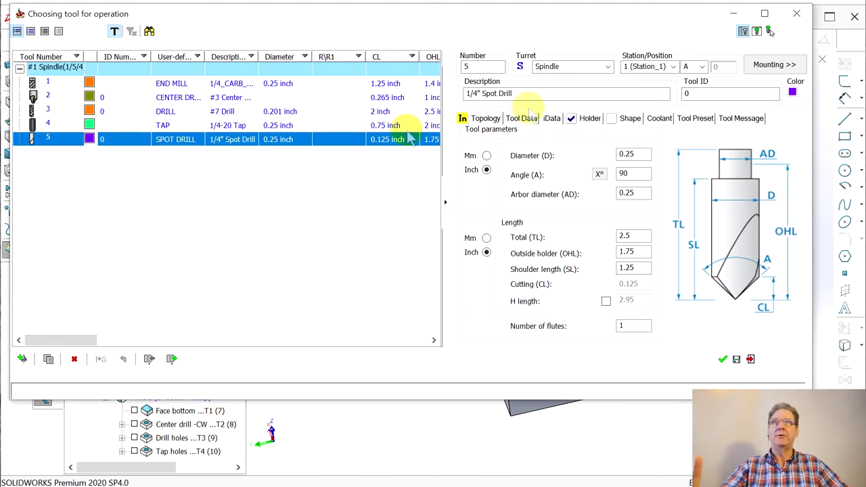
click(723, 360)
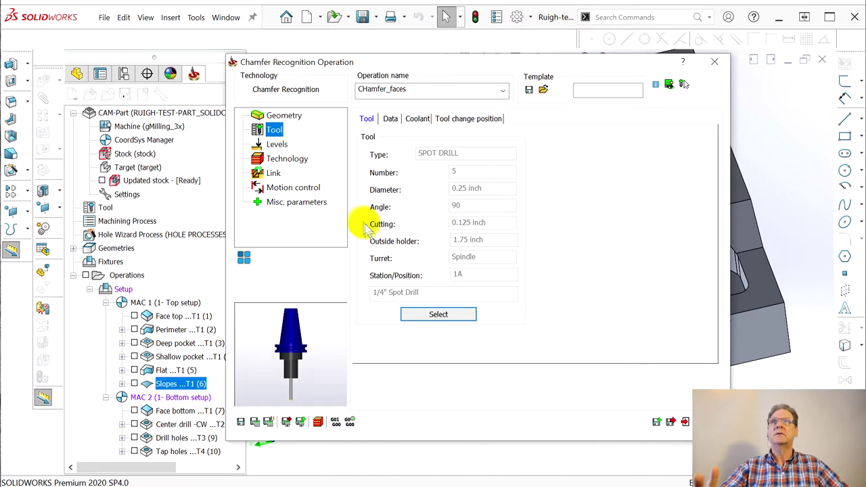
Step: On the Levels page, rename the operation from CHamfer_faces to Chamfer_faces
click(277, 145)
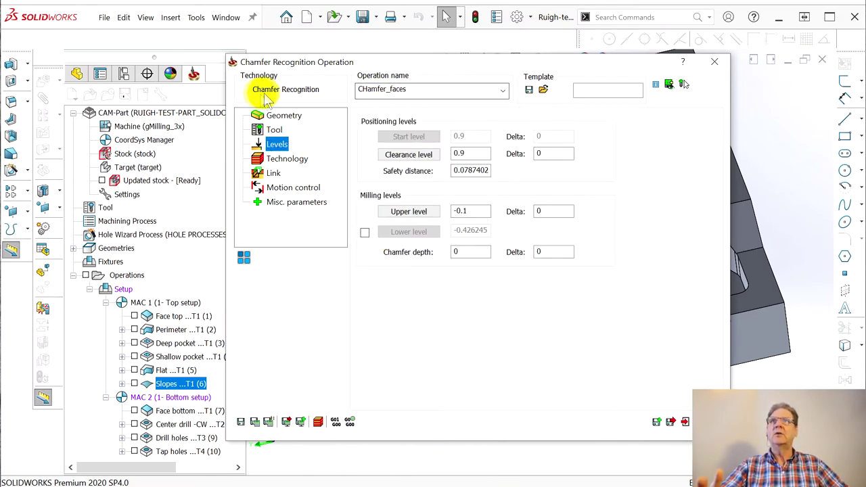
click(369, 93)
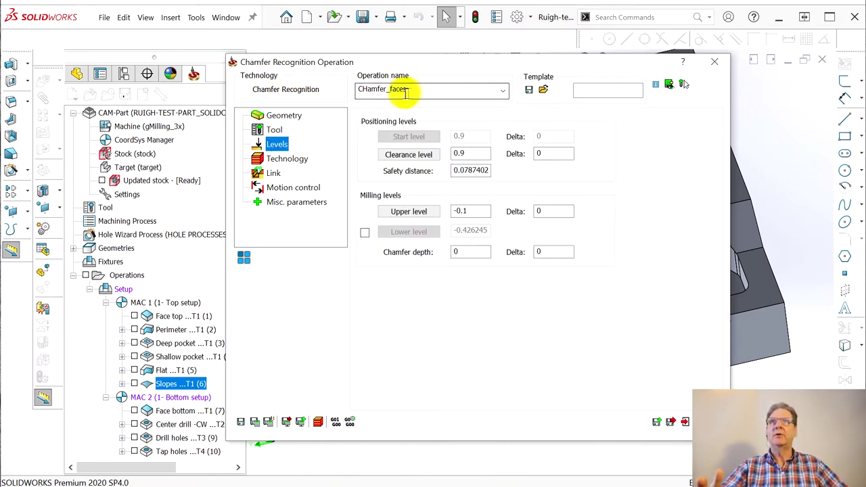
double_click(366, 93)
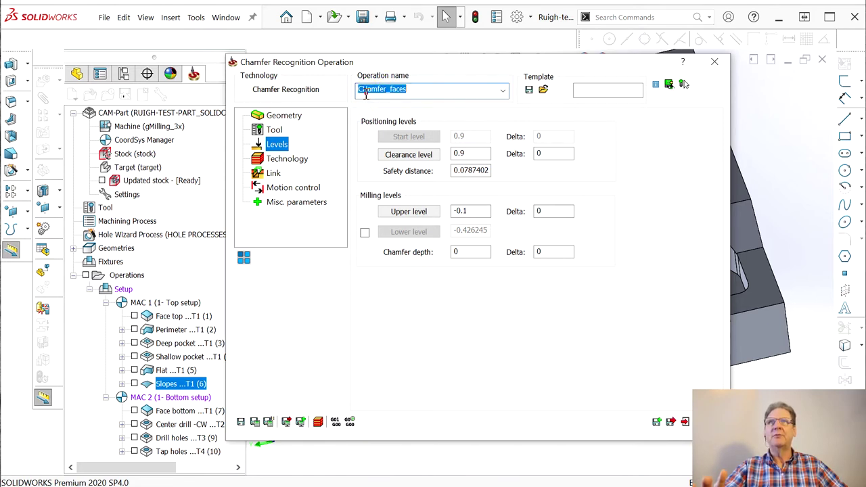
click(363, 91)
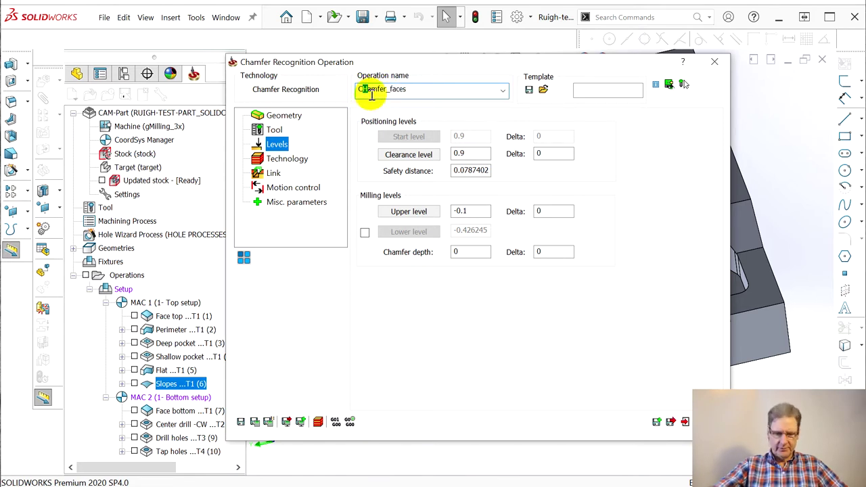
key(BackSpace)
text(h)
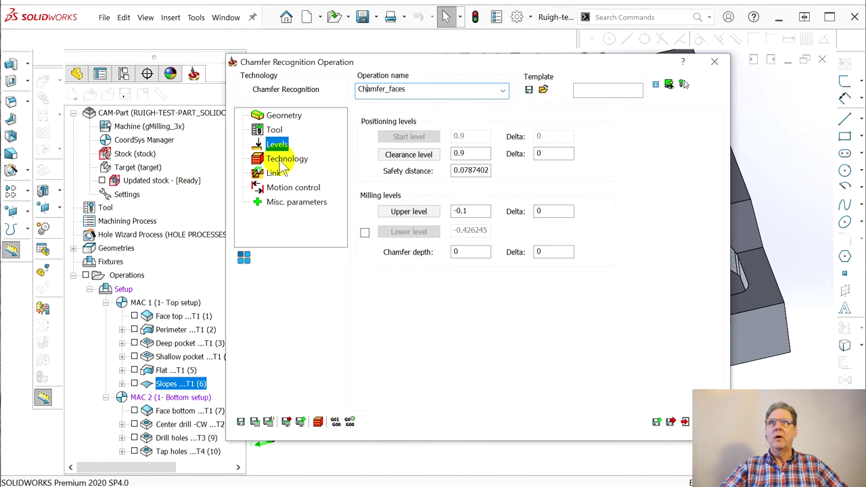
click(282, 161)
Step: Change the chamfer cutting diameter from 0.05 to 0.1
mouse_move(485, 154)
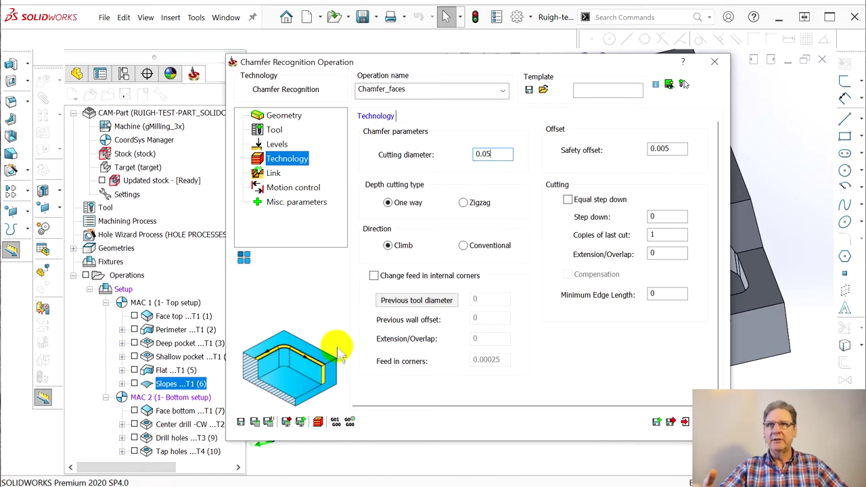
double_click(485, 154)
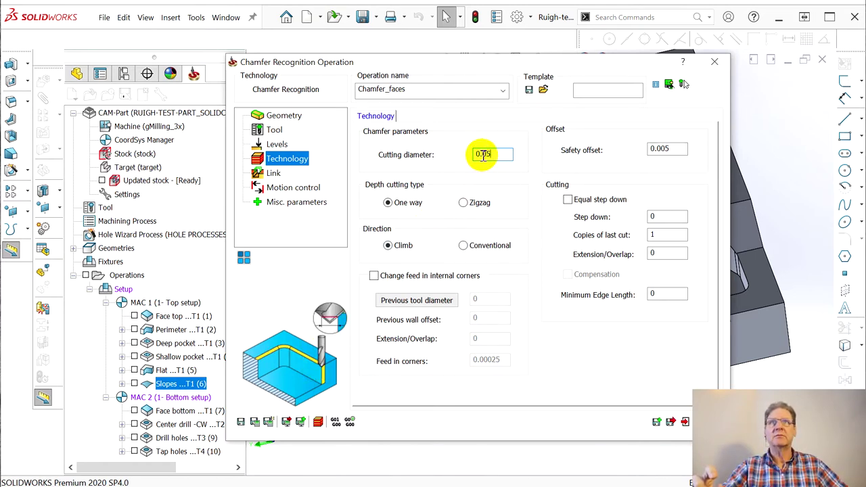
text(1)
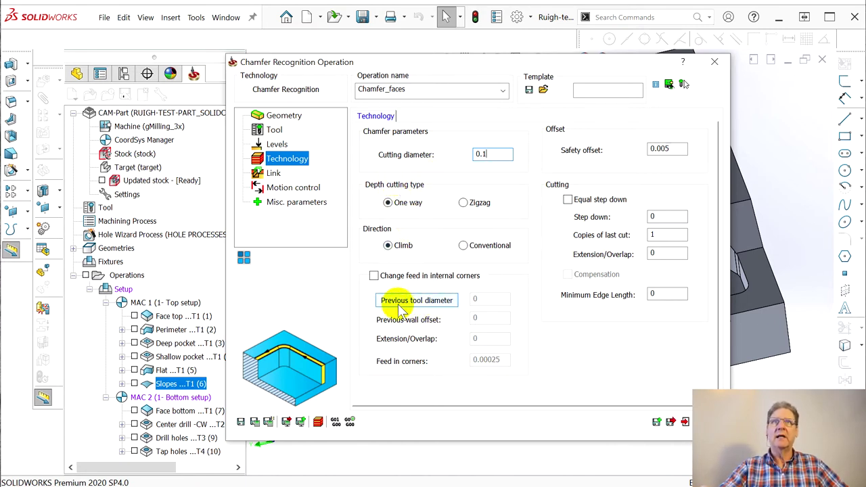
click(273, 174)
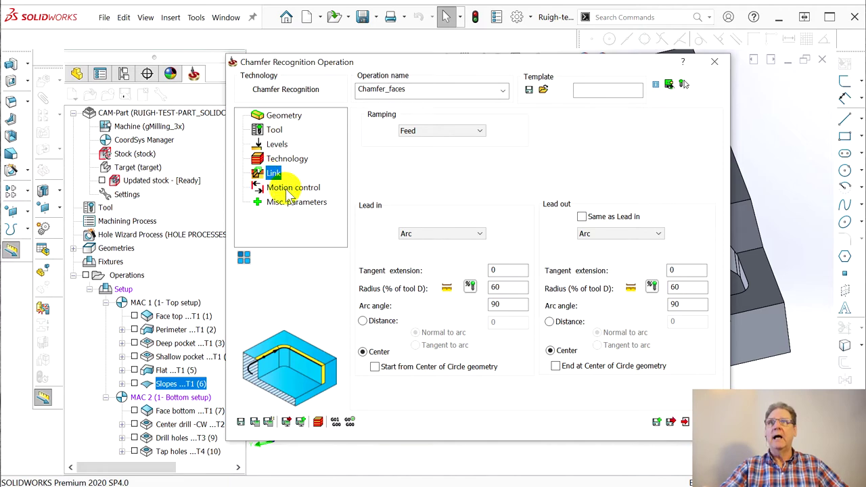
Step: Save and calculate Chamfer_faces, then orbit to inspect its toolpath along the part's edges
drag(422, 62, 865, 35)
middle_drag(501, 189, 556, 199)
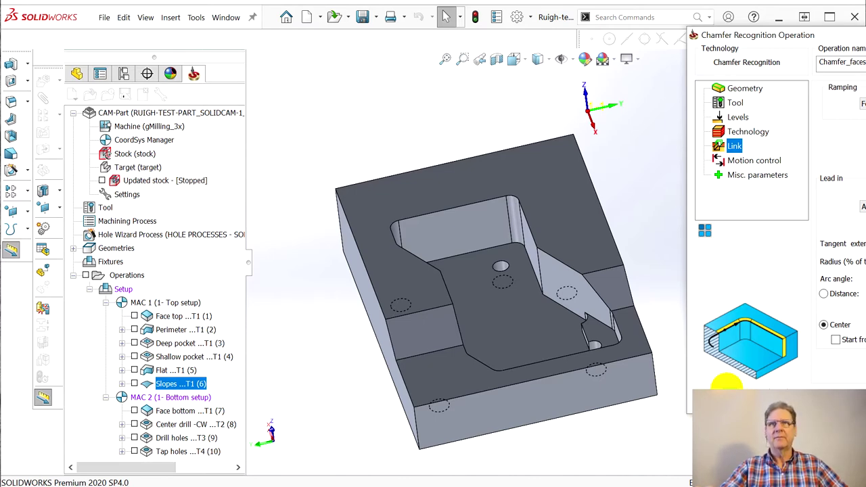
click(725, 382)
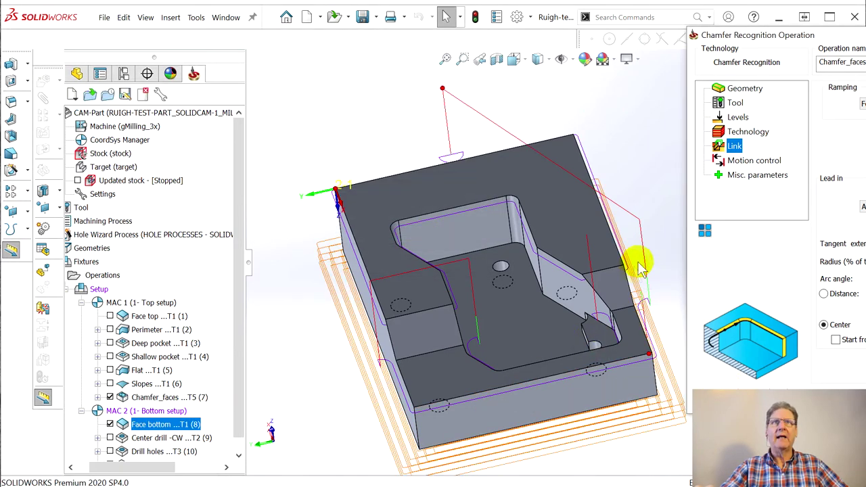
middle_drag(384, 352, 406, 325)
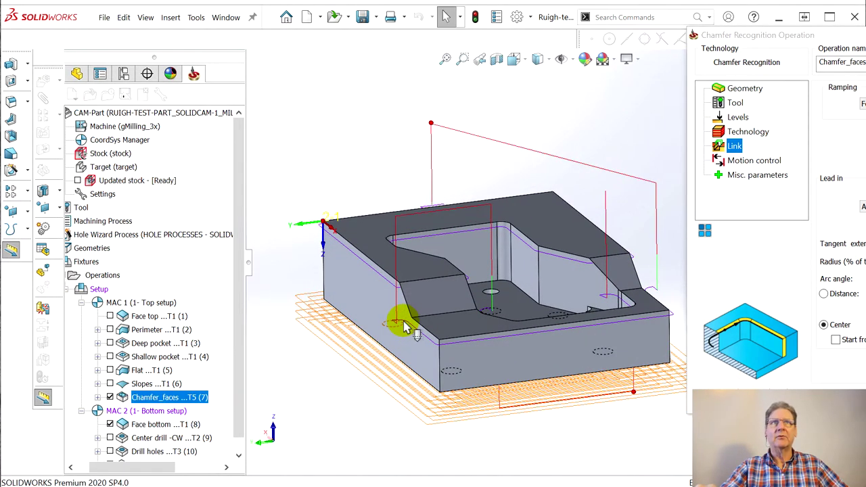
drag(839, 34, 410, 25)
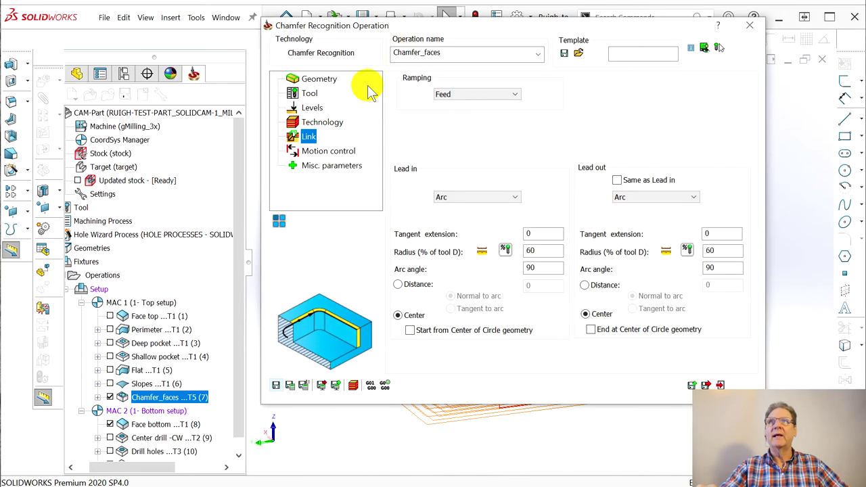
click(311, 107)
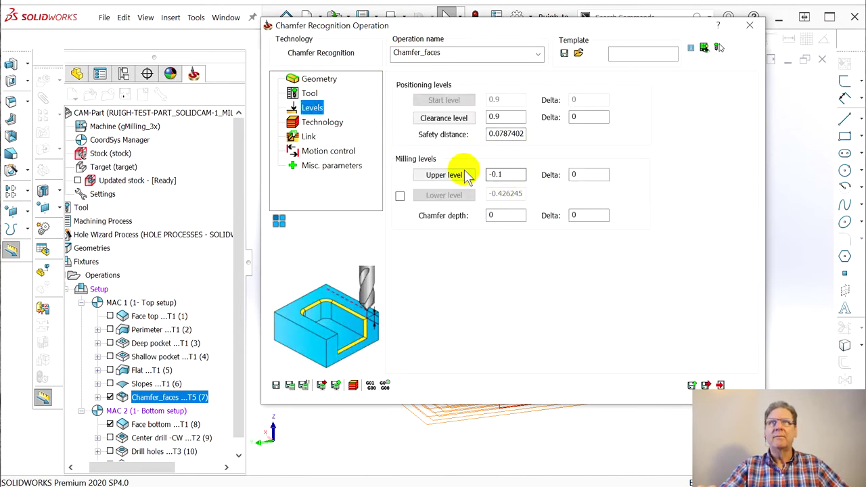
Step: Give Chamfer_faces an upper level of -0.1 and chamfer depth 0.05, then move the dialog aside to view the toolpath
click(309, 124)
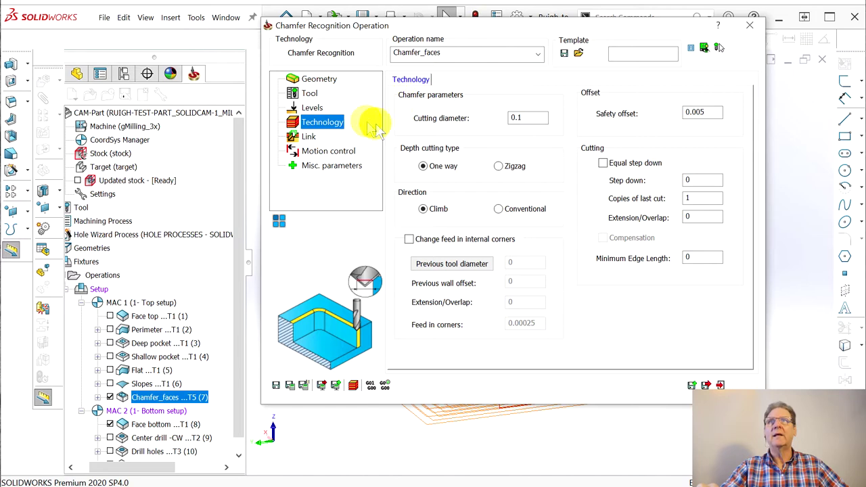
click(311, 109)
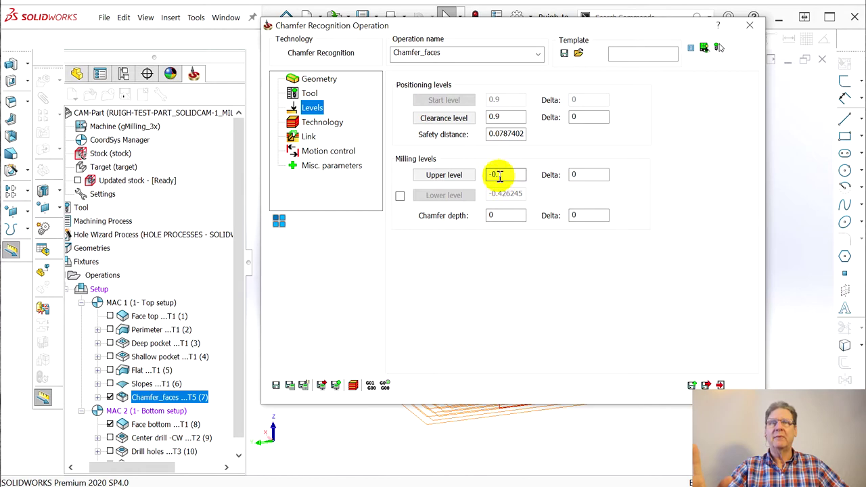
mouse_move(466, 230)
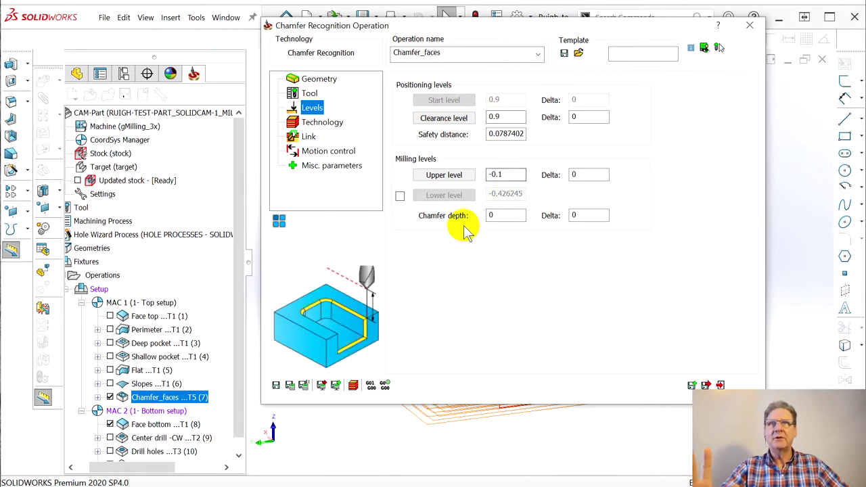
click(500, 215)
text(.05)
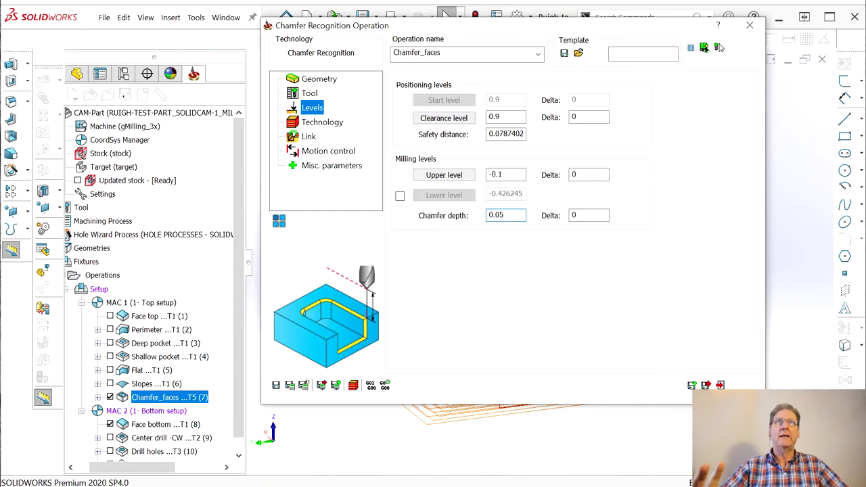
drag(601, 31, 859, 38)
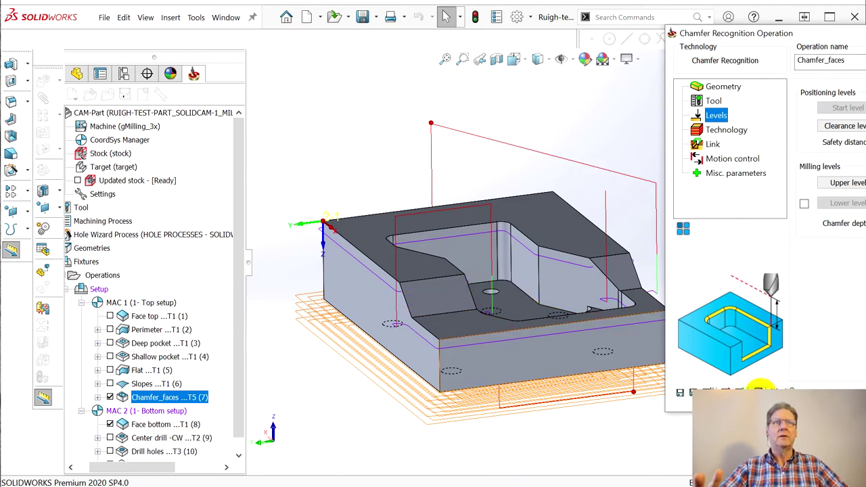
click(756, 391)
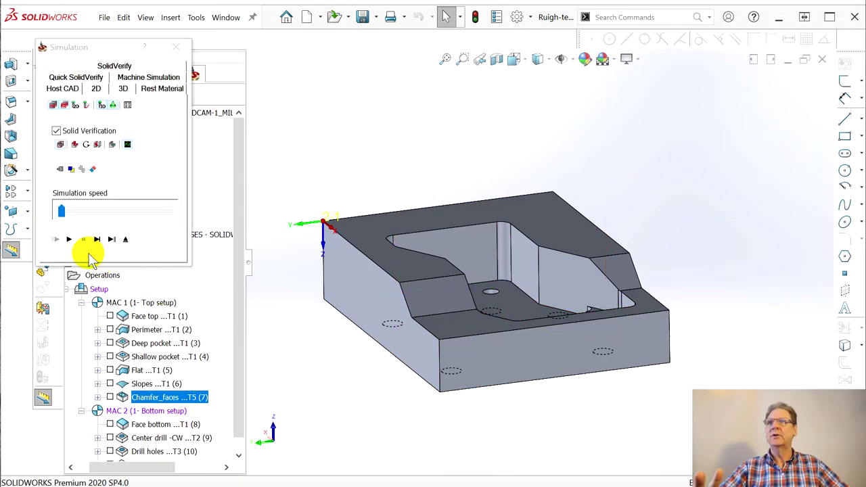
Step: Play the chamfer simulation, hide the Face bottom toolpath, and save the Chamfer_faces operation
click(68, 239)
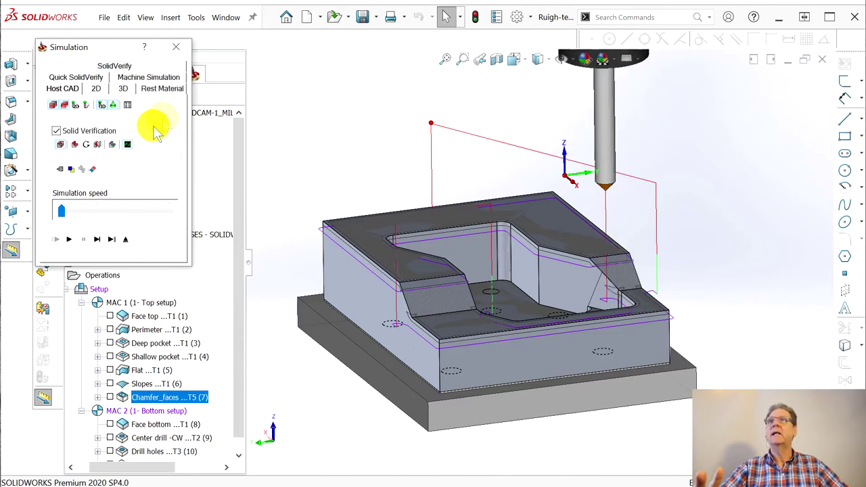
click(176, 46)
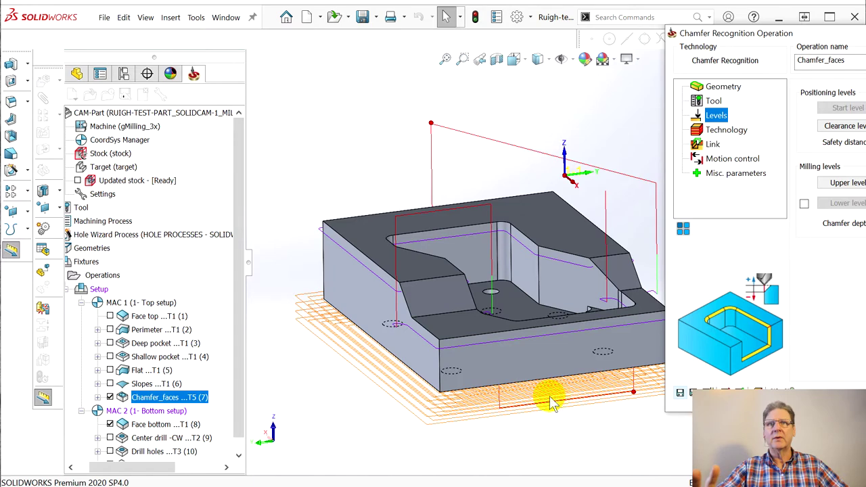
click(109, 422)
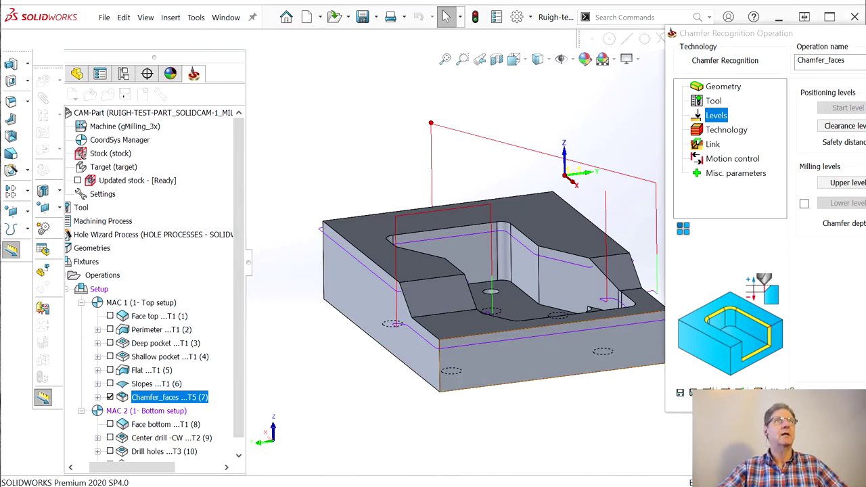
drag(744, 34, 612, 47)
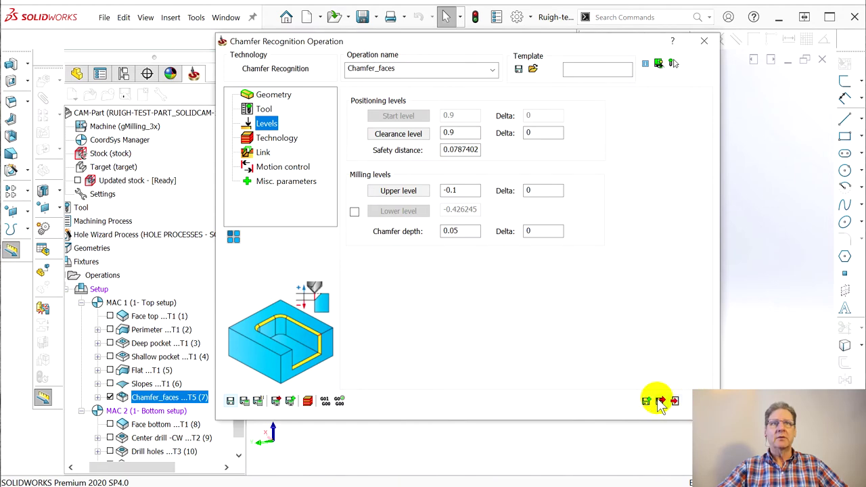
click(683, 400)
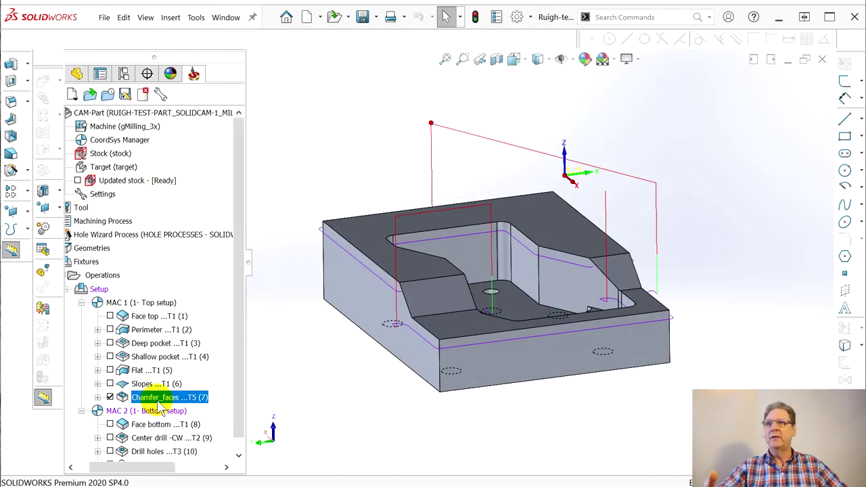
Step: Run Chamfer_faces in SolidCAM Simulator (Beta) and inspect the red deviation along the top edges
right_click(153, 399)
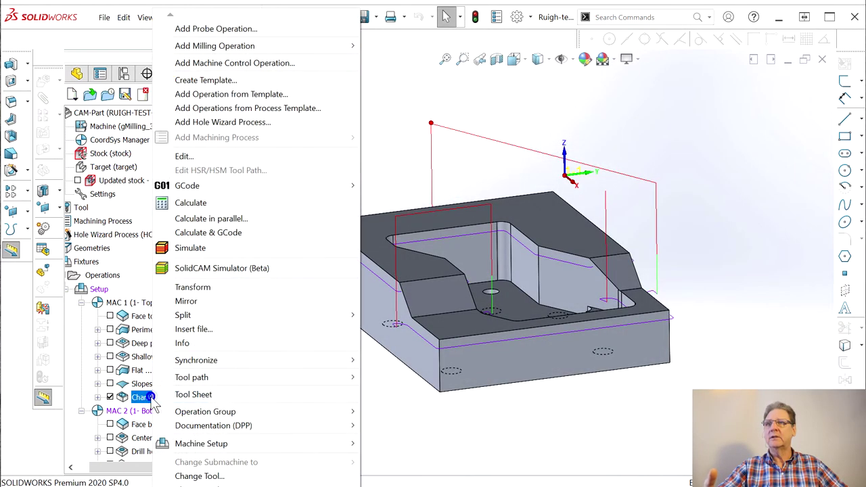
click(207, 269)
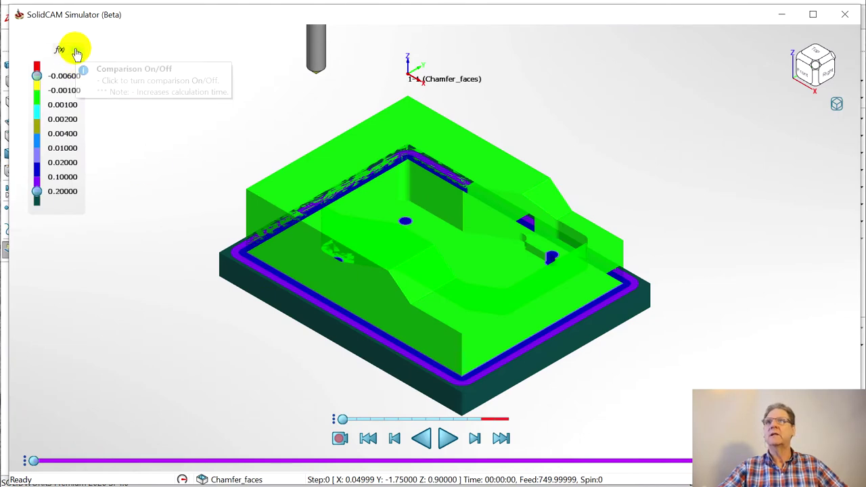
click(77, 48)
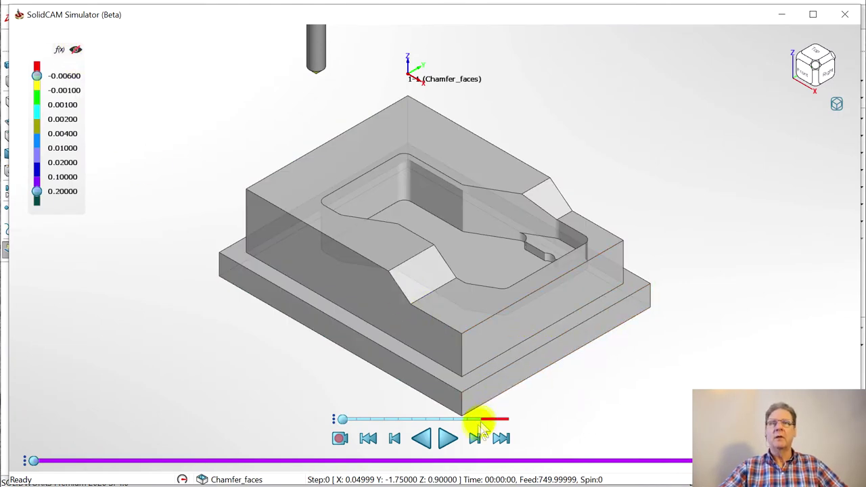
click(447, 438)
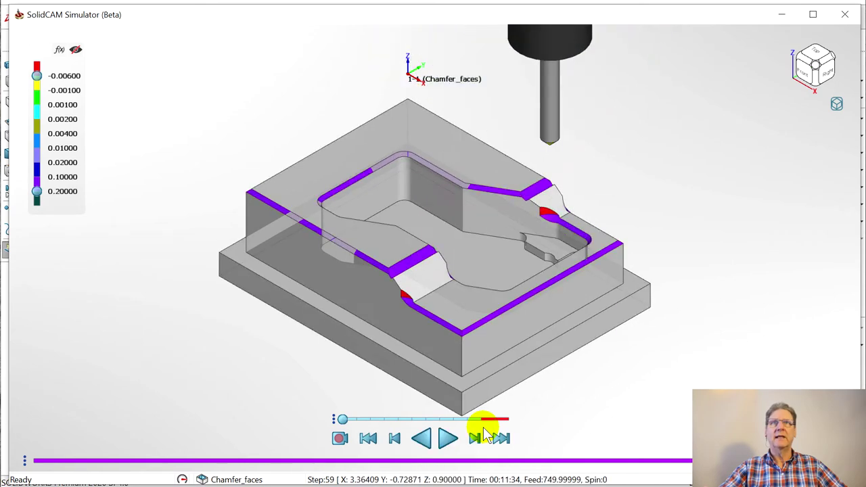
click(75, 50)
mouse_move(580, 353)
middle_down()
mouse_move(516, 380)
mouse_move(554, 352)
mouse_move(590, 346)
middle_up()
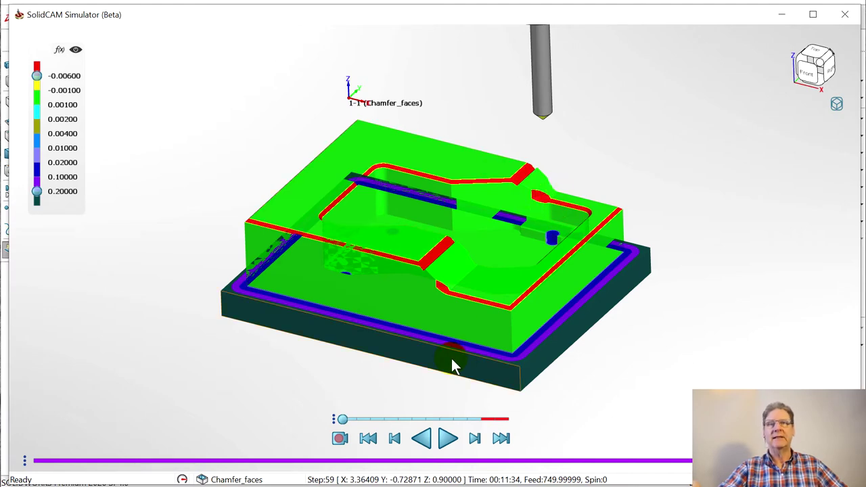
click(842, 15)
Step: Reopen Chamfer_faces and change its chamfer depth to 0.005
double_click(125, 397)
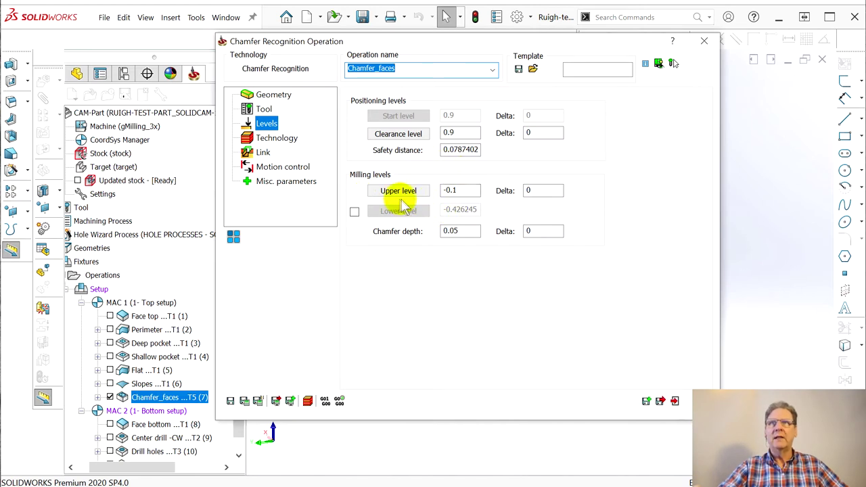
drag(451, 230, 466, 230)
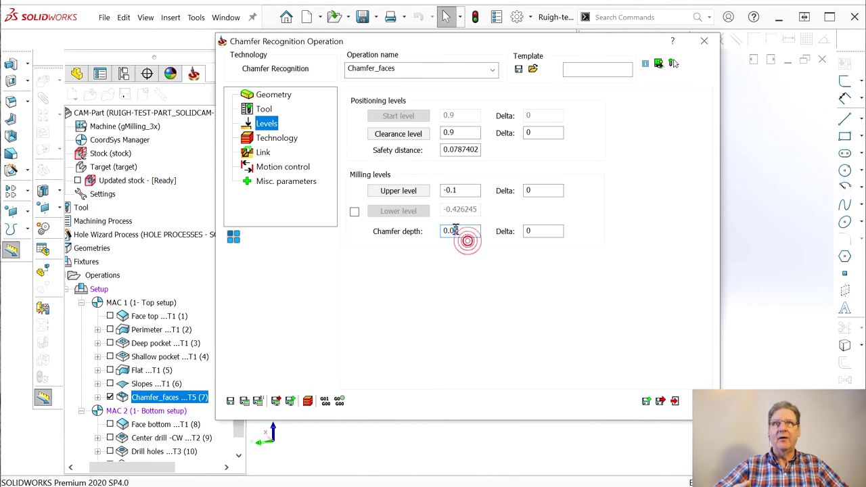
text(05)
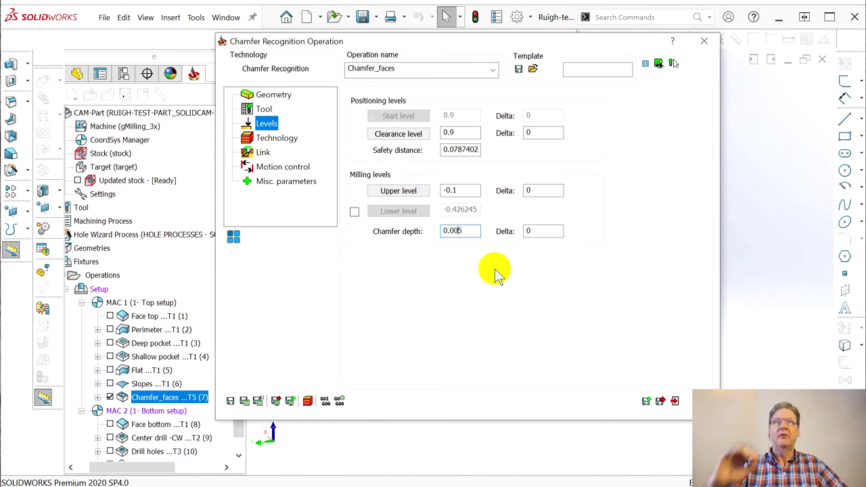
Step: Set the tool's cutting diameter to 0.005 and move the settings aside to see the part
click(273, 139)
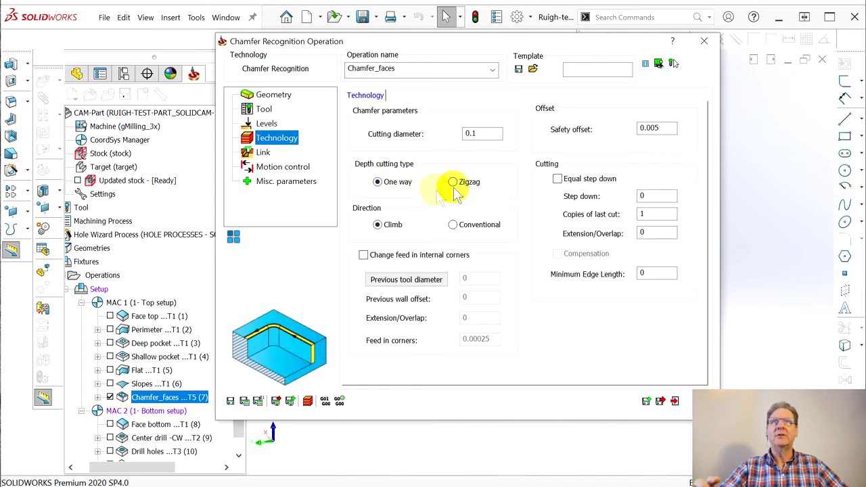
click(476, 133)
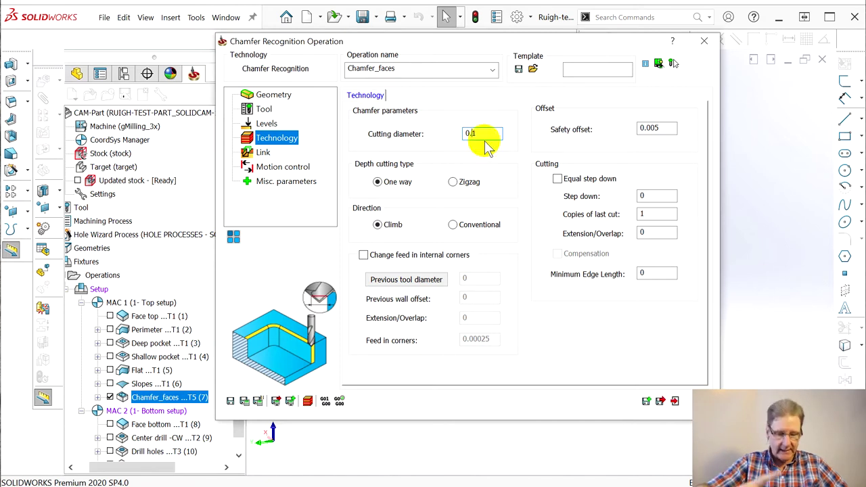
text(00)
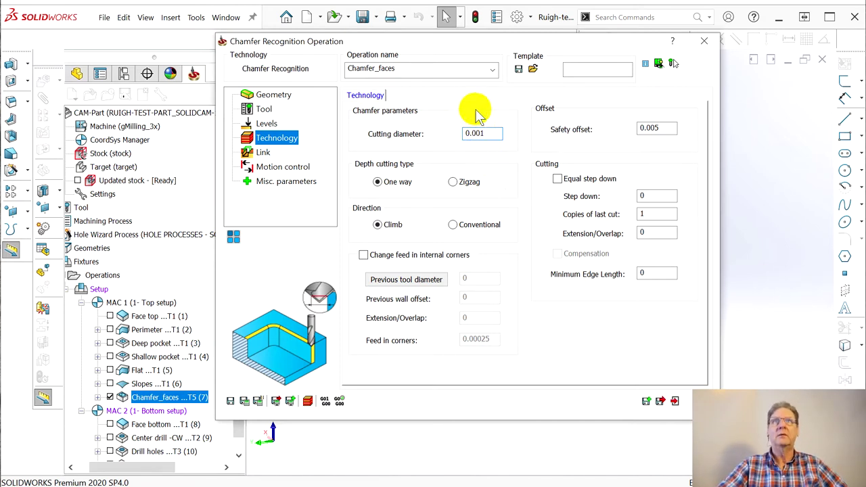
drag(482, 133, 507, 140)
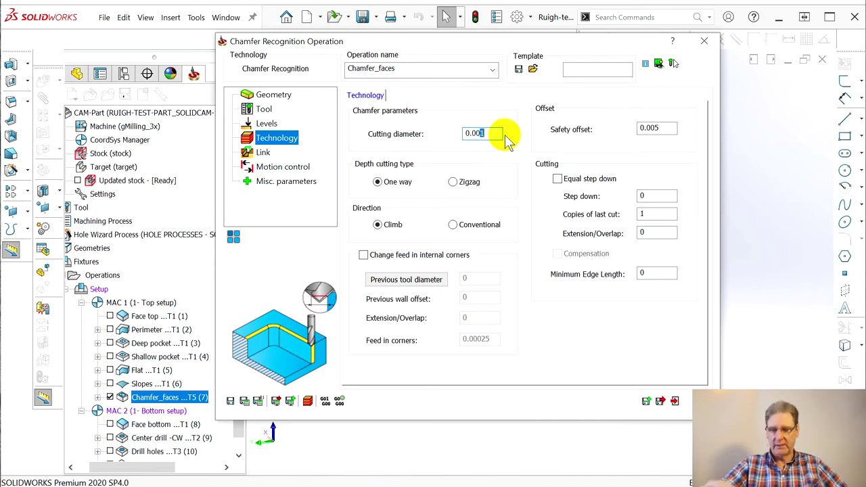
text(5)
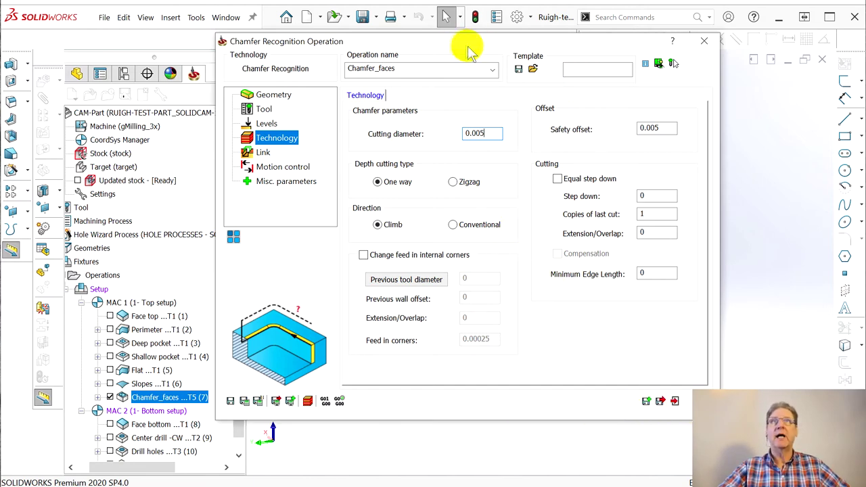
drag(471, 41, 865, 39)
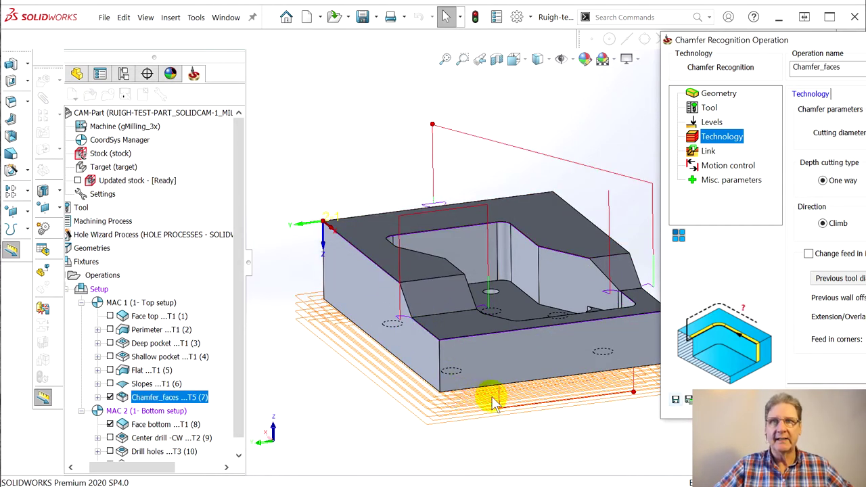
Step: Hide the Face bottom toolpath, save the operation, and play Chamfer_faces in SolidCAM Simulator
click(110, 424)
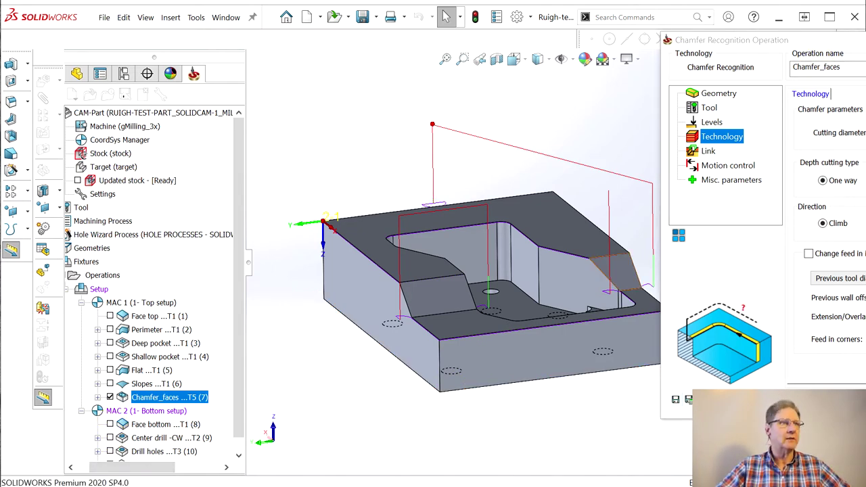
click(675, 399)
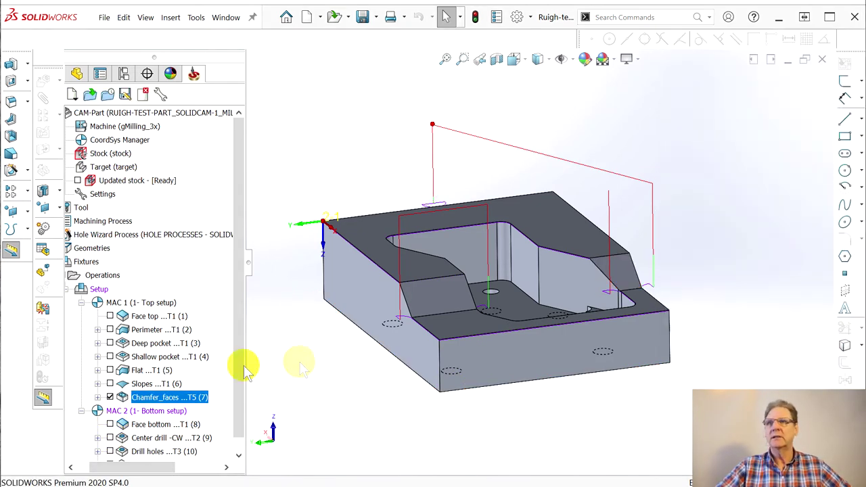
right_click(152, 397)
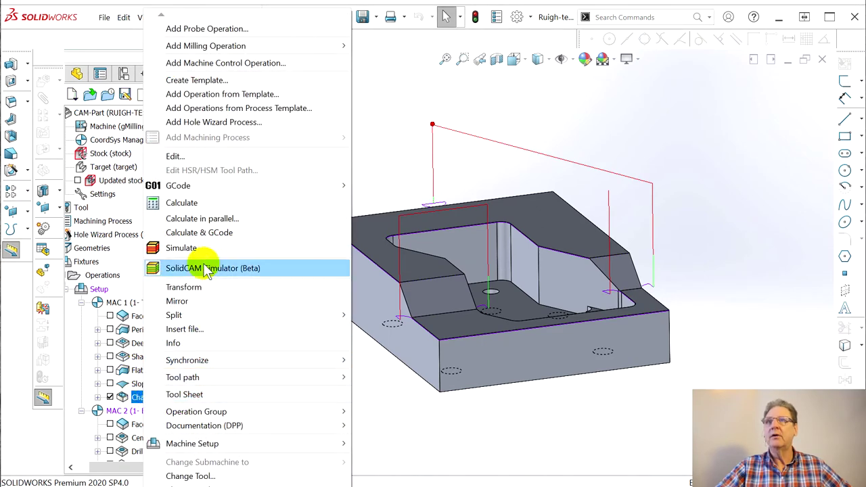
click(203, 268)
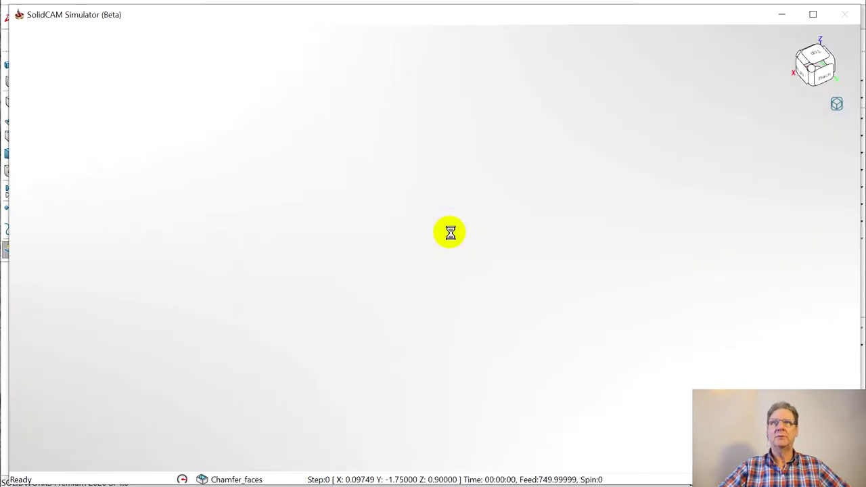
click(75, 49)
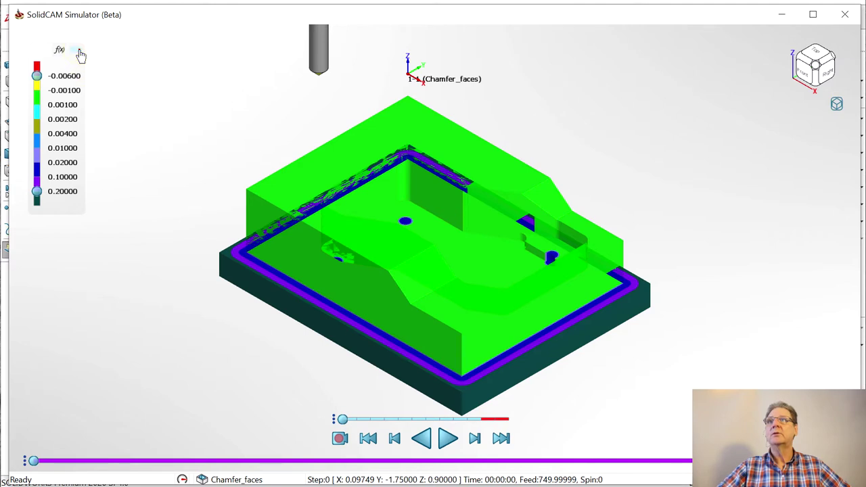
click(447, 438)
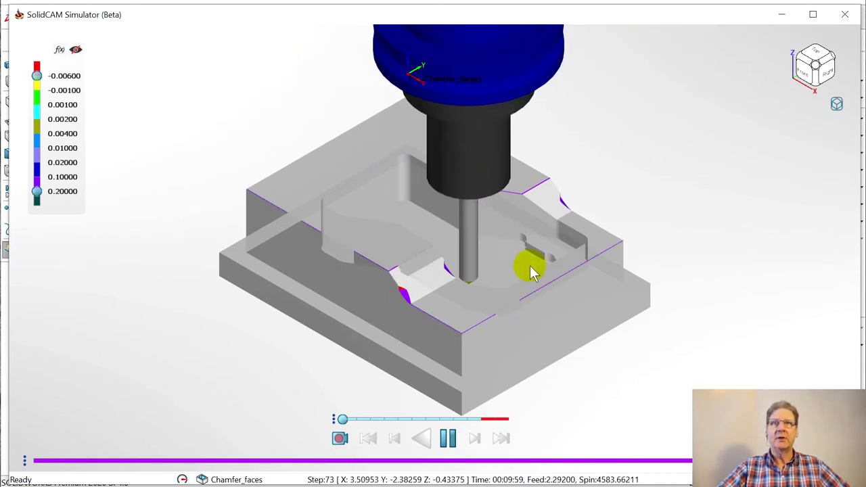
Step: Orbit and zoom to check the chamfers at the pocket corners, then close the simulator
middle_drag(564, 218, 586, 254)
scroll(587, 254, up, 6)
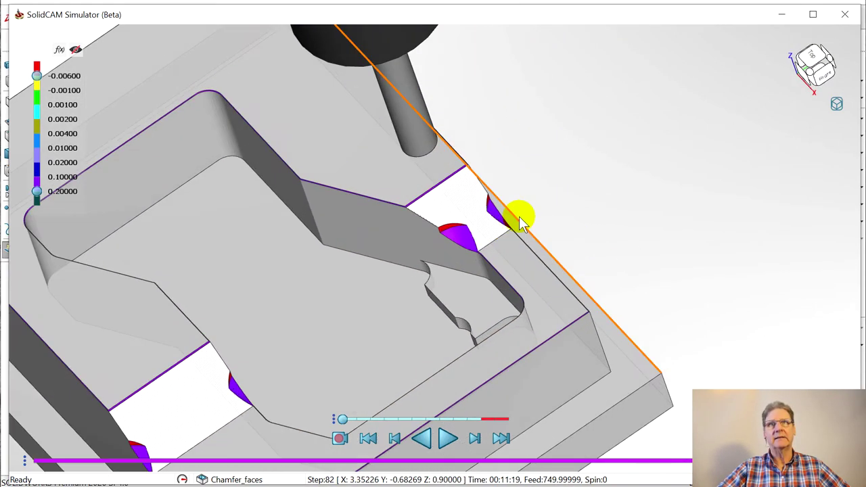
scroll(538, 223, down, 2)
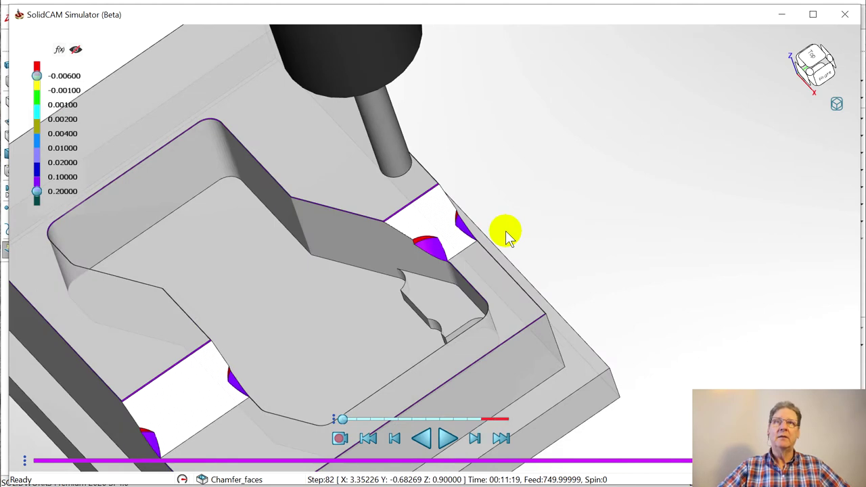
middle_drag(439, 207, 453, 183)
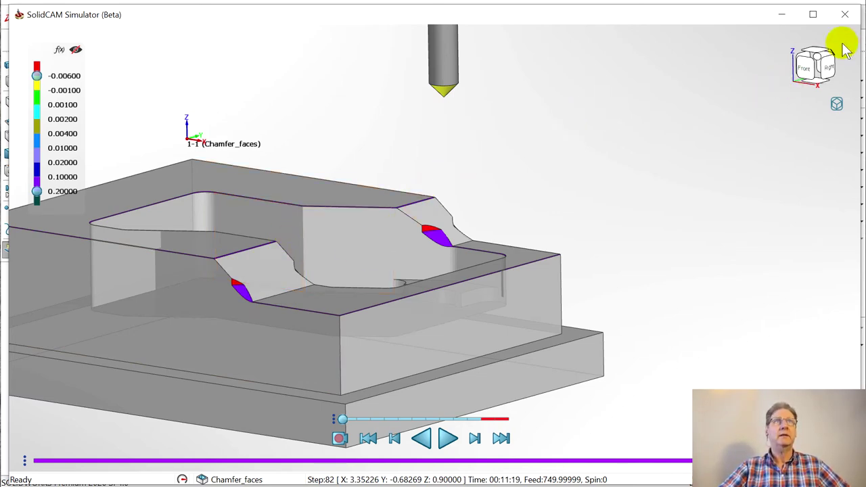
click(845, 14)
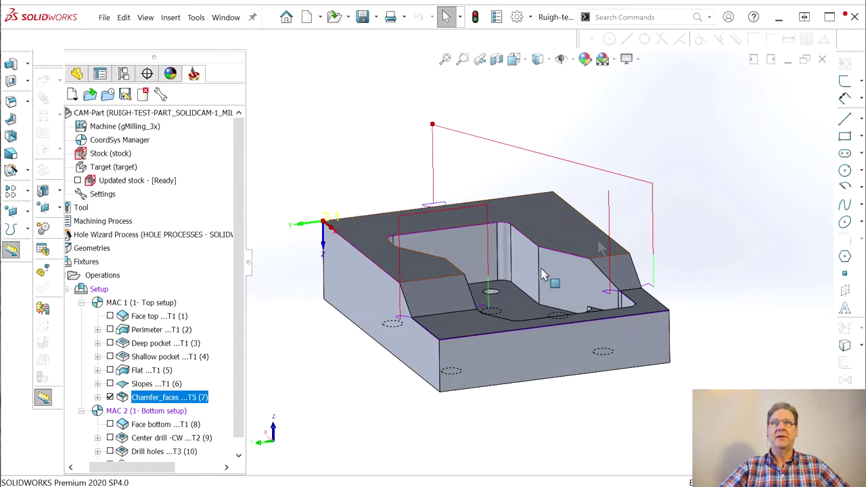
Step: Suppress the Chamfer_faces operation so its toolpath no longer appears on the part
right_click(148, 401)
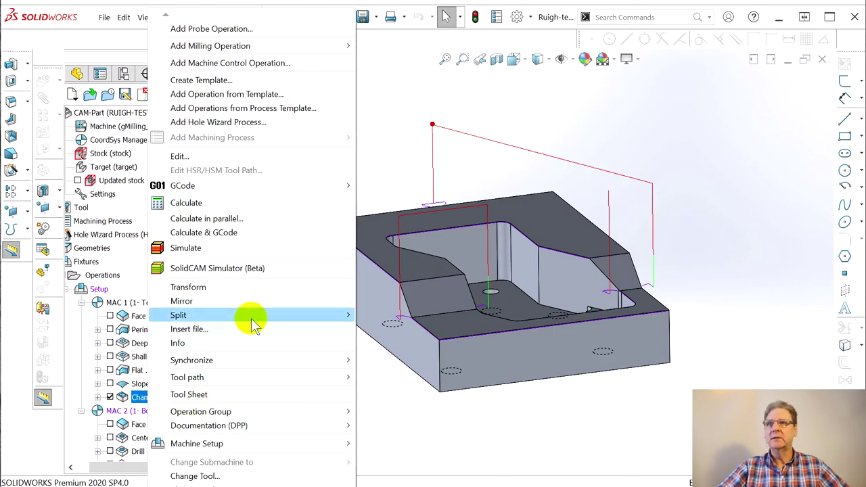
scroll(250, 252, down, 14)
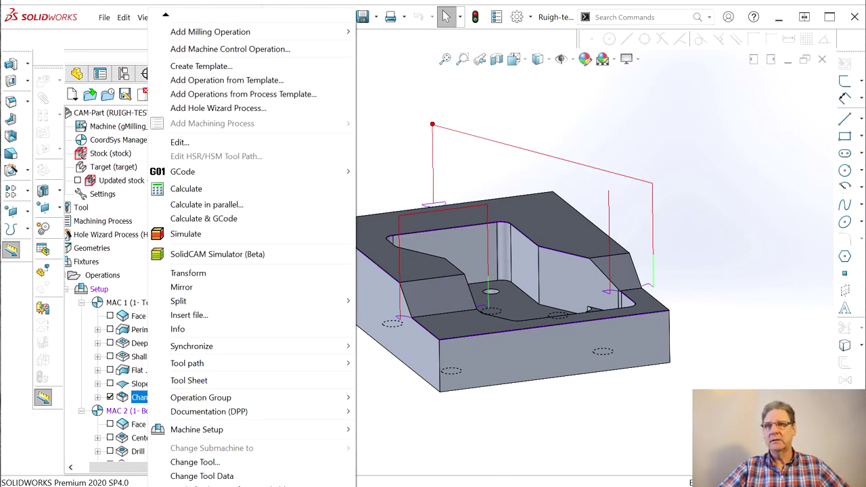
scroll(250, 252, down, 5)
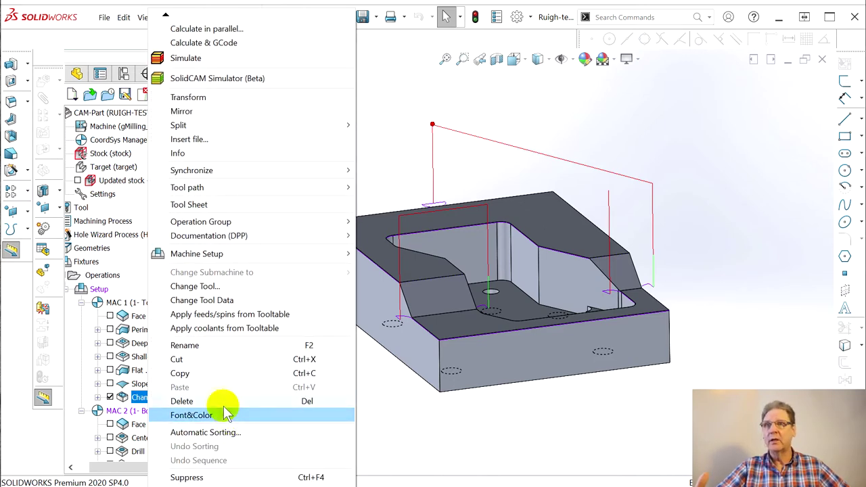
click(223, 476)
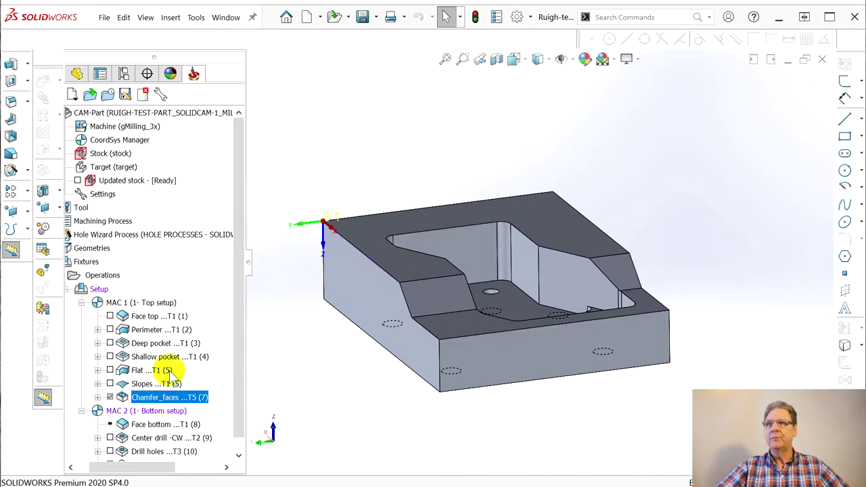
click(168, 370)
click(161, 396)
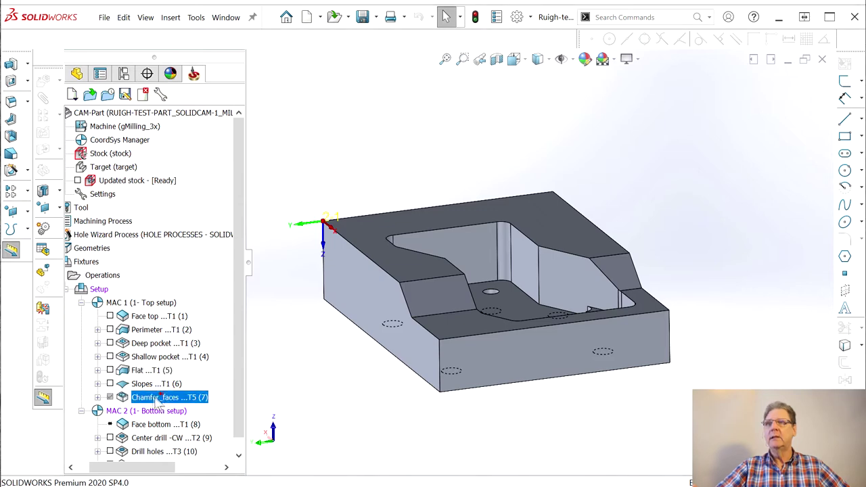
middle_drag(386, 358, 408, 383)
right_click(147, 399)
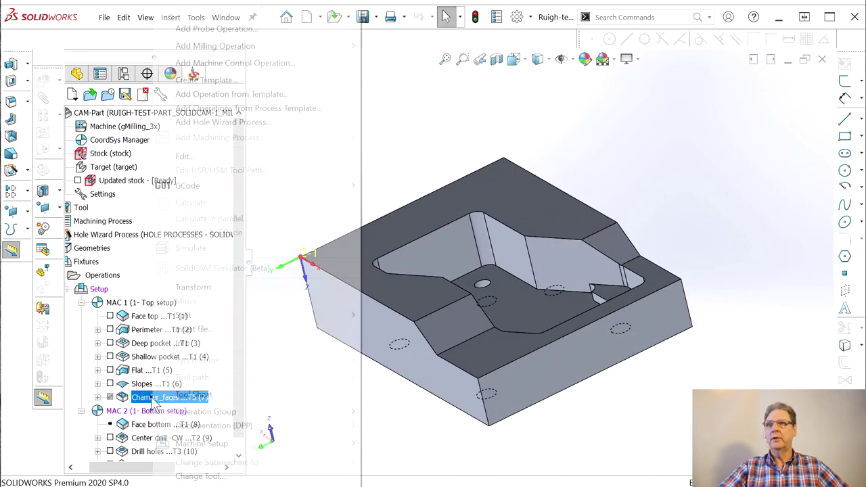
Step: Add a Profile milling operation after Chamfer_faces and centre its settings dialog
mouse_move(230, 46)
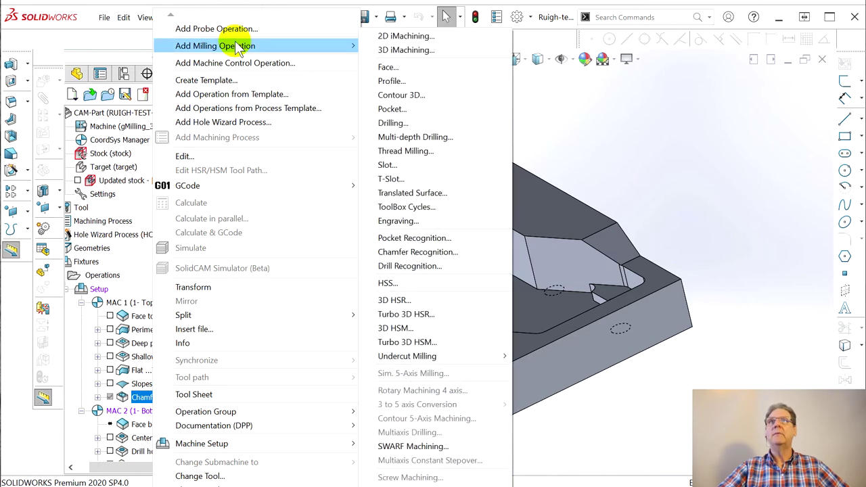
click(392, 82)
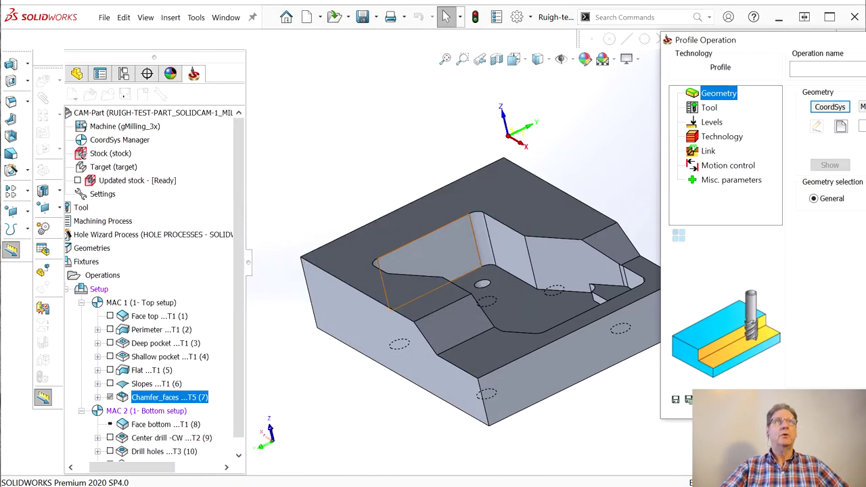
drag(825, 39, 356, 35)
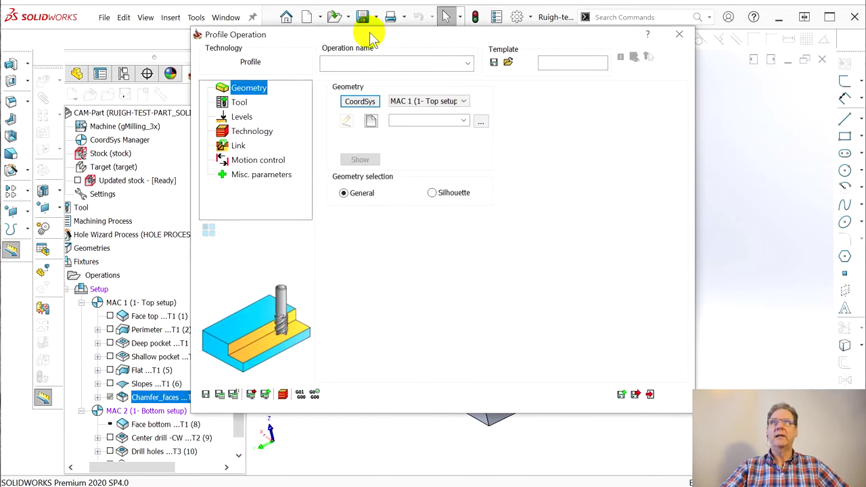
Step: Create a two-chain 'contour' geometry along the part's top and right-side outer edges
click(371, 123)
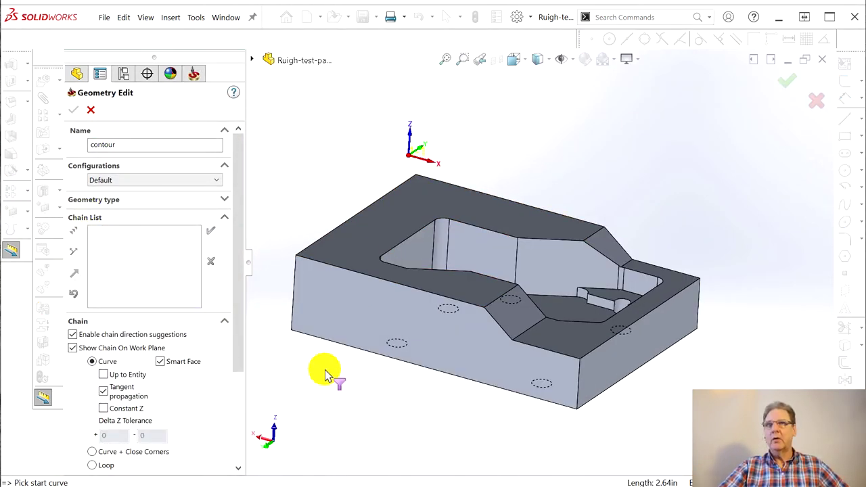
click(476, 309)
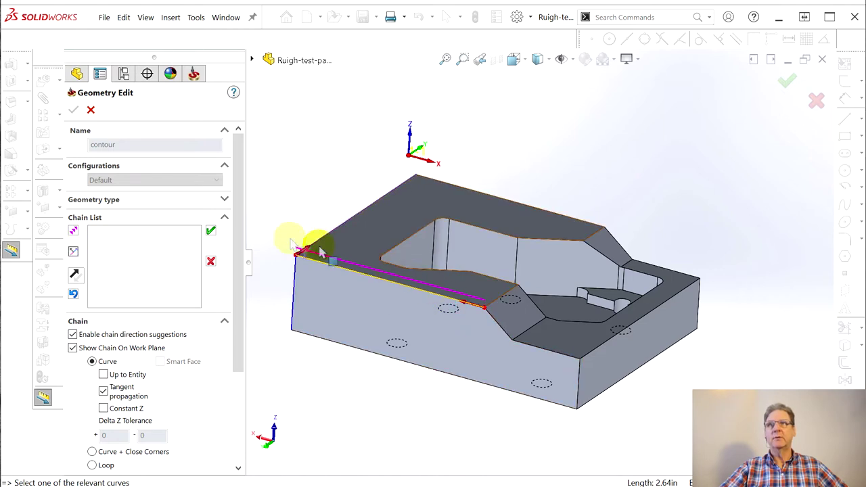
click(73, 231)
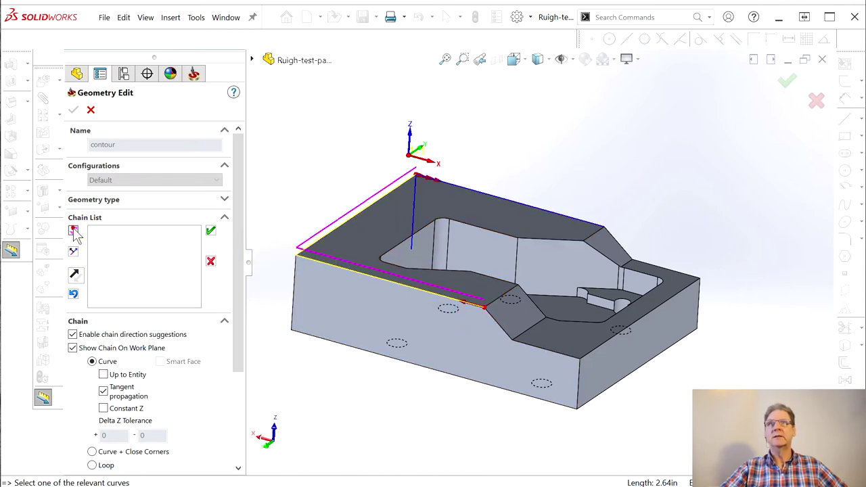
click(211, 231)
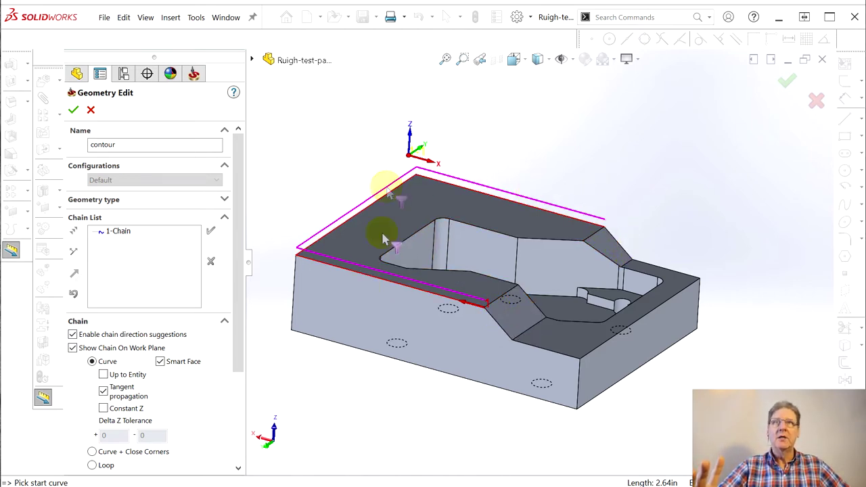
click(644, 269)
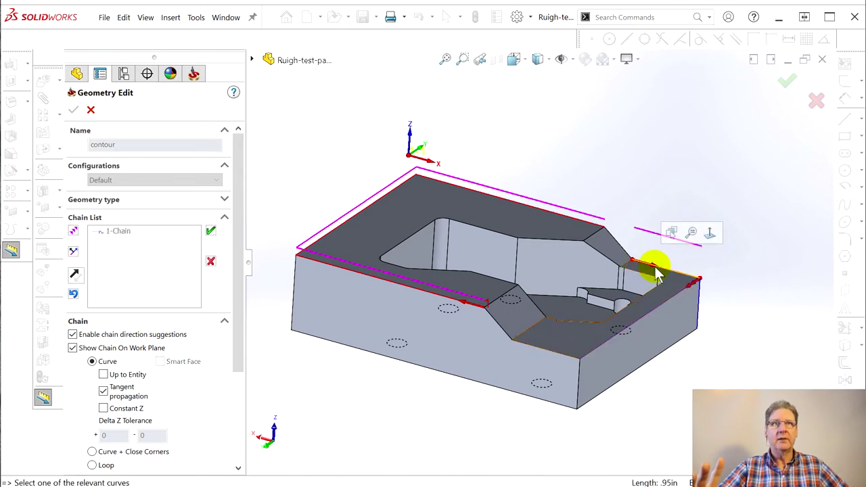
click(75, 234)
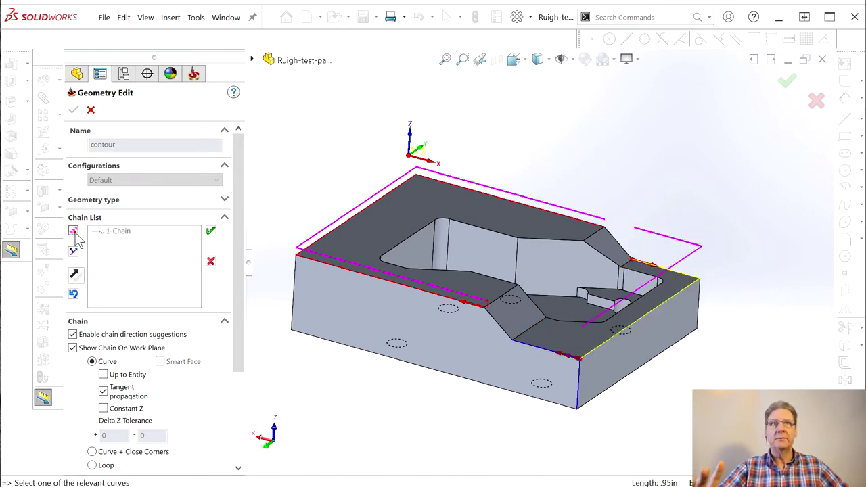
click(211, 232)
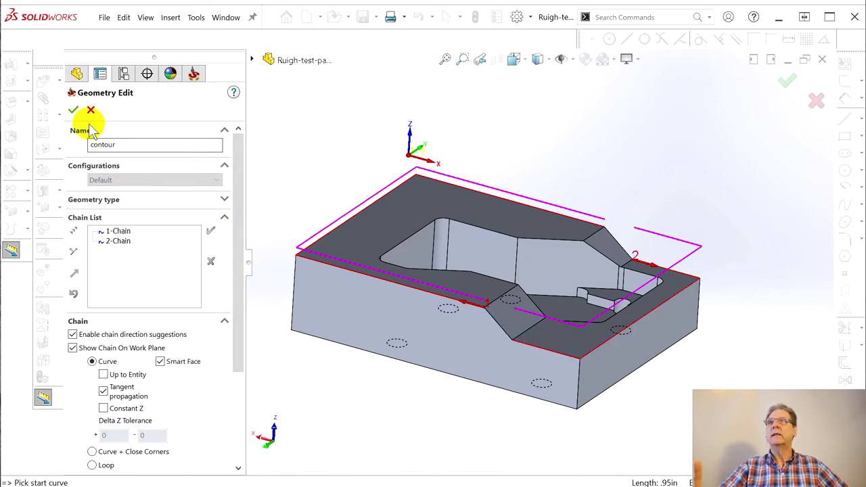
click(74, 112)
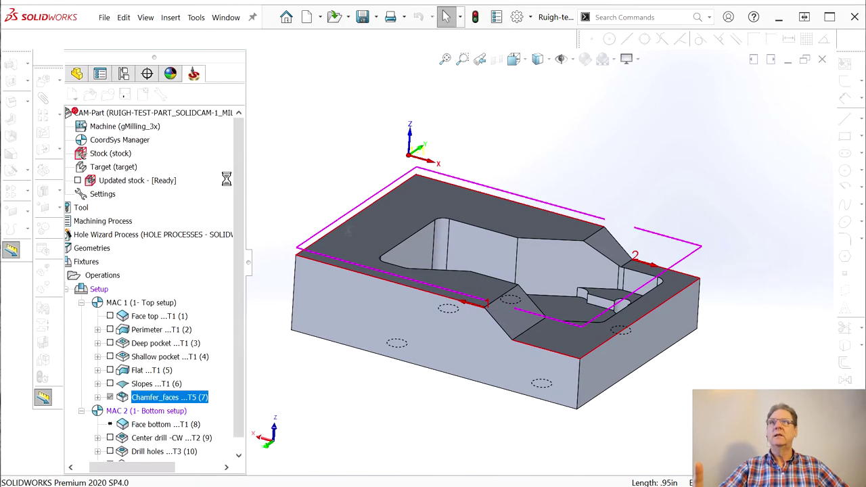
Step: Assign tool 5, the 1/4" Spot Drill, to F_contour and bring up its Levels page
click(238, 103)
click(406, 288)
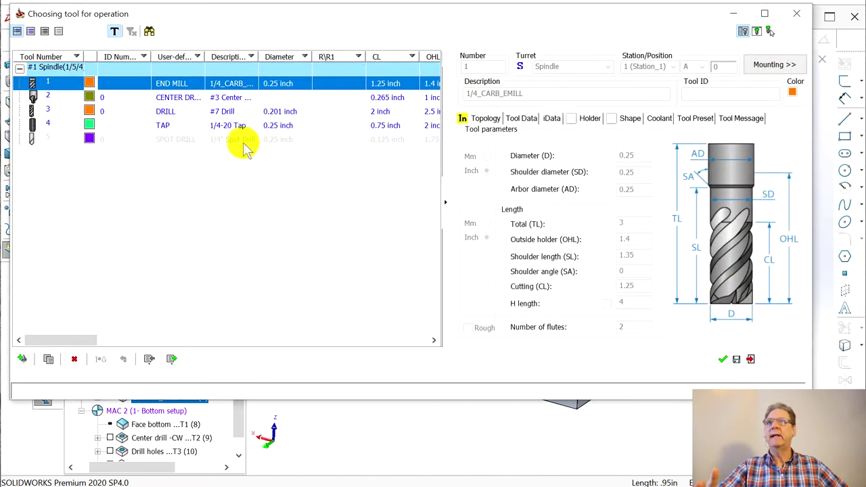
click(109, 138)
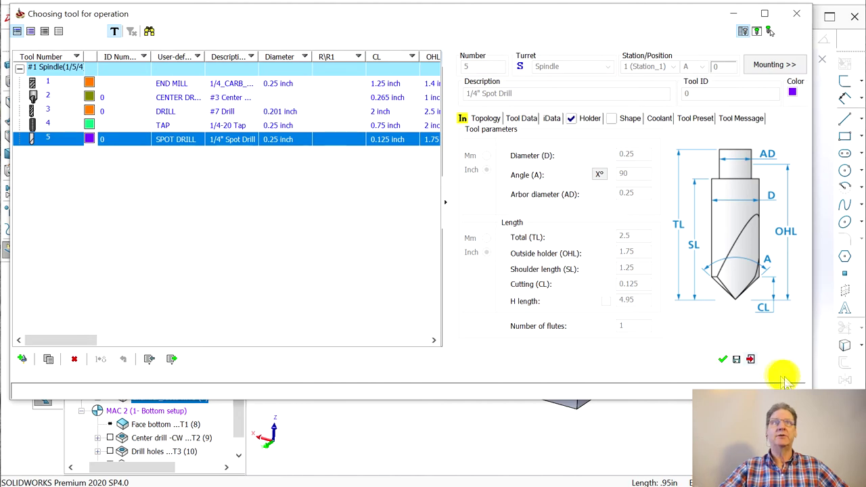
click(722, 359)
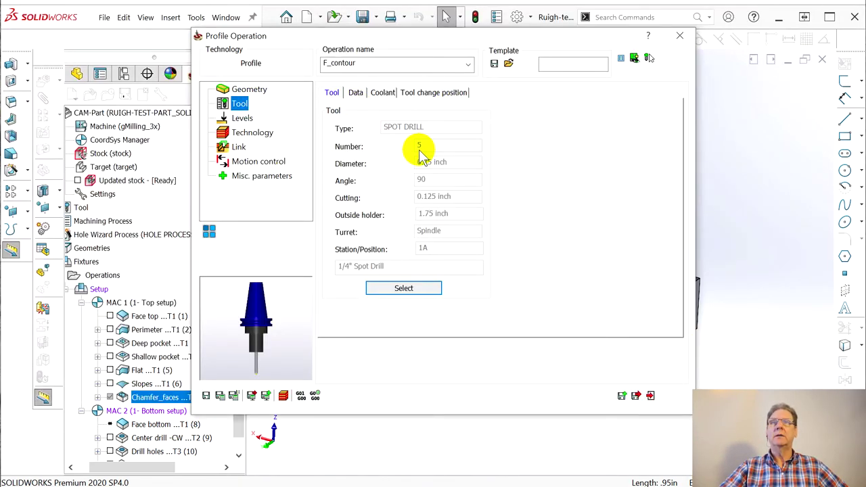
click(242, 118)
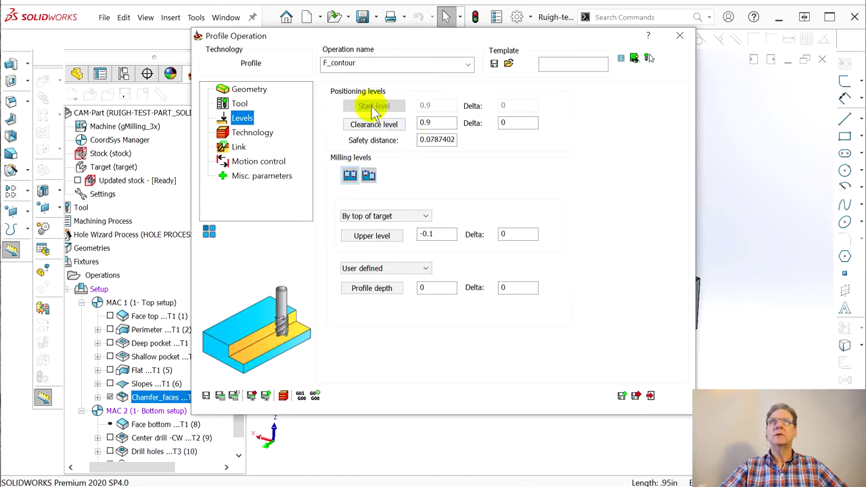
mouse_move(387, 250)
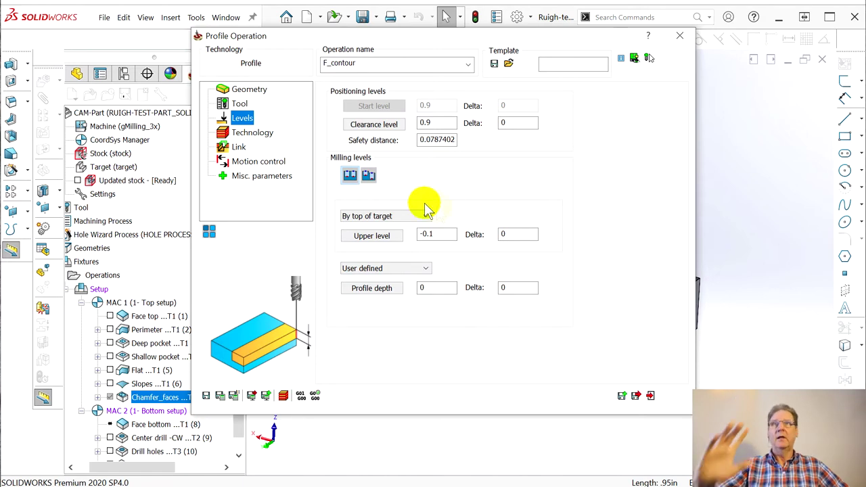
Step: Switch F_contour to variable per-chain levels and open the chain levels table
click(369, 176)
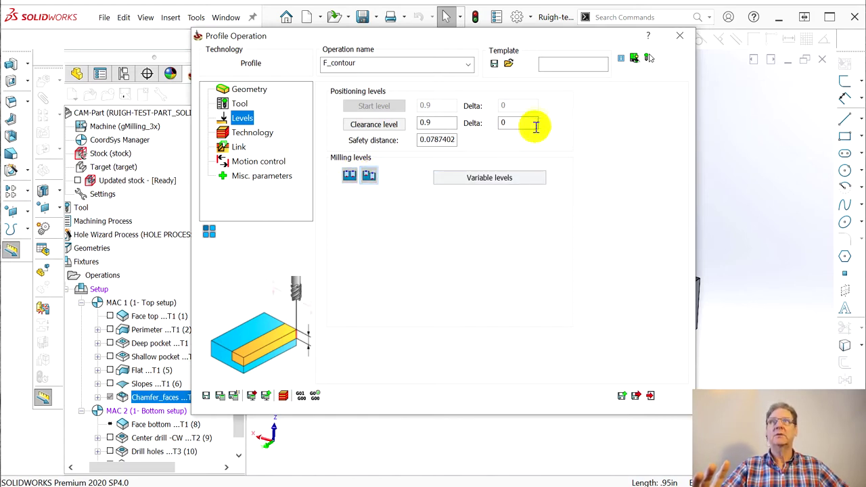
drag(424, 42, 775, 48)
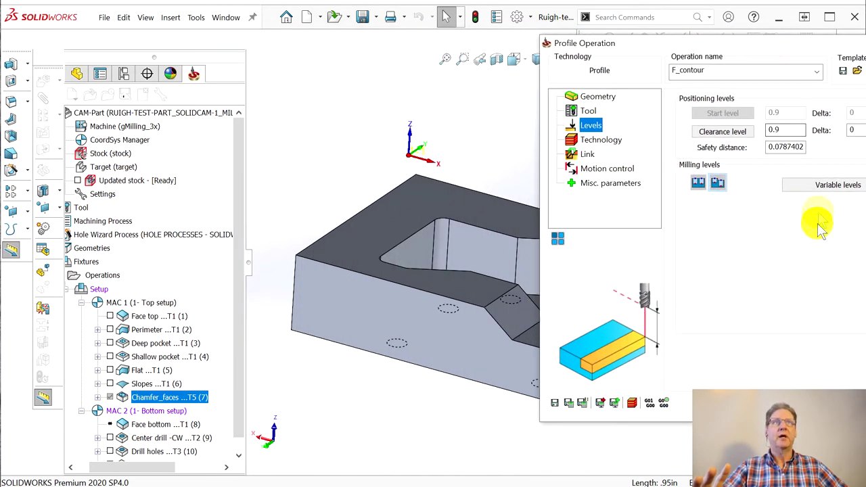
click(795, 184)
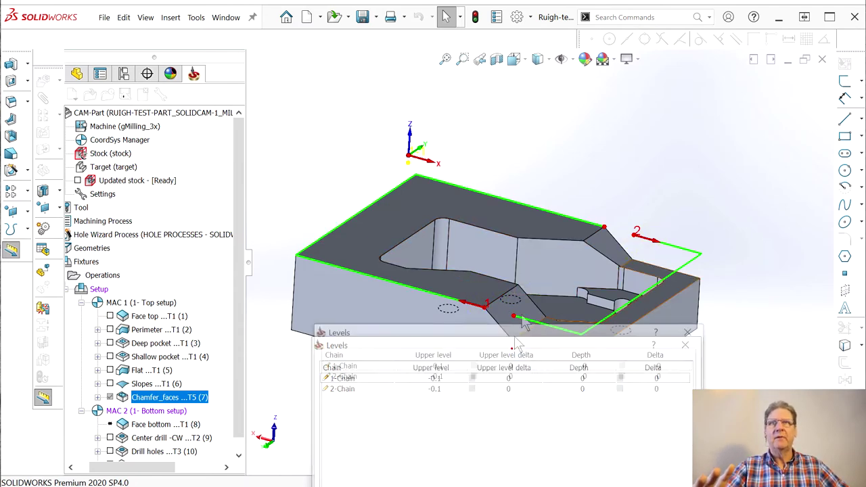
drag(519, 343, 672, 46)
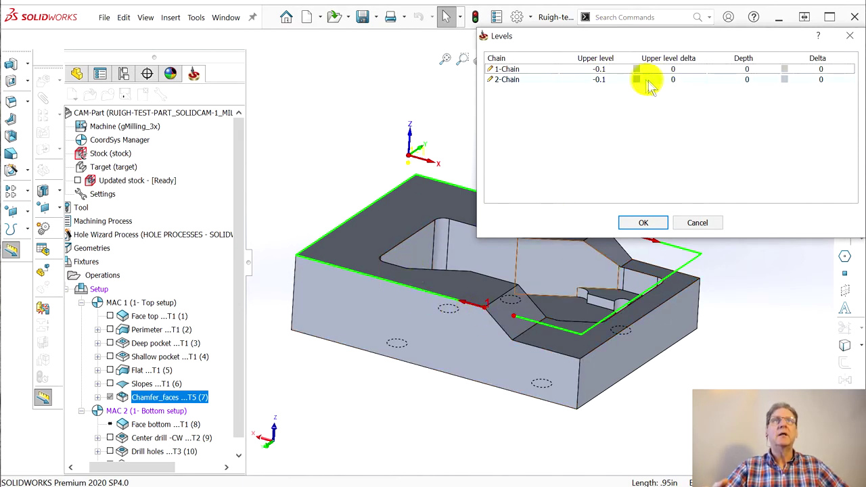
Step: Pick upper levels -0.1 and -0.42625 from part edges for chains 1 and 2, both depths 0.05
click(604, 71)
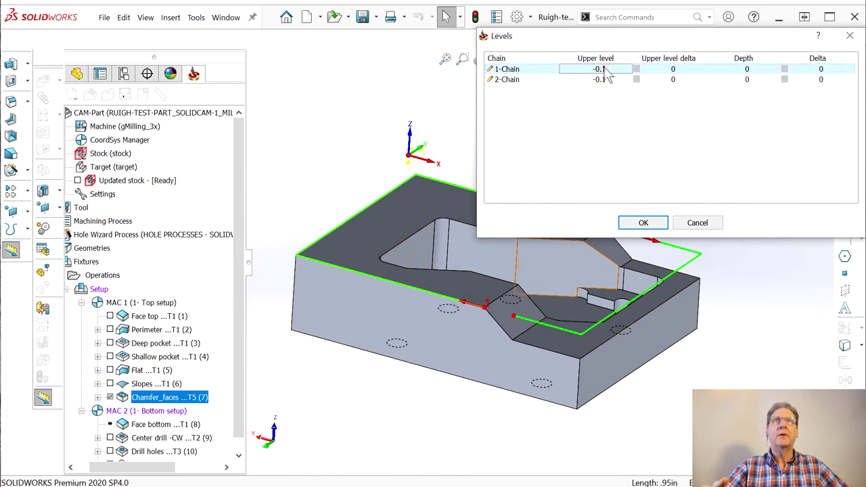
click(599, 76)
click(338, 261)
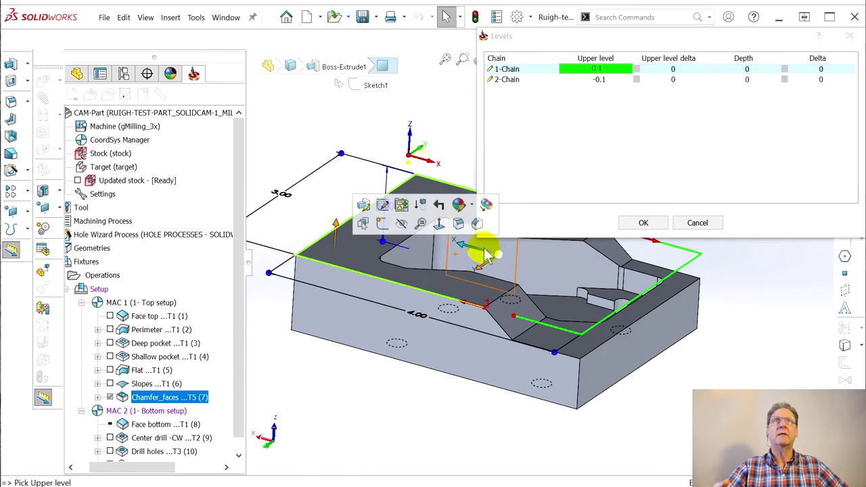
click(598, 80)
click(577, 353)
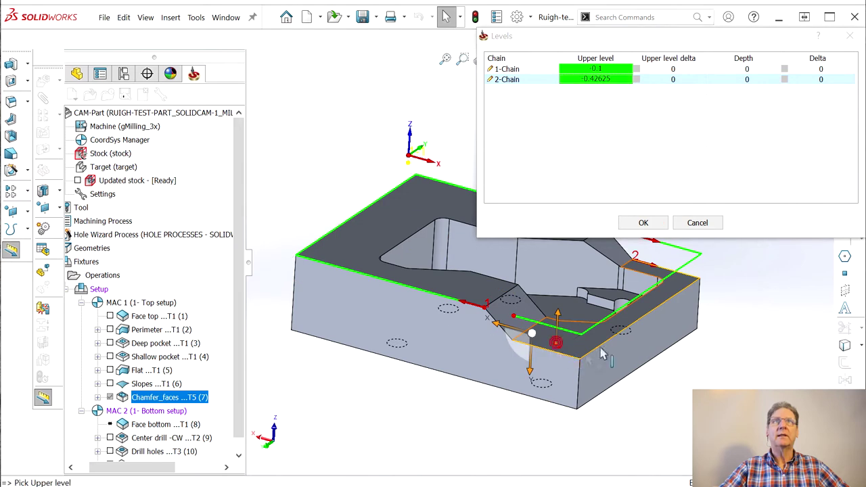
click(754, 71)
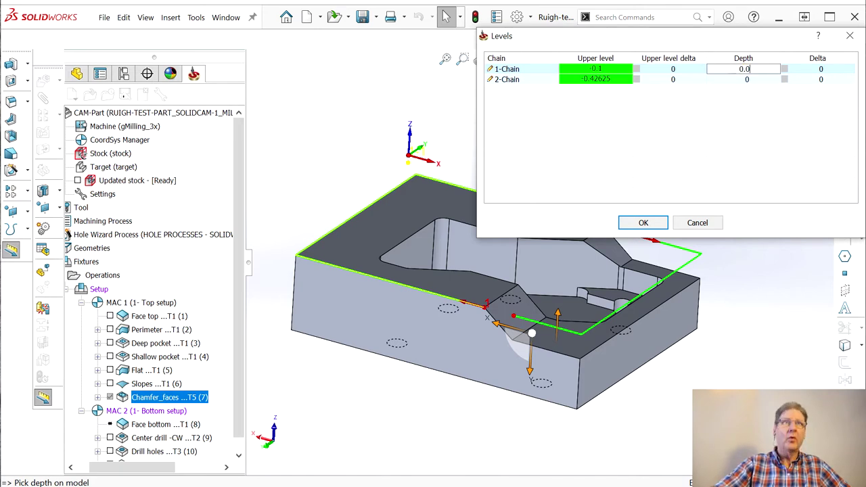
click(744, 80)
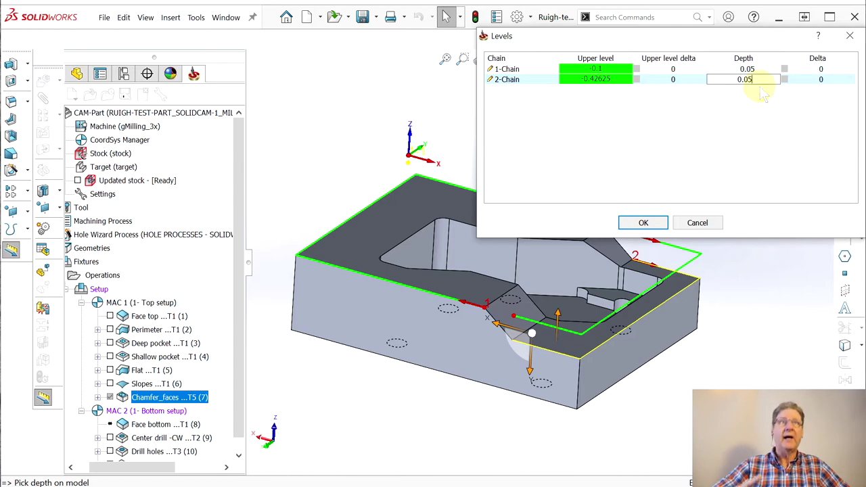
click(643, 222)
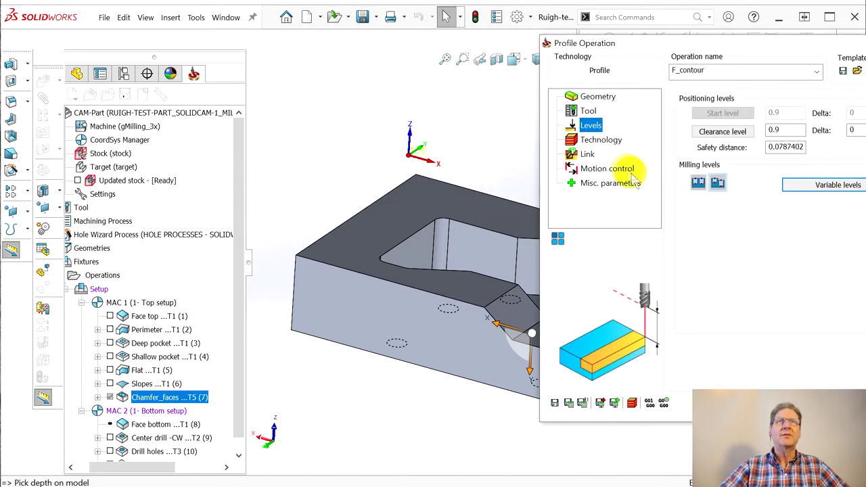
Step: Set F_contour's Rest material\Chamfer option to Chamfer with a 0.05 cutting diameter
click(600, 140)
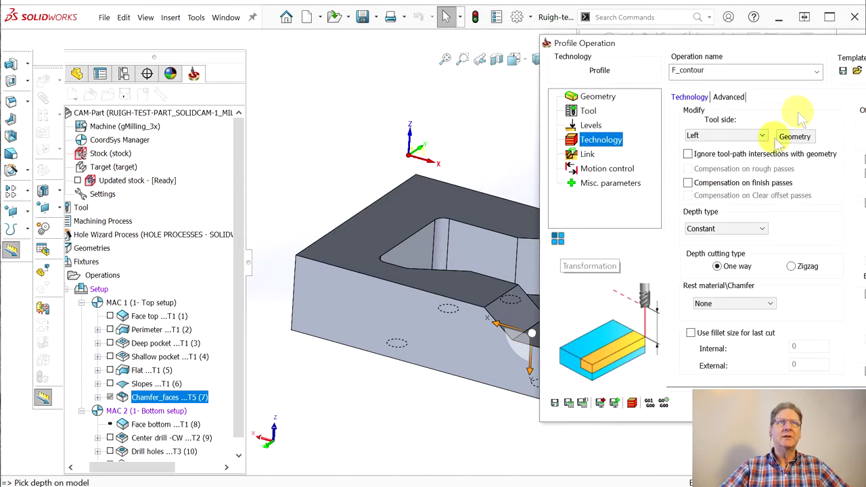
drag(737, 51, 499, 27)
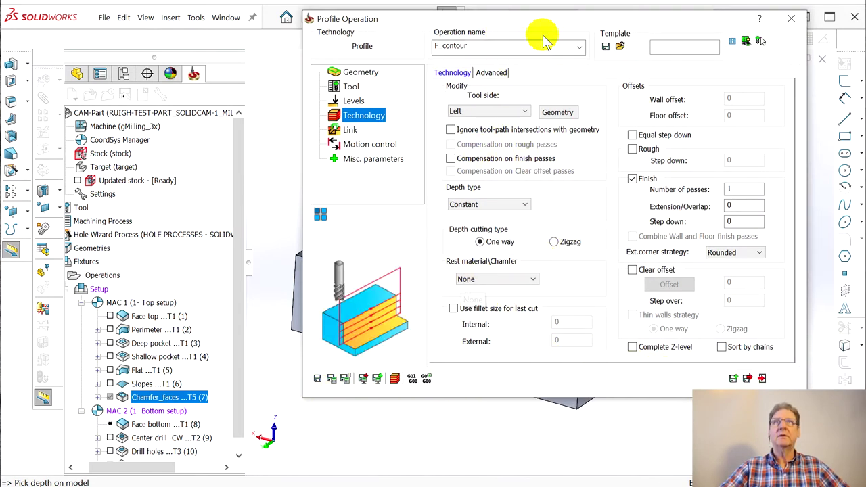
drag(531, 27, 790, 36)
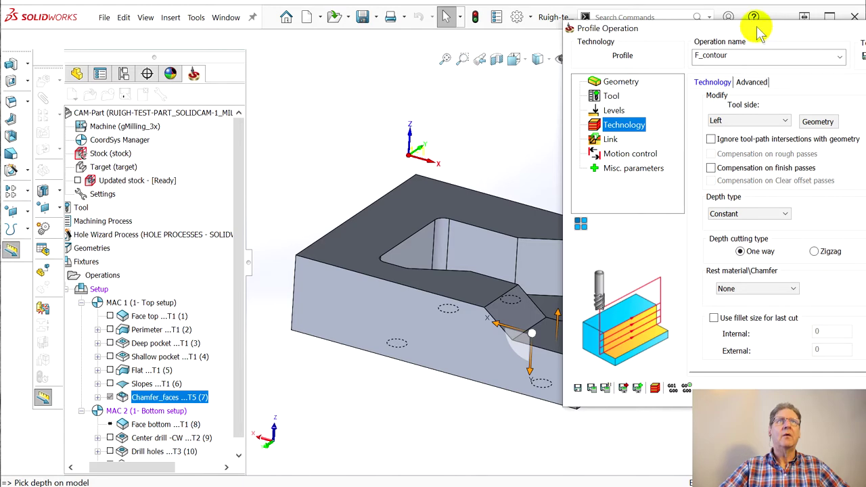
drag(727, 35, 433, 24)
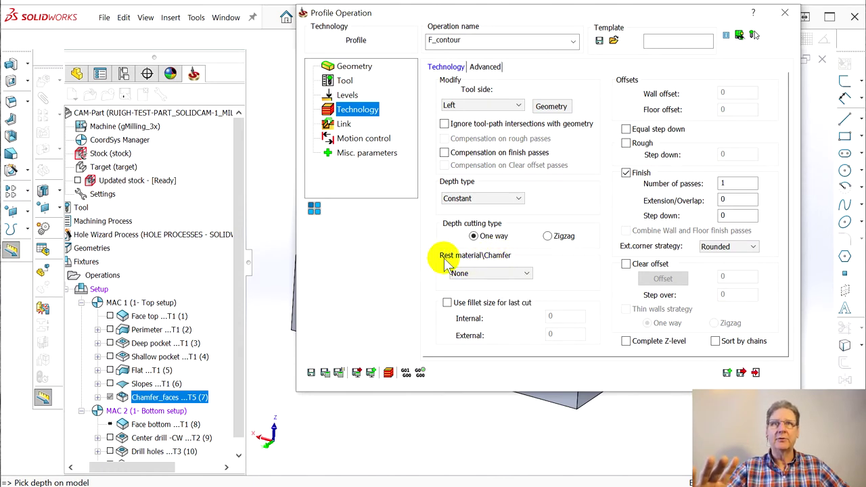
click(527, 274)
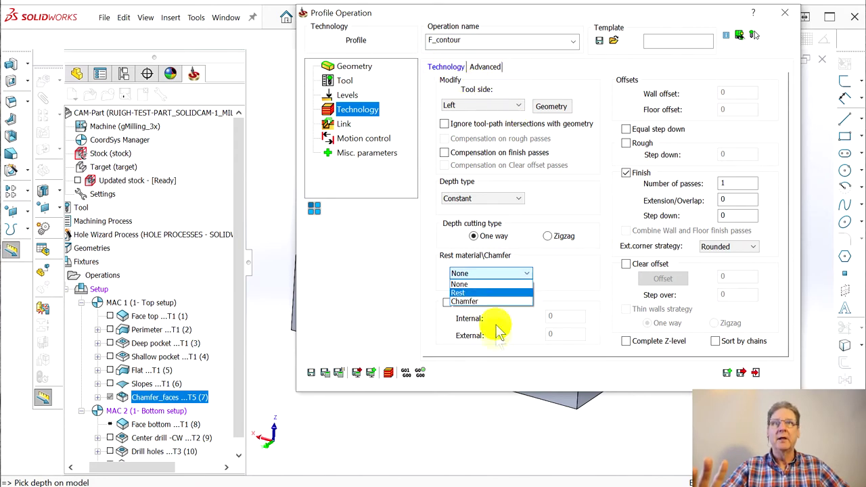
click(463, 302)
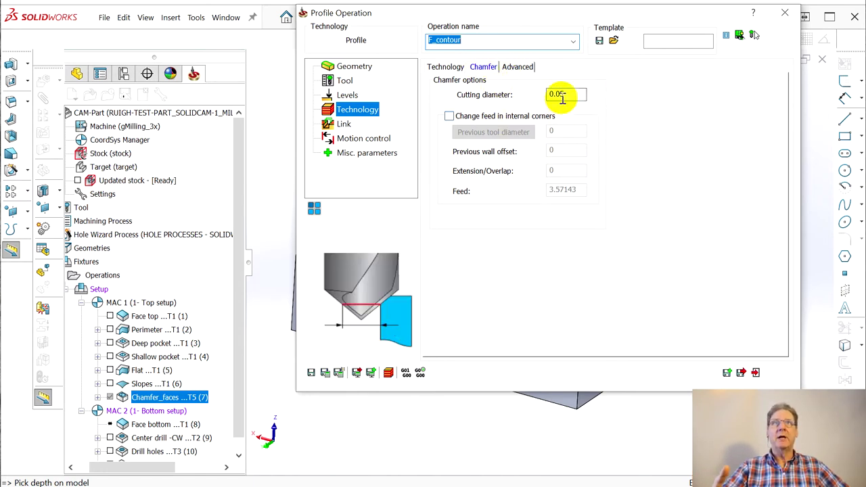
click(783, 174)
Step: Bring up the Link settings of the F_contour operation
click(377, 332)
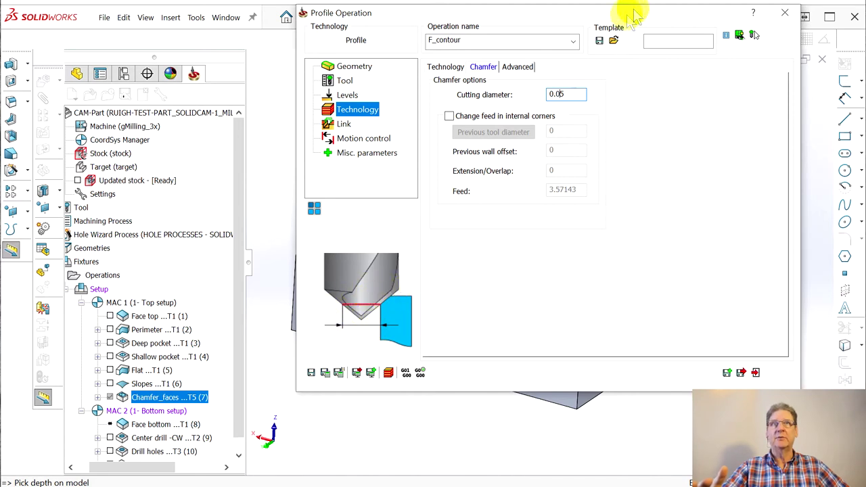
click(558, 94)
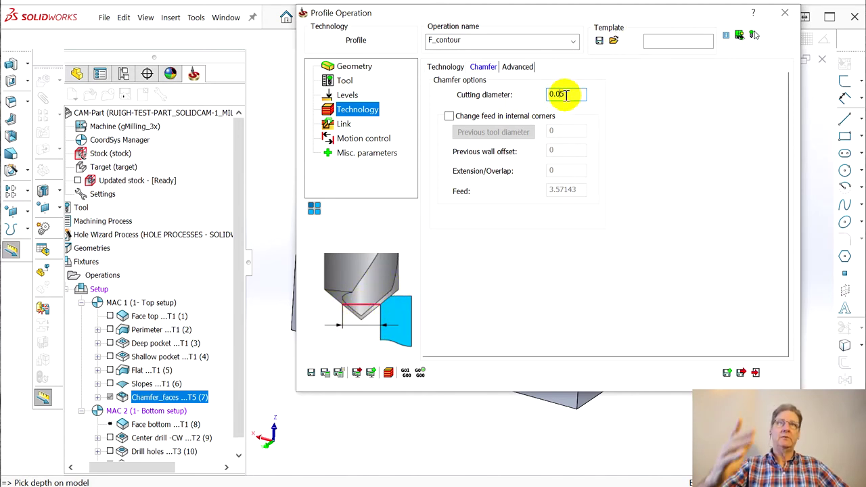
click(338, 127)
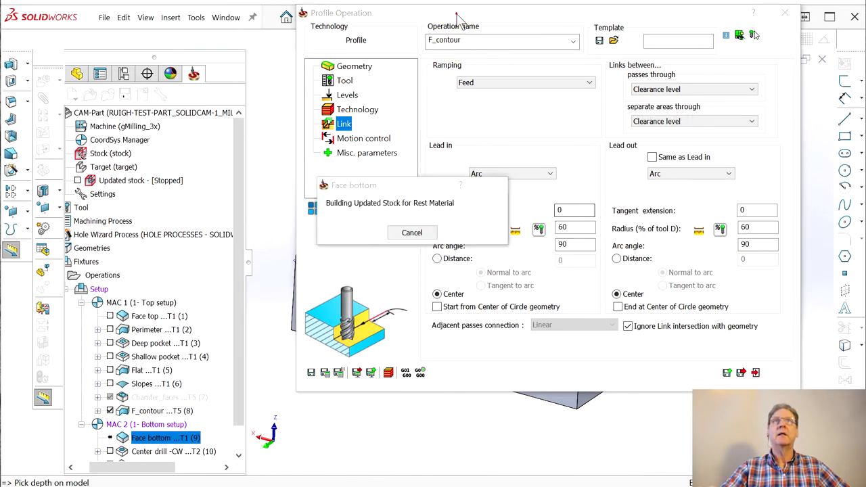
Step: Play the F_contour chamfer toolpath in SolidCAM Simulator (Beta), then close the simulator
drag(570, 11, 865, 34)
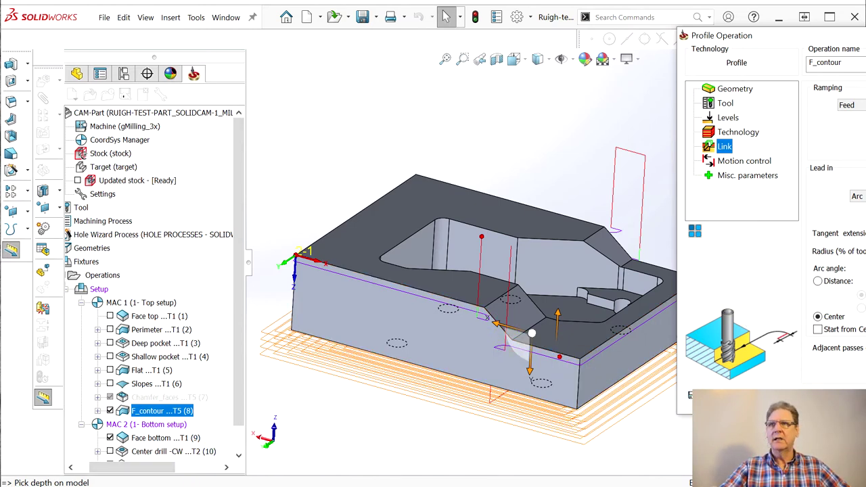
click(114, 440)
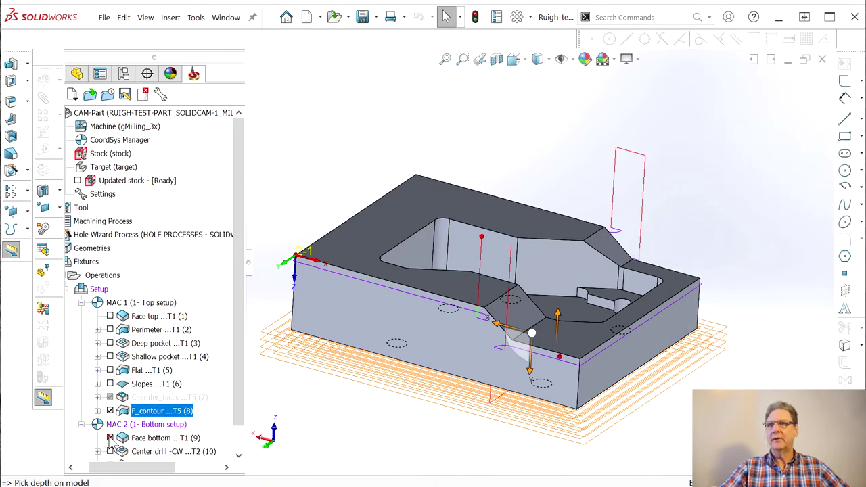
right_click(142, 416)
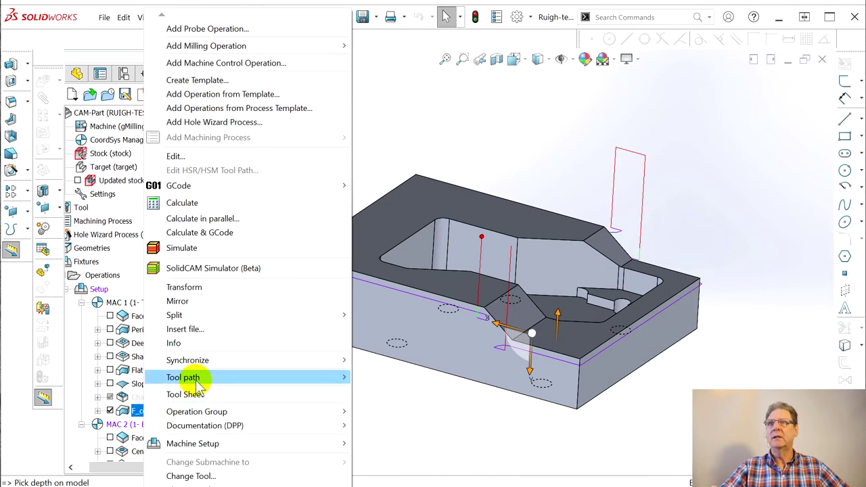
click(197, 269)
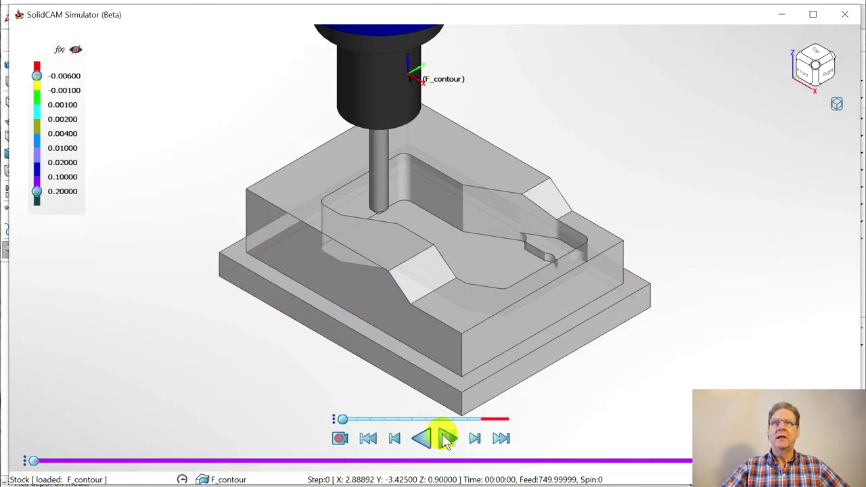
click(442, 438)
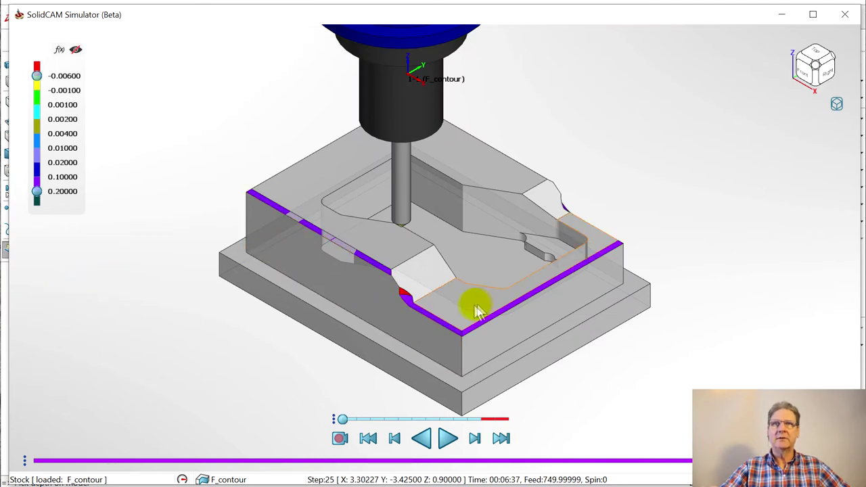
scroll(473, 304, up, 3)
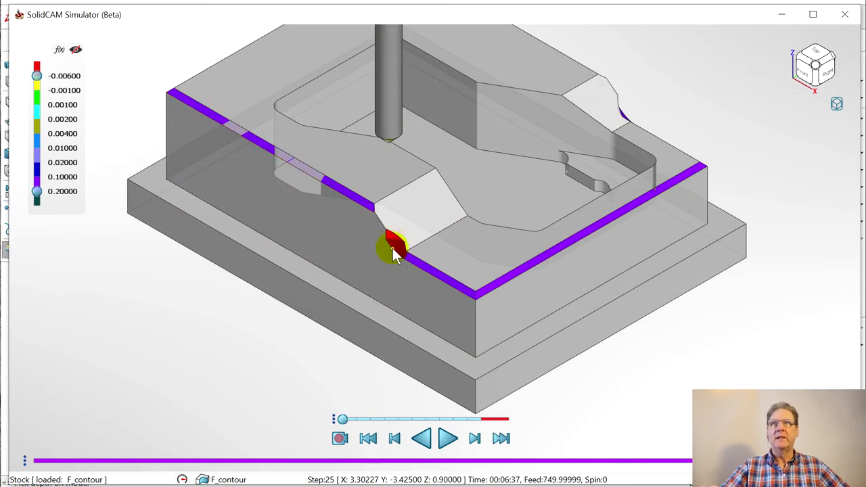
click(848, 14)
Step: Set F_contour's Lead in and Lead out to None and Save & Exit
double_click(124, 414)
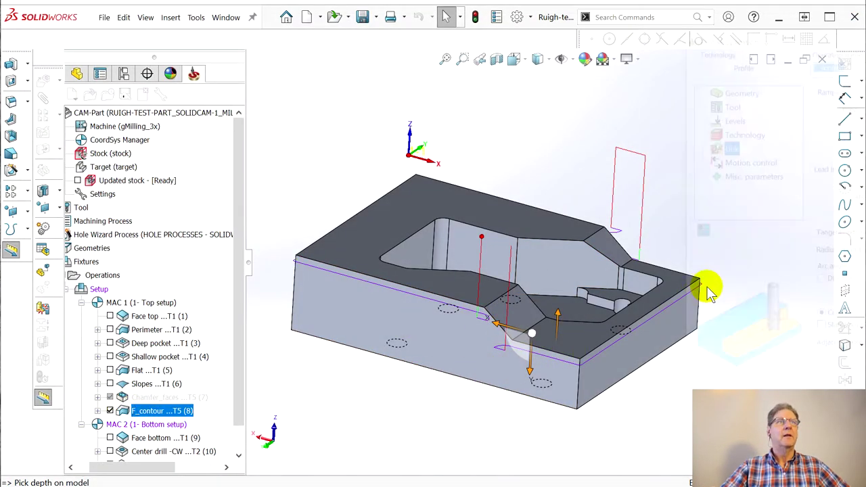
drag(792, 37, 278, 33)
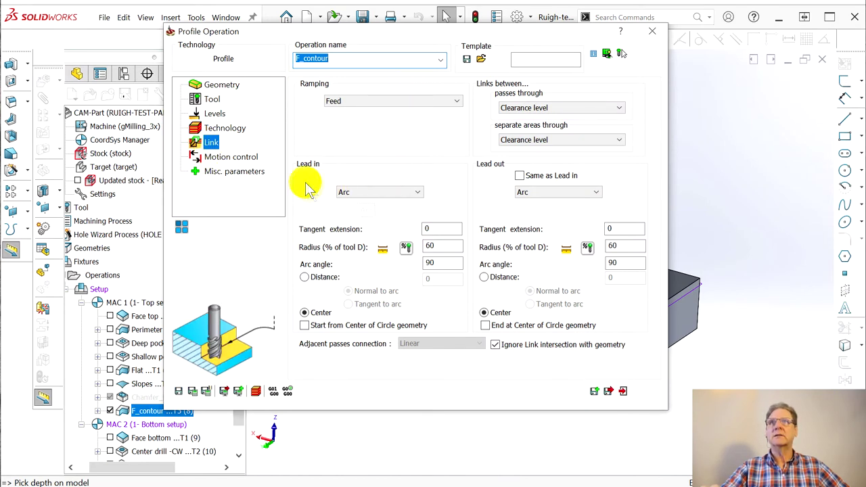
click(377, 193)
click(382, 203)
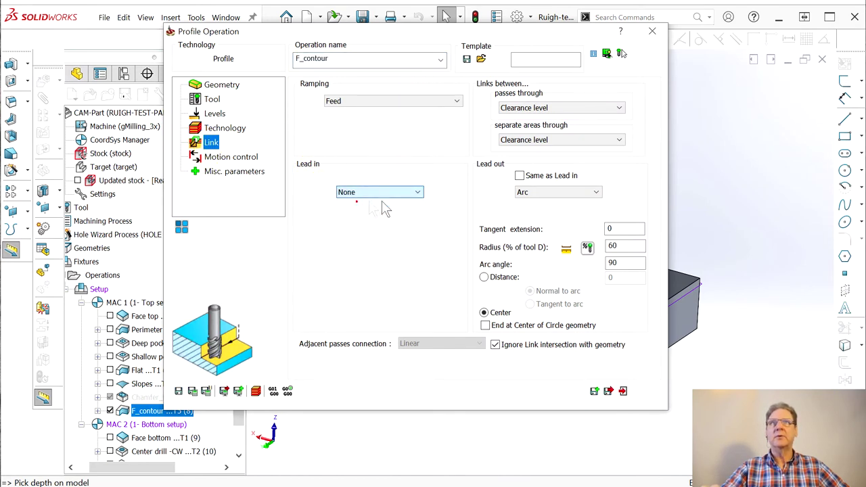
click(544, 196)
click(543, 203)
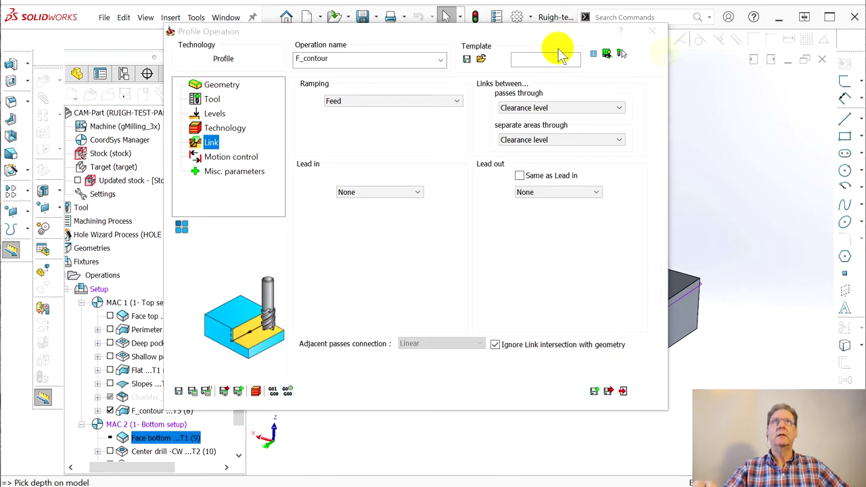
click(609, 391)
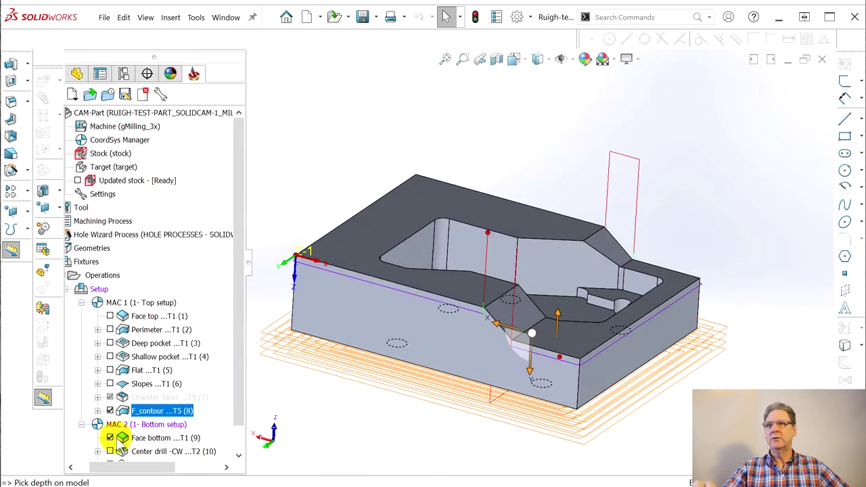
Step: Simulate F_contour again in SolidCAM Simulator (Beta) and close it
click(125, 437)
right_click(145, 409)
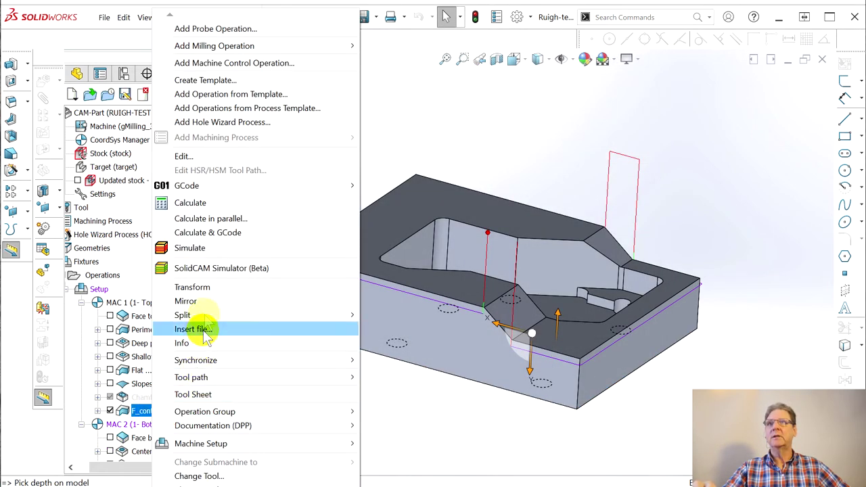
click(210, 268)
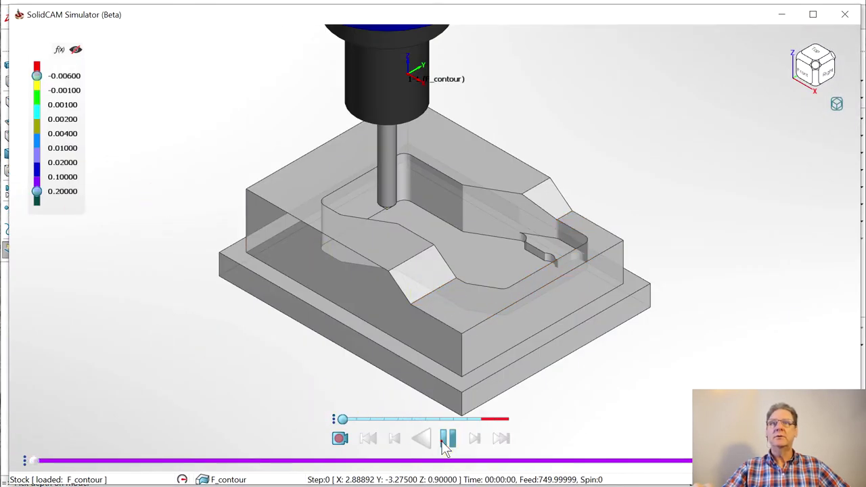
click(447, 439)
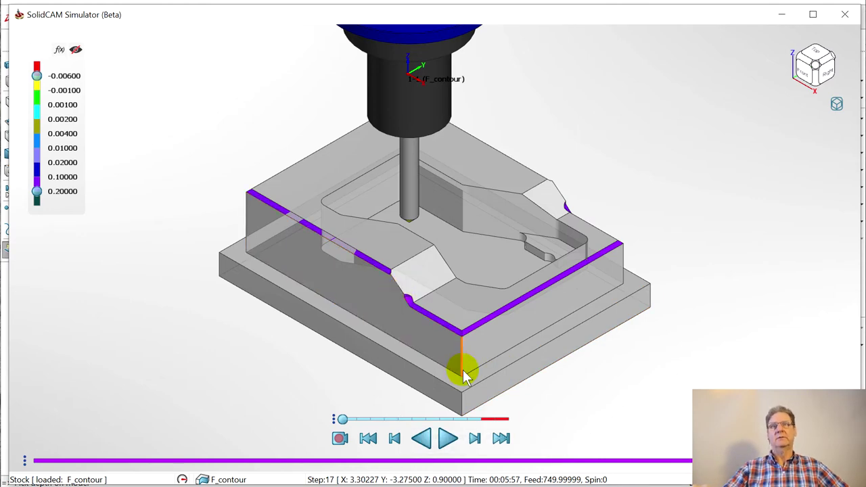
click(846, 15)
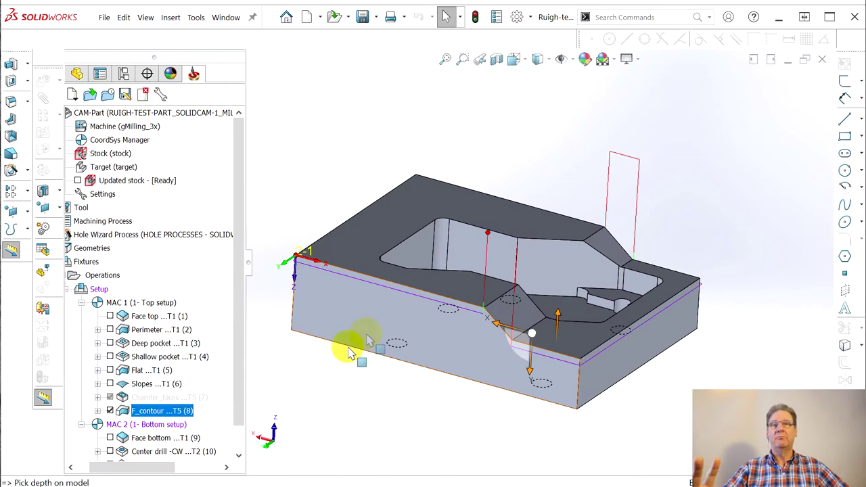
Step: Zoom and orbit the part to inspect the pocket, then reopen F_contour for editing
scroll(595, 203, down, 3)
scroll(526, 247, up, 3)
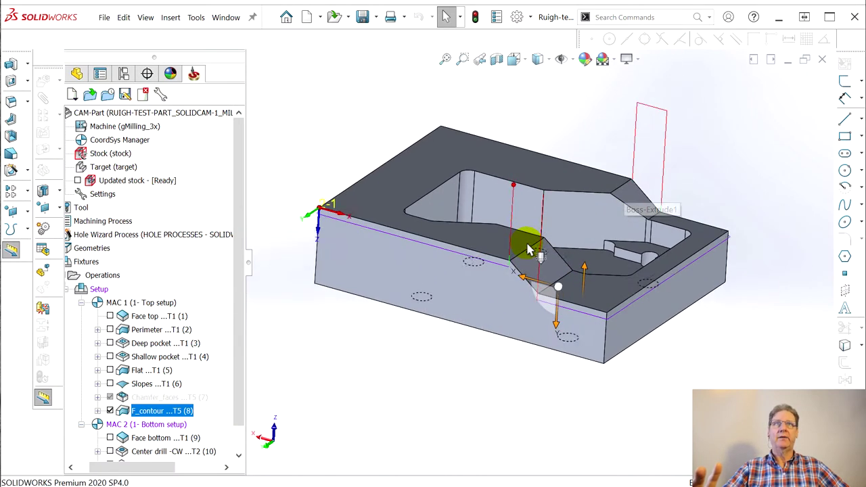
scroll(467, 244, down, 2)
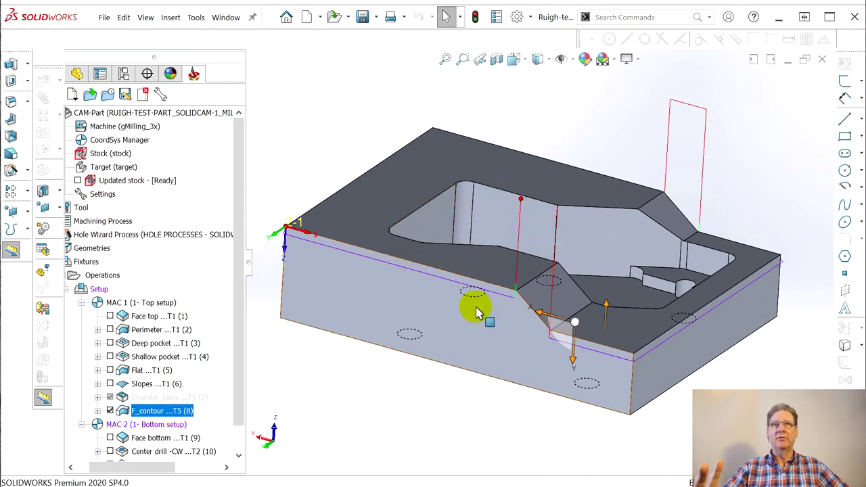
mouse_move(579, 368)
middle_down()
mouse_move(547, 379)
mouse_move(576, 358)
middle_up()
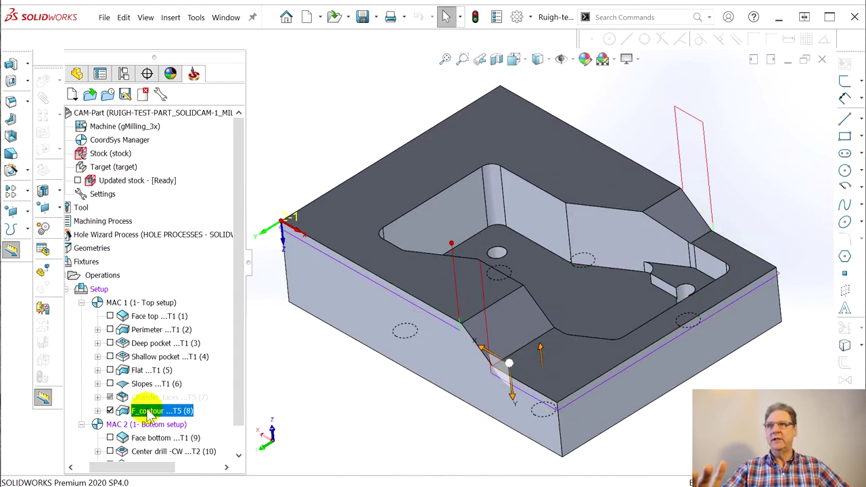
double_click(127, 416)
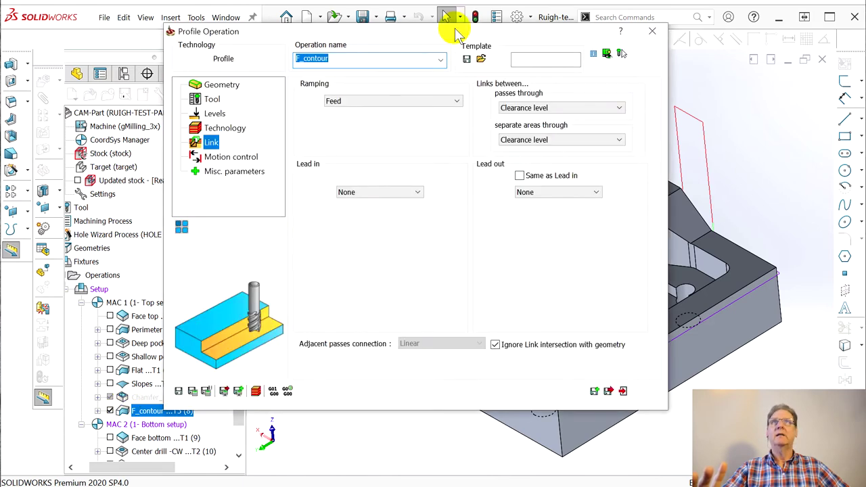
Step: Edit F_contour's contour geometry and delete 2-Chain from the Chain List, confirming Yes
drag(412, 31, 604, 46)
click(420, 96)
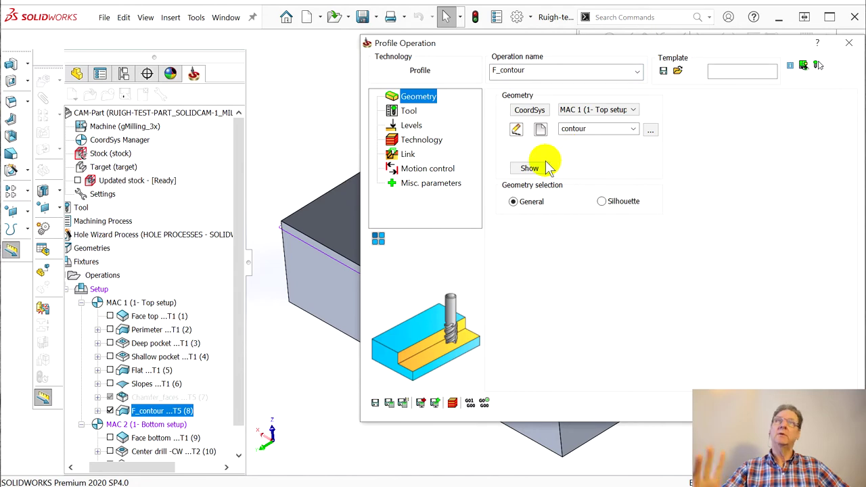
click(516, 131)
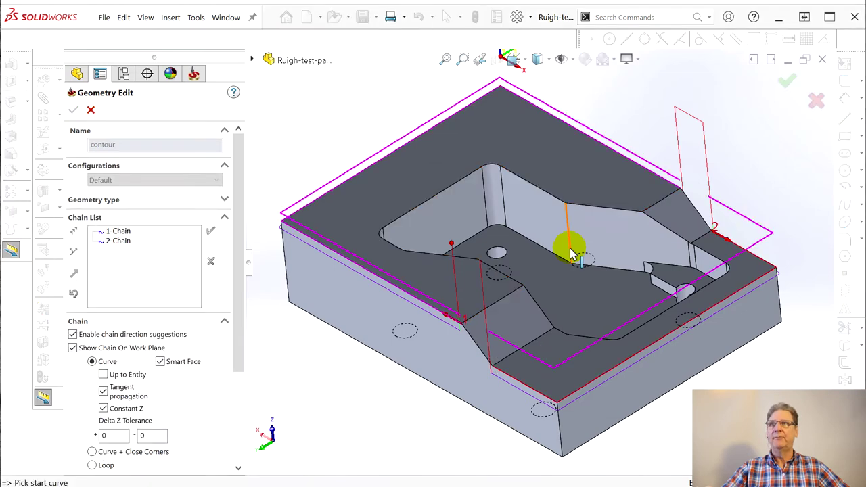
click(118, 241)
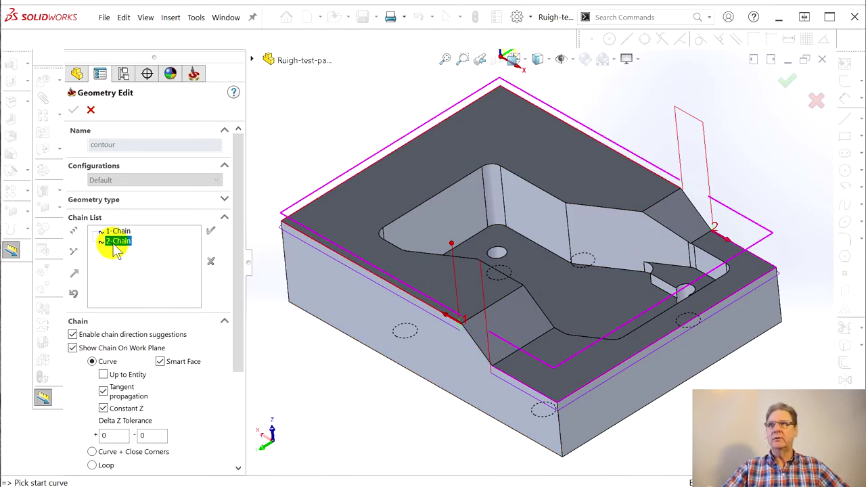
right_click(115, 246)
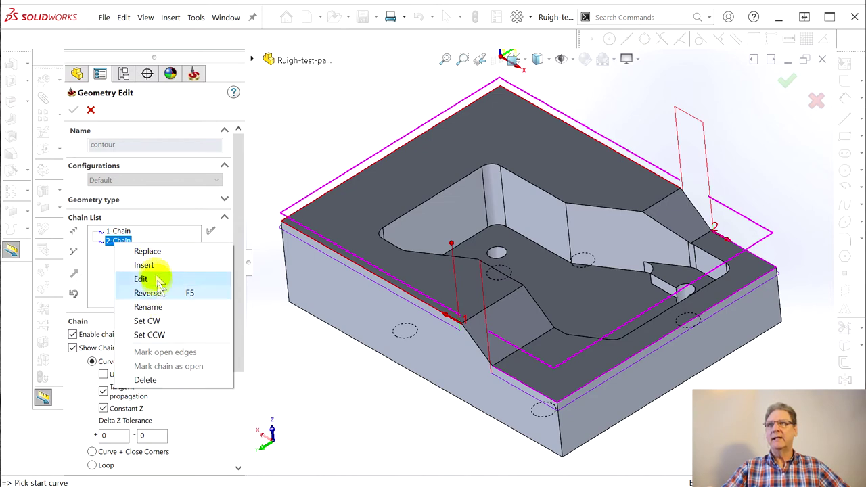
click(166, 379)
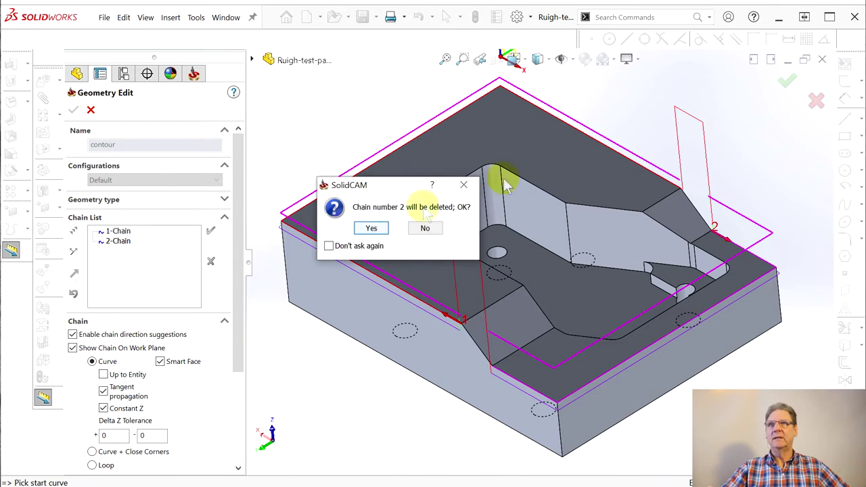
click(376, 229)
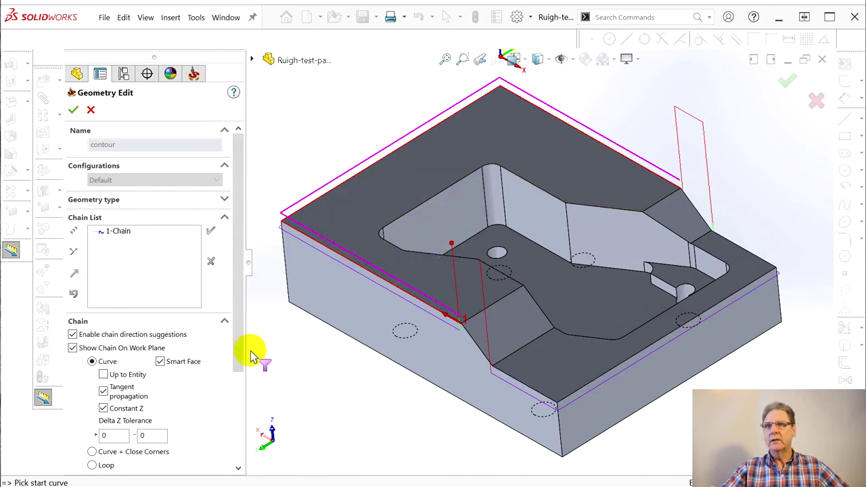
drag(239, 357, 240, 393)
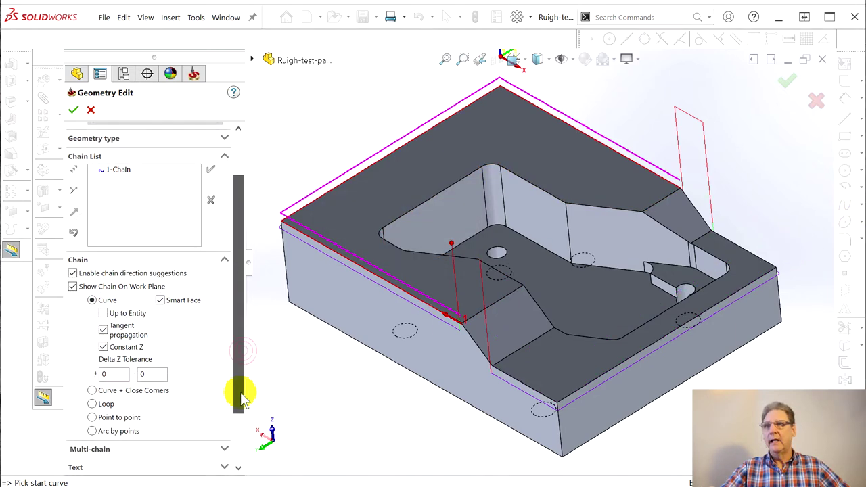
Step: Start a point-to-point chain from the lower step's inner corner to the part's outer corner
click(92, 418)
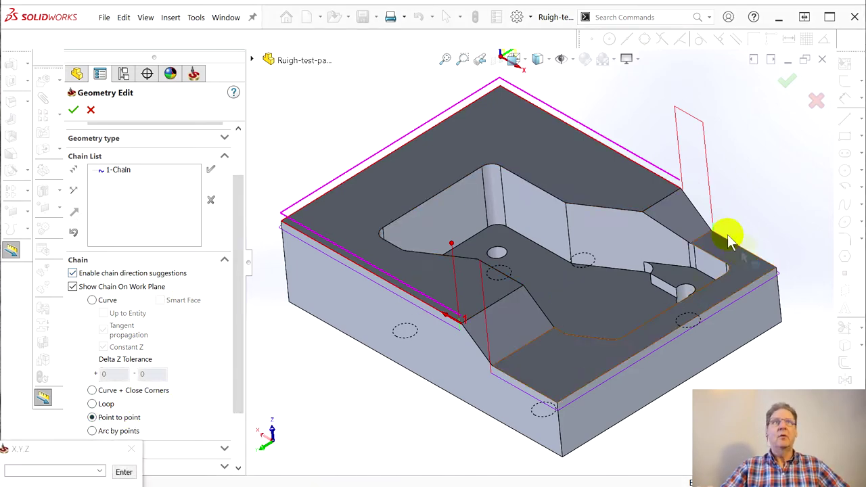
scroll(720, 241, up, 1)
scroll(719, 248, down, 5)
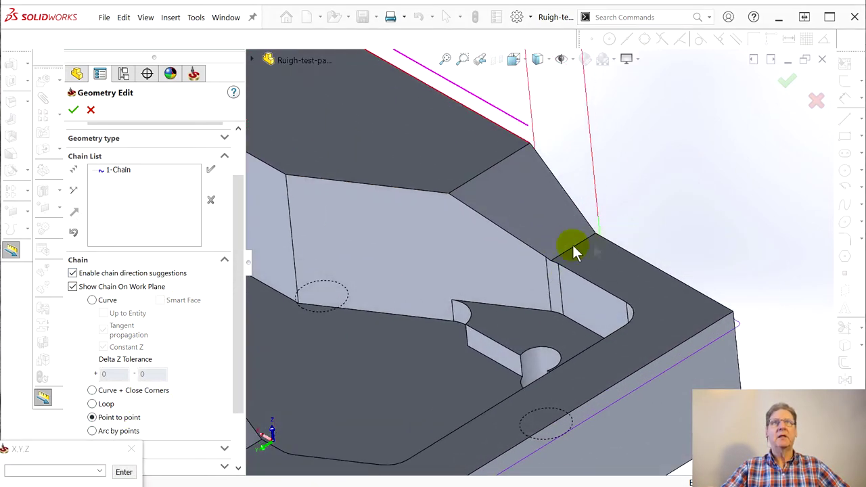
click(557, 262)
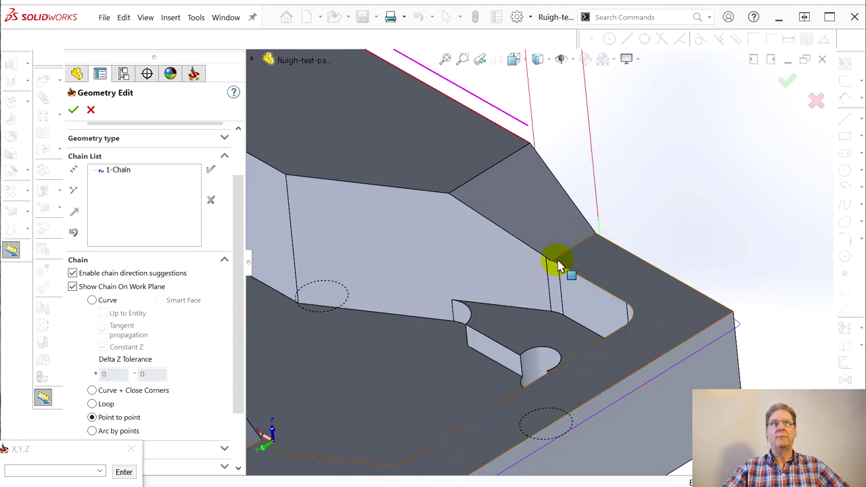
click(604, 237)
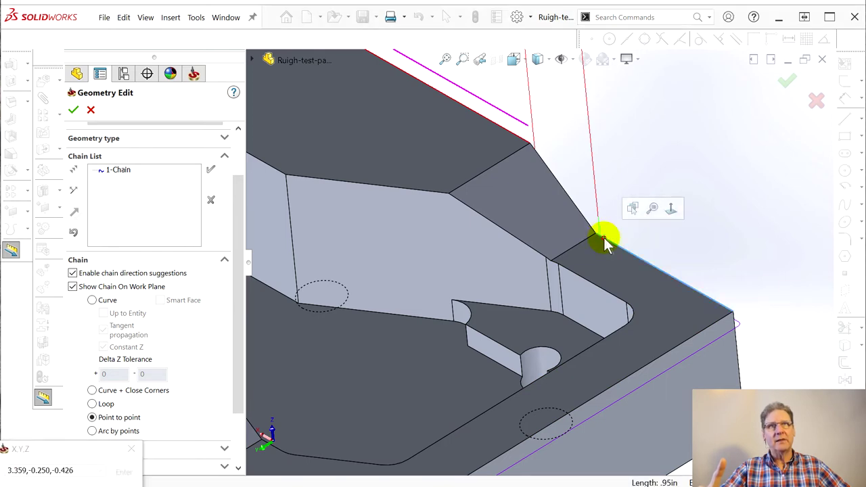
click(734, 314)
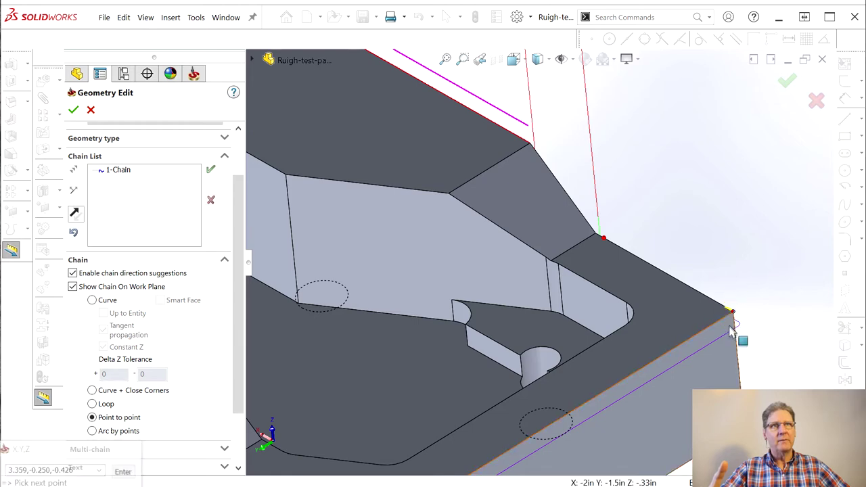
Step: Add the far bottom and lower step corners, accept 3-Chain, and finish geometry editing
scroll(580, 344, up, 3)
scroll(558, 338, up, 2)
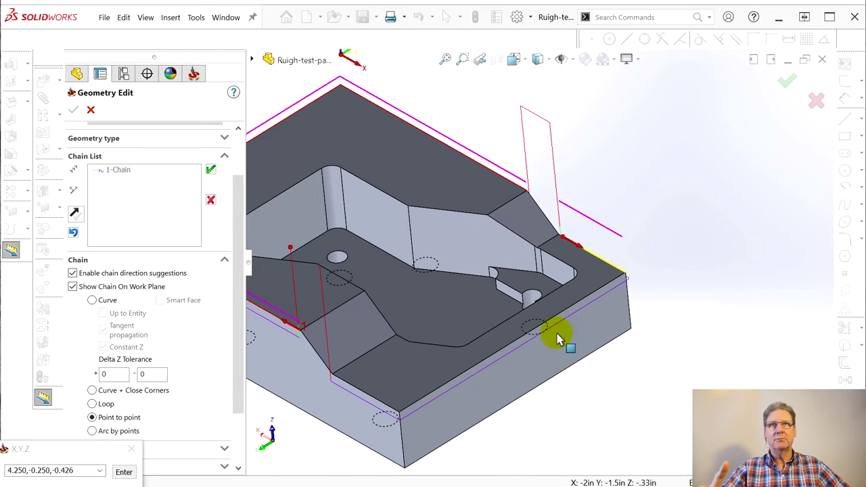
click(399, 418)
scroll(406, 353, up, 2)
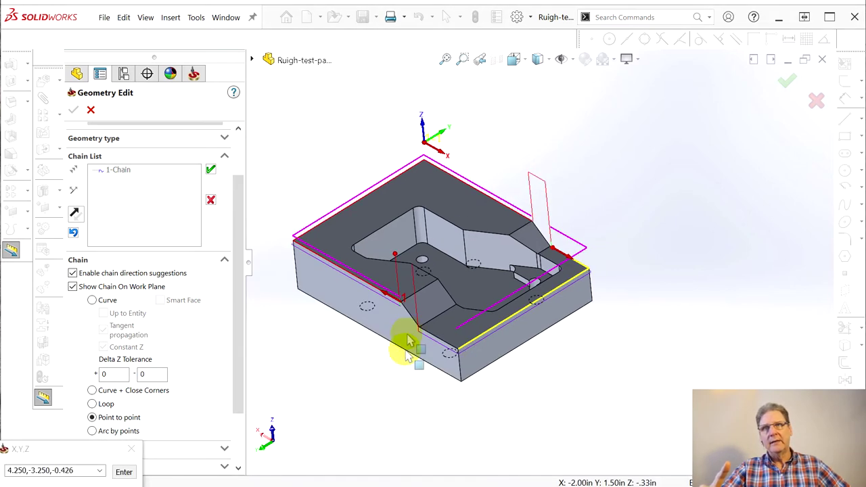
scroll(459, 323, down, 5)
scroll(458, 324, down, 3)
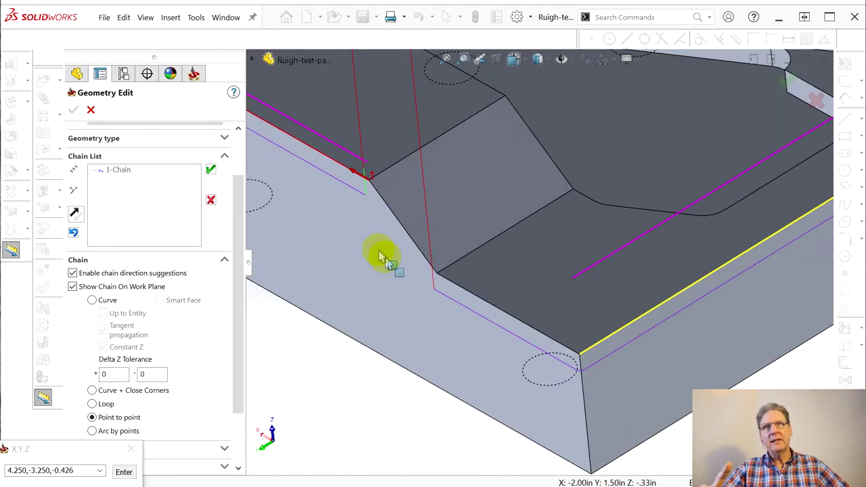
click(452, 285)
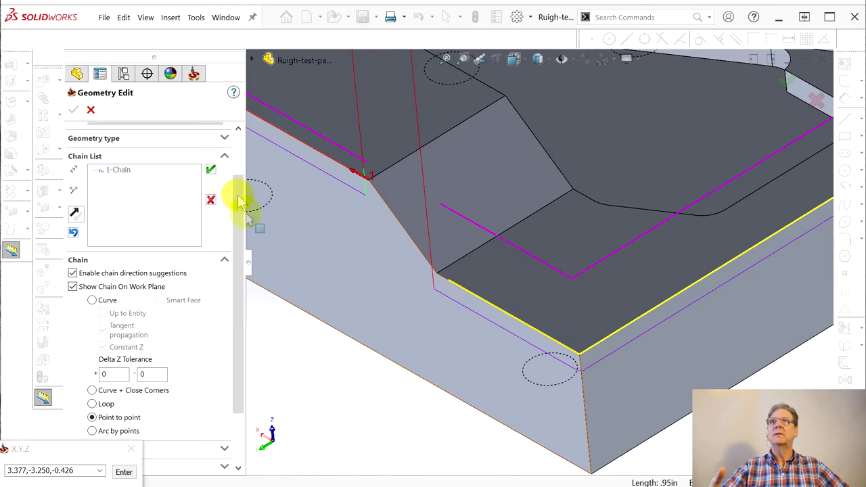
click(210, 169)
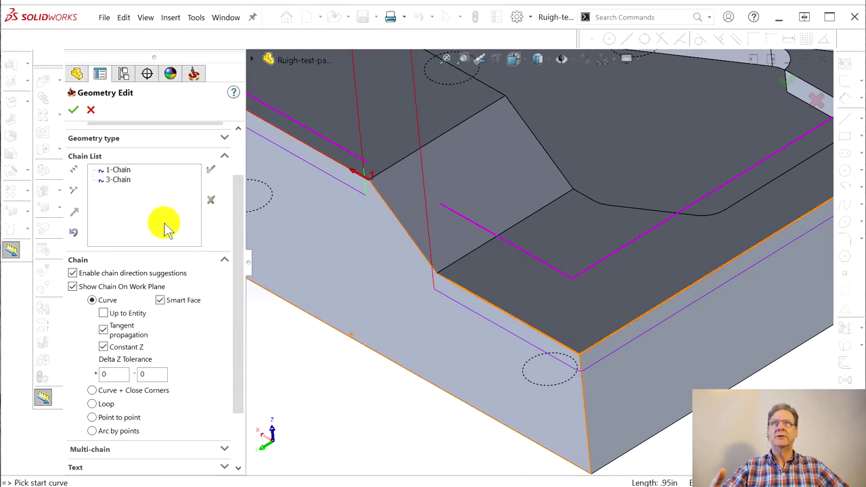
click(73, 110)
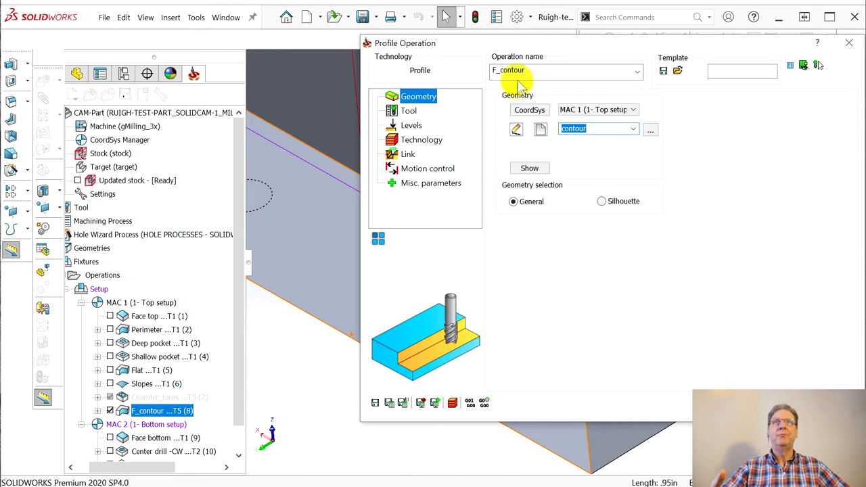
Step: In Variable levels, set the second chain's upper level from the top face and depth 0.05
click(410, 127)
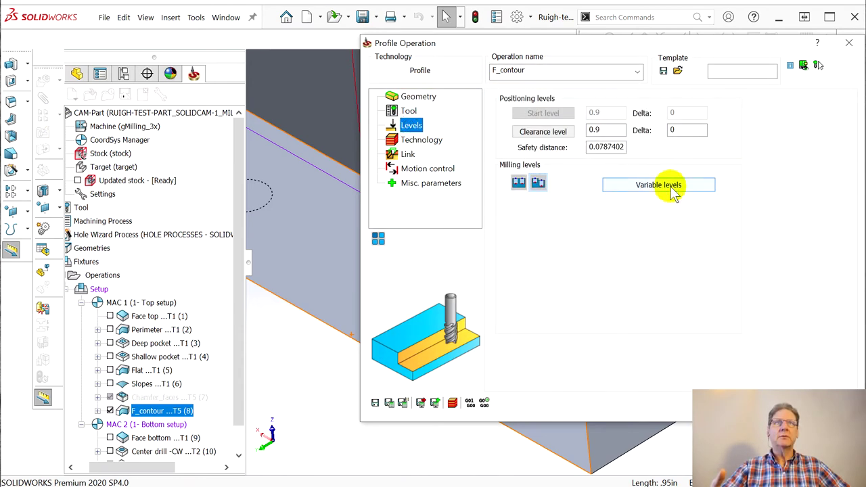
click(636, 185)
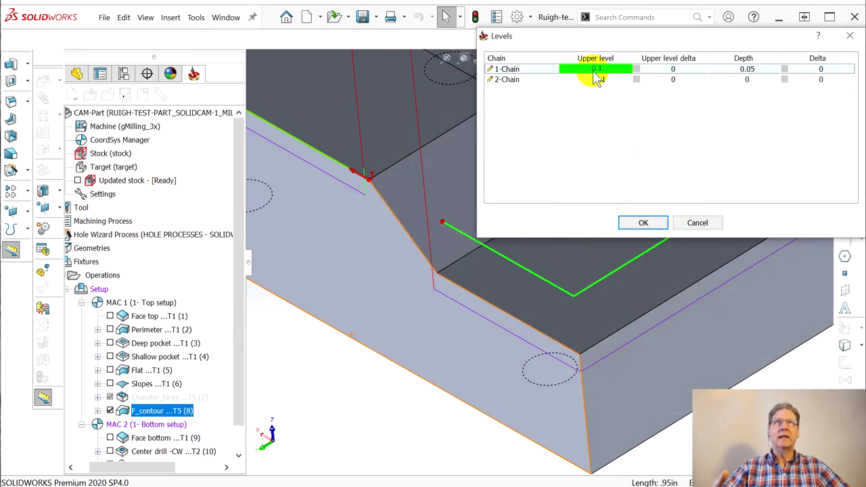
click(594, 79)
click(581, 292)
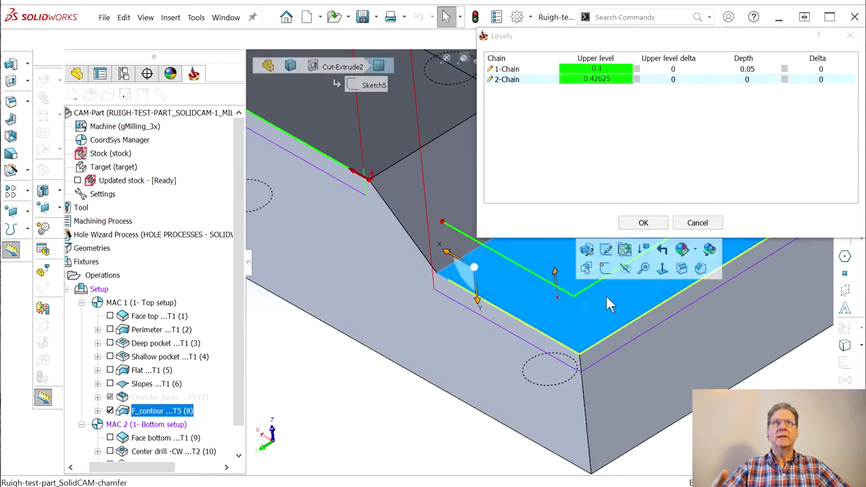
click(750, 78)
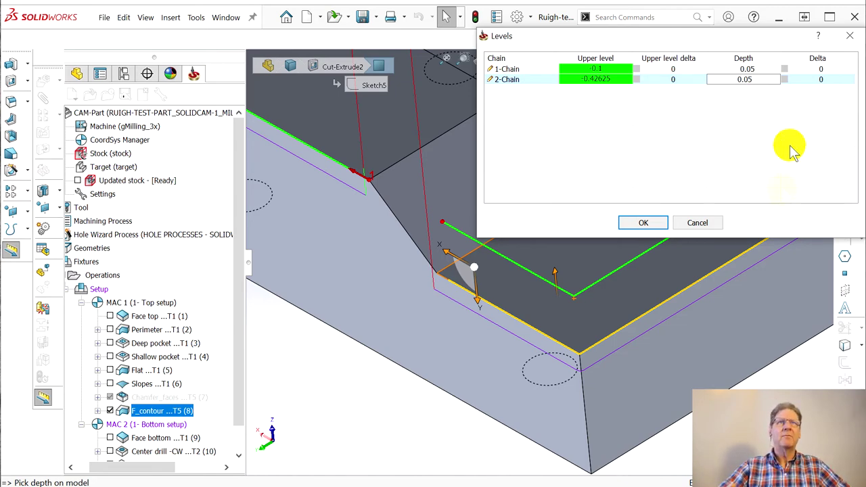
click(643, 223)
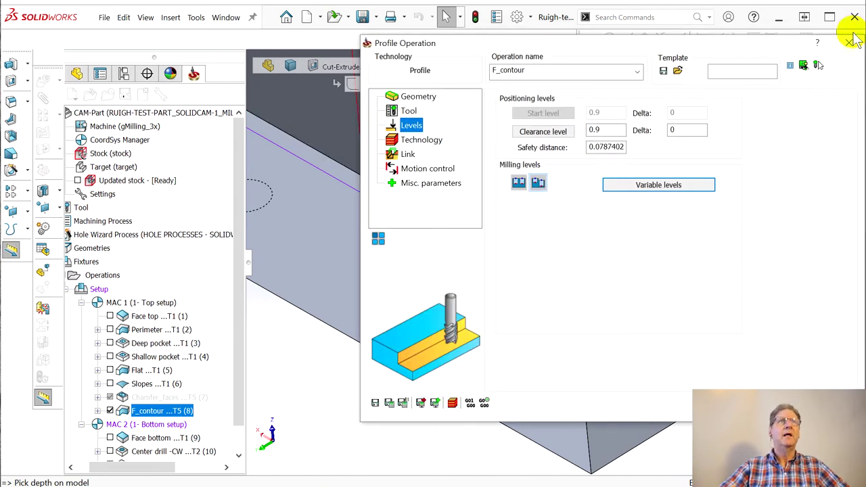
Step: Reopen F_contour and Save & Calculate it with related operations
click(817, 65)
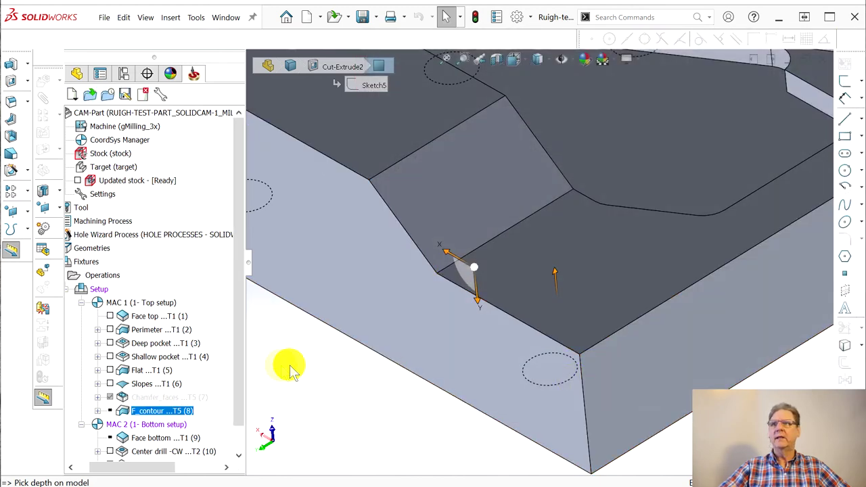
double_click(145, 414)
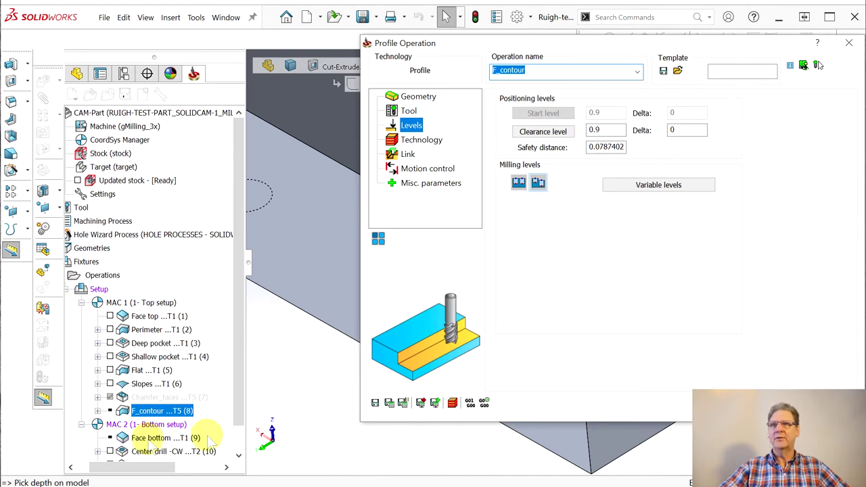
click(403, 404)
click(435, 403)
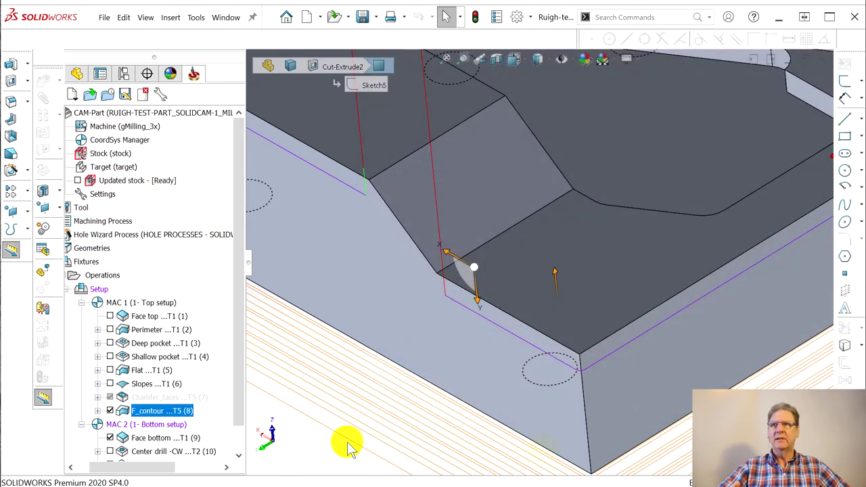
Step: Play the F_contour toolpath in SolidCAM Simulator (Beta)
click(116, 436)
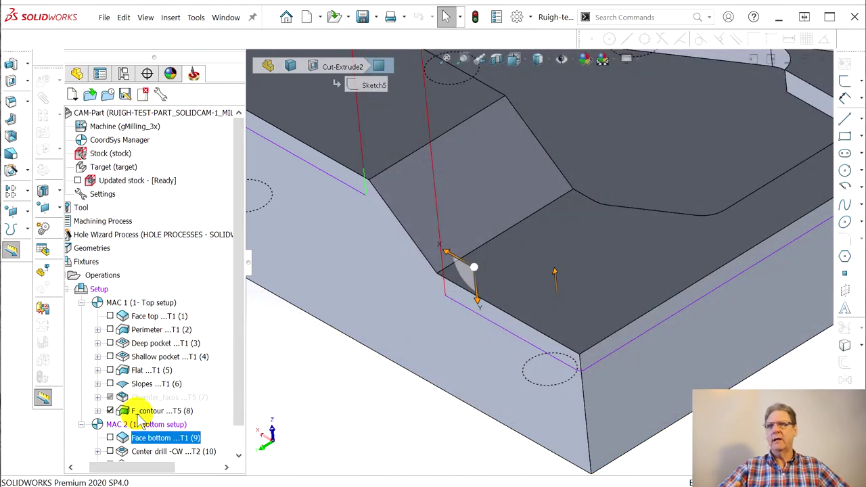
right_click(140, 414)
click(173, 268)
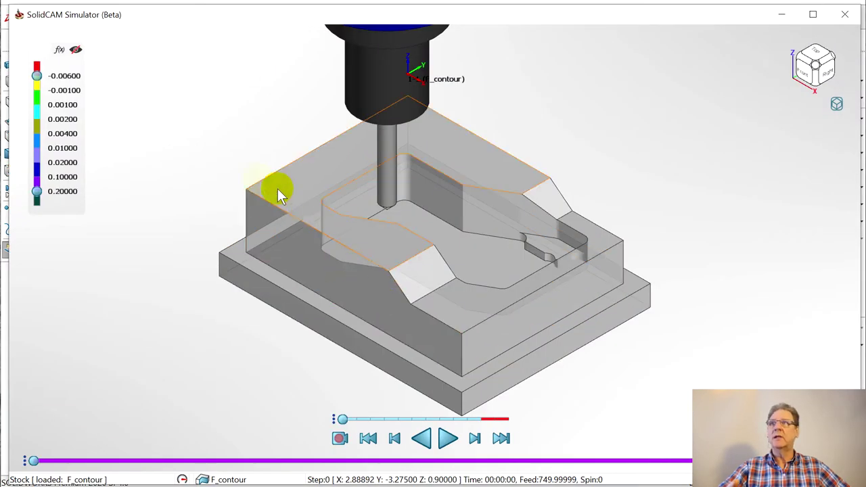
click(447, 438)
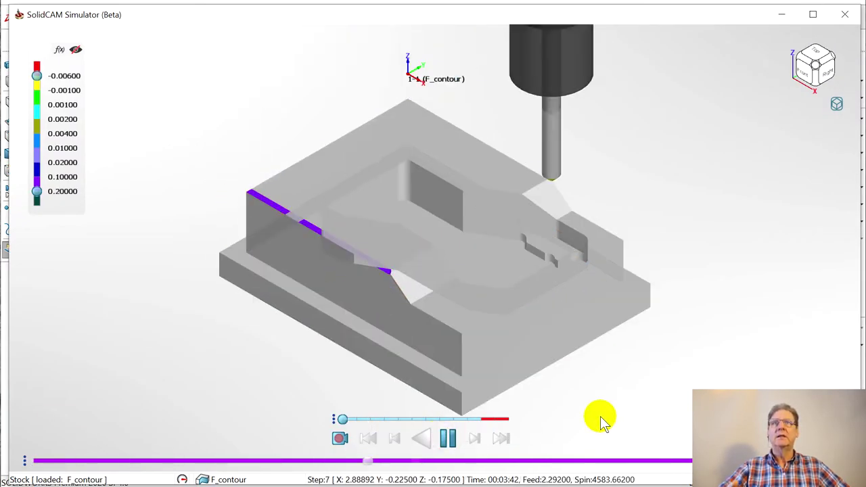
Step: Zoom and orbit to inspect the chamfered top edges, close the simulator, and reopen F_contour
scroll(413, 288, up, 5)
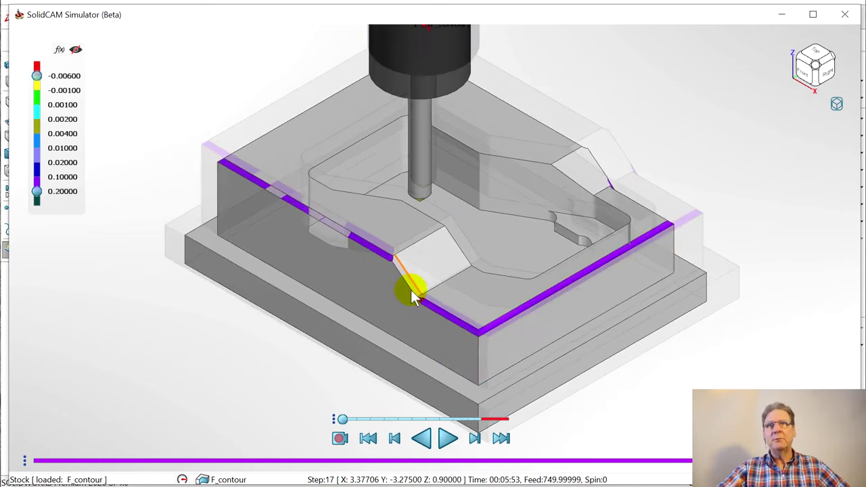
scroll(453, 229, up, 3)
scroll(453, 223, down, 2)
scroll(771, 222, down, 5)
drag(796, 200, 780, 129)
scroll(396, 149, down, 6)
scroll(203, 371, down, 4)
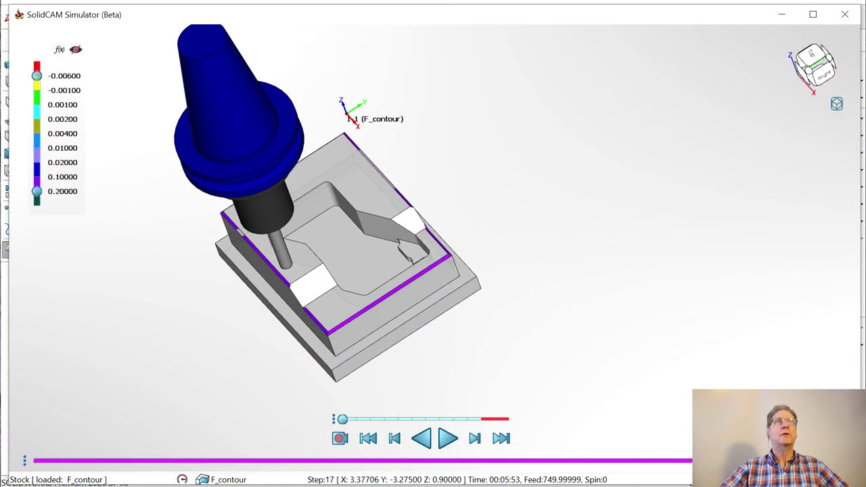
click(843, 14)
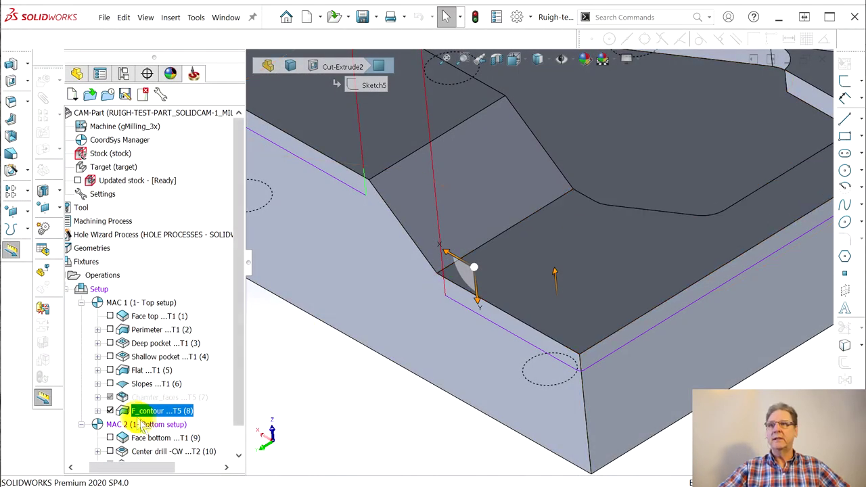
click(135, 412)
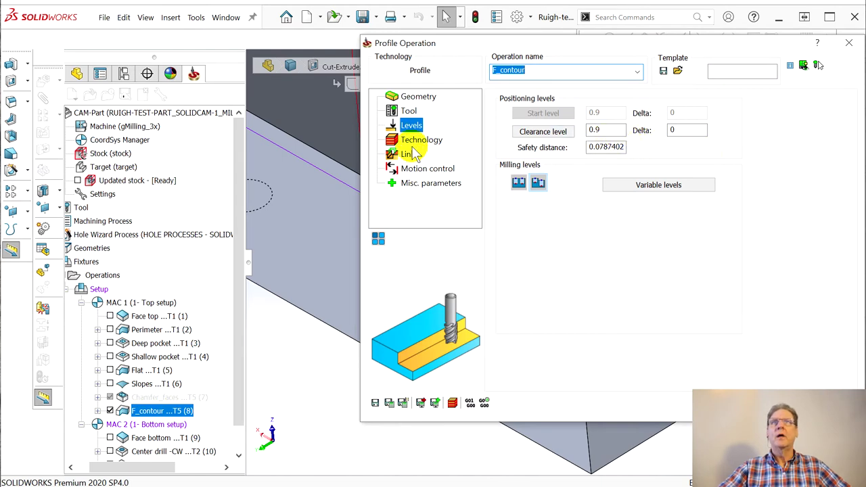
Step: On the Technology Chamfer tab, change the cutting diameter from 0.05 to 0.005
click(413, 140)
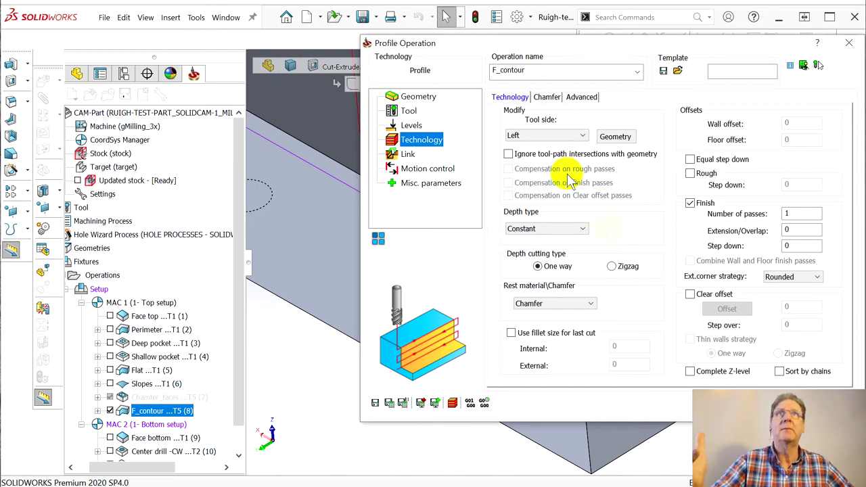
click(545, 97)
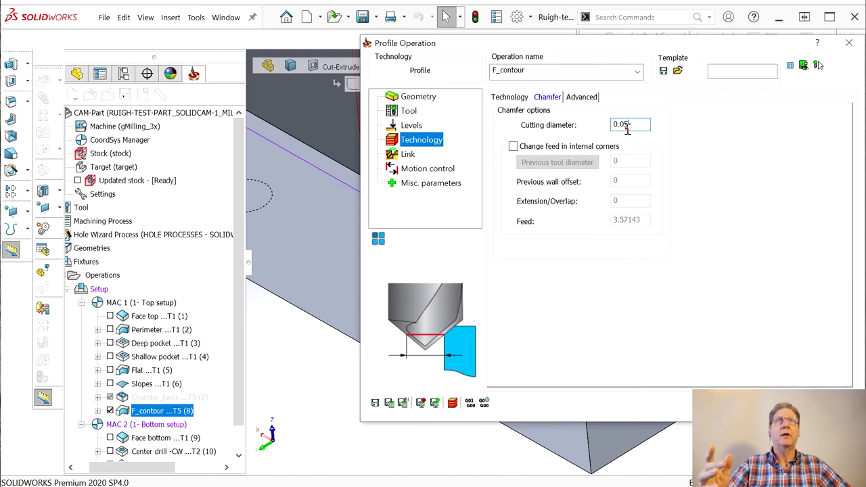
text(0)
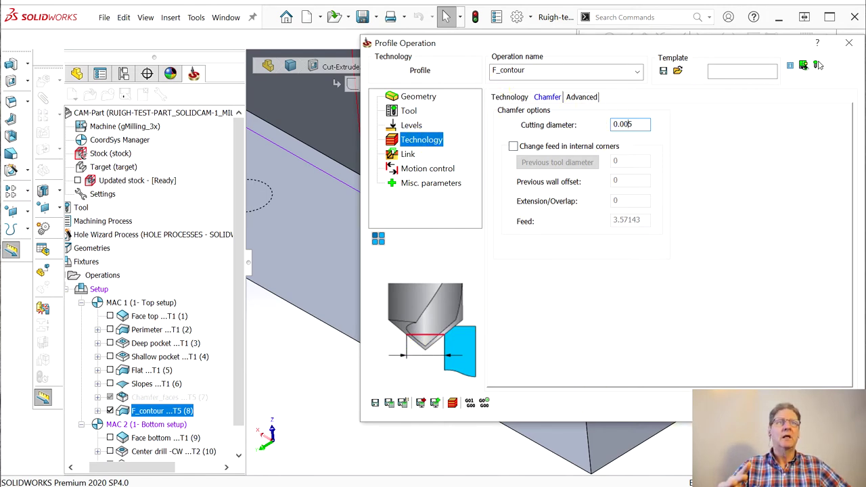
click(411, 125)
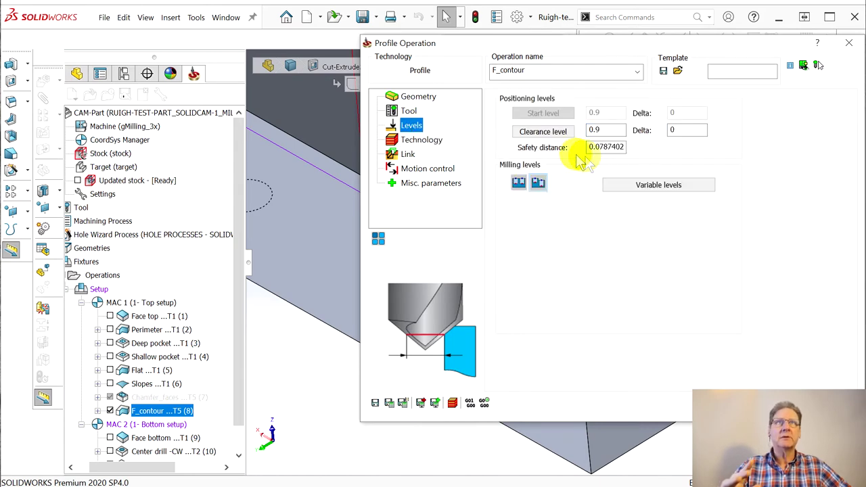
Step: In Variable levels, set 1-Chain and 2-Chain depths to 0.005 and confirm
click(698, 184)
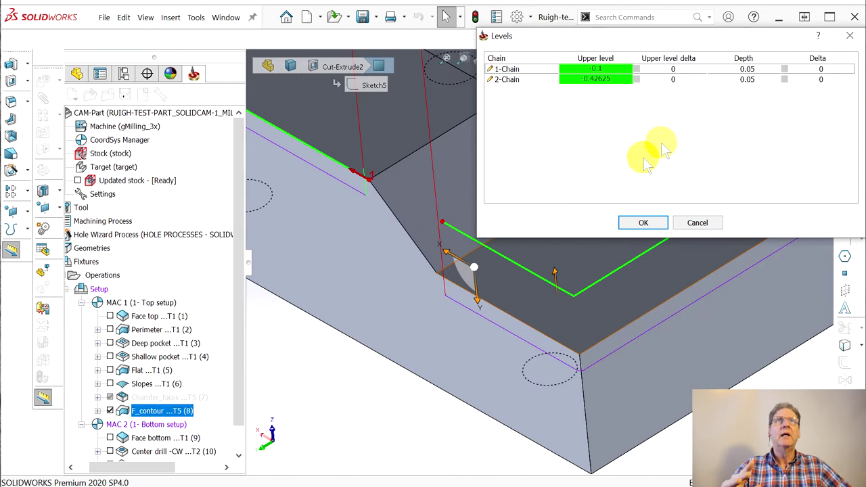
click(751, 69)
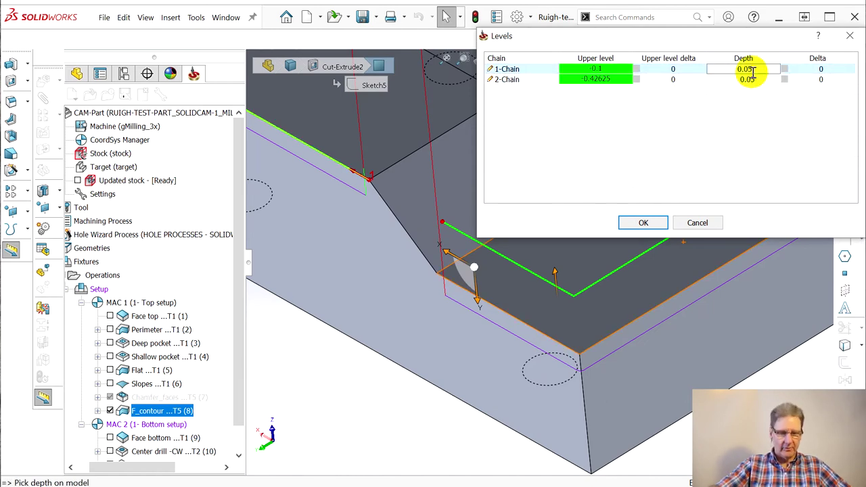
text(0.005)
click(749, 80)
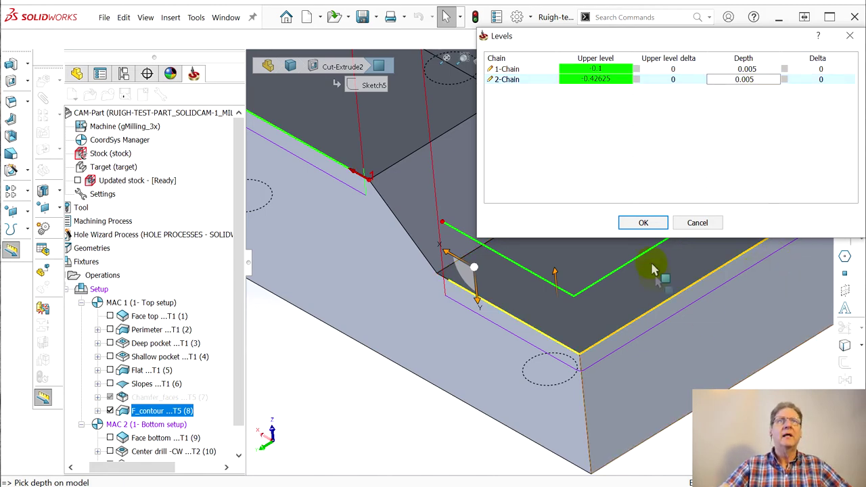
click(643, 223)
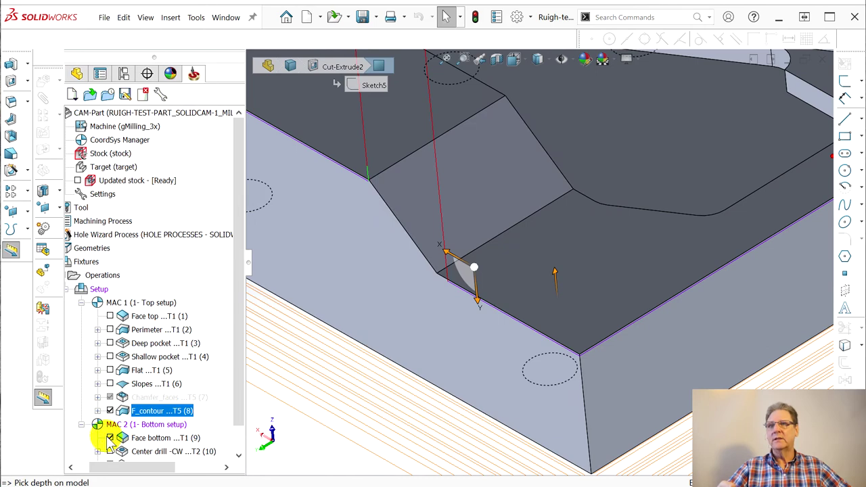
click(141, 438)
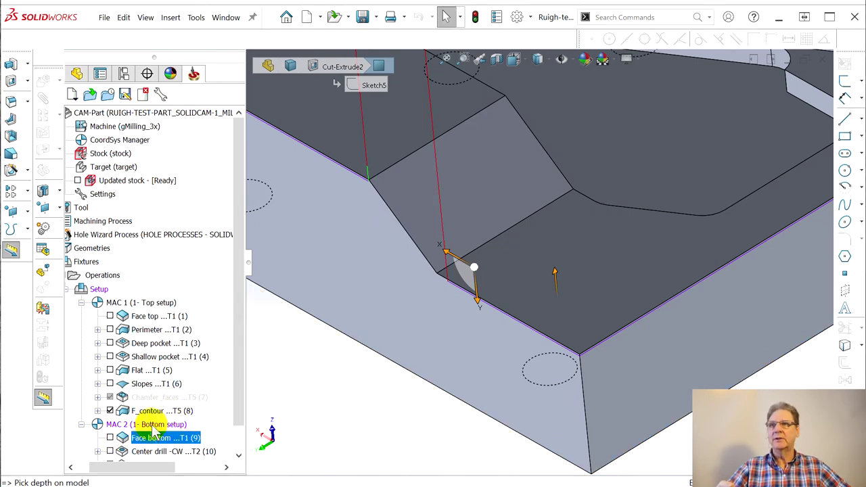
Step: Launch SolidCAM Simulator (Beta) for the updated F_contour operation
right_click(150, 440)
click(106, 424)
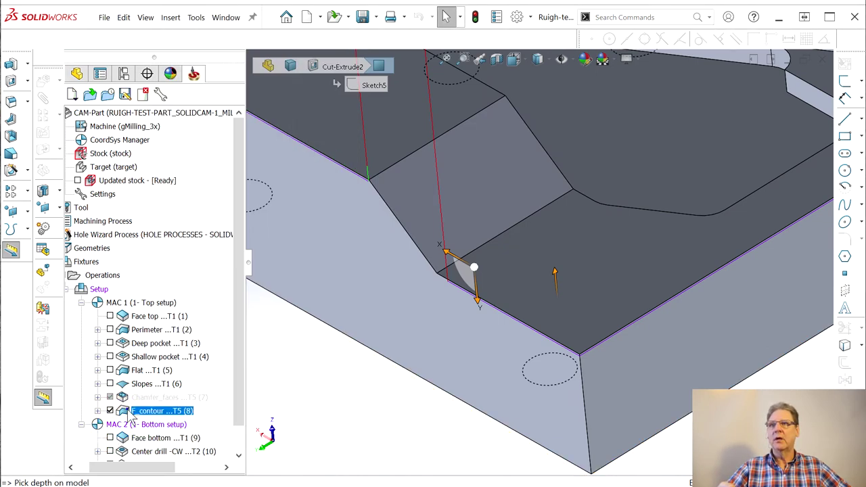
right_click(131, 423)
click(206, 268)
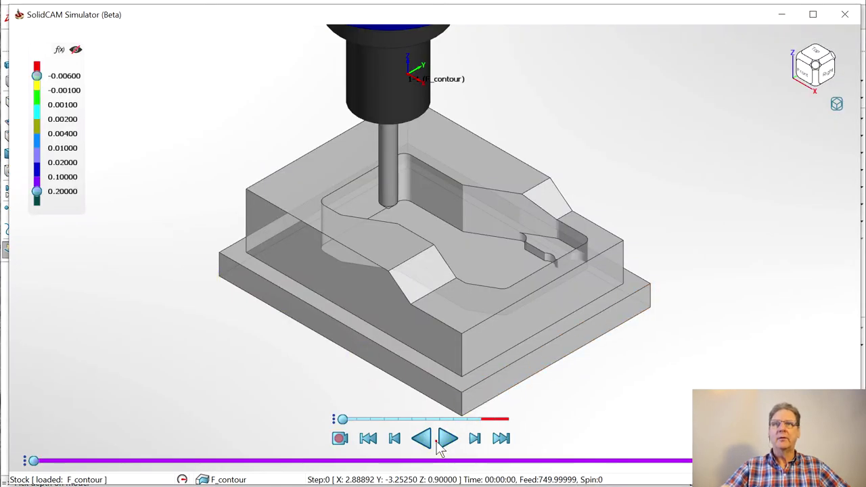
Step: Play the F_contour simulation, zoom on the front notch chamfer, then close the simulator
click(439, 441)
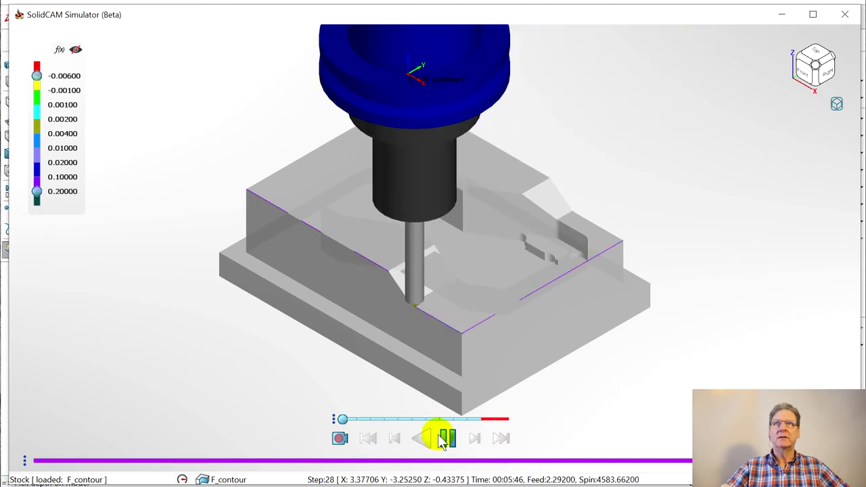
click(441, 440)
scroll(440, 314, up, 10)
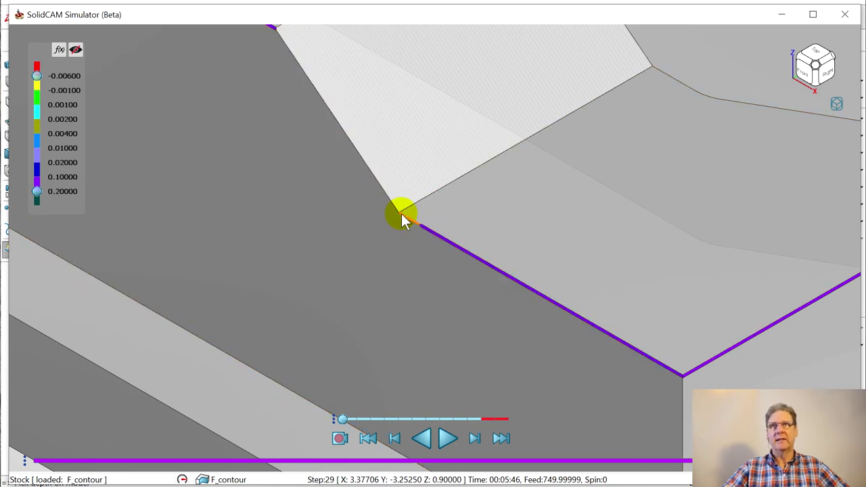
scroll(408, 223, down, 6)
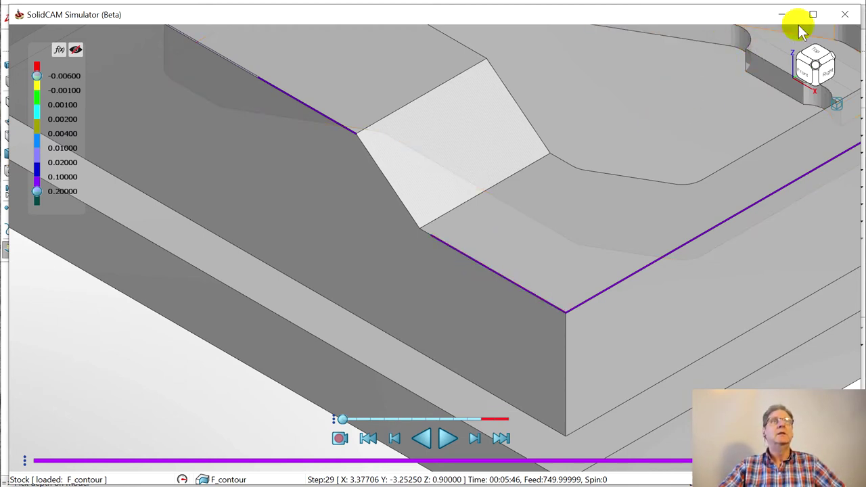
click(844, 14)
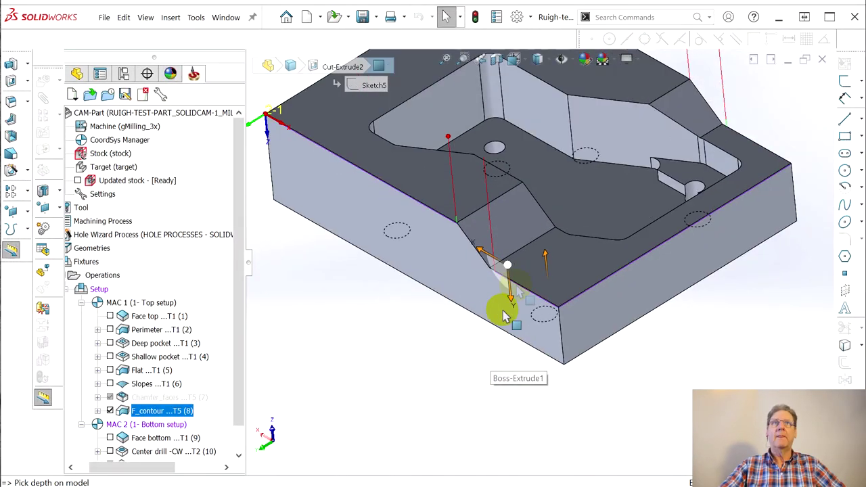
Step: Suppress the F_contour operation
scroll(501, 316, up, 2)
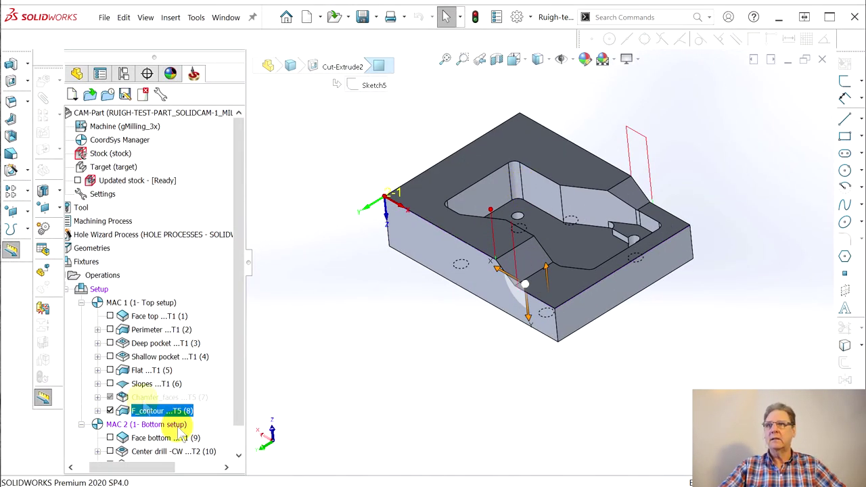
right_click(141, 411)
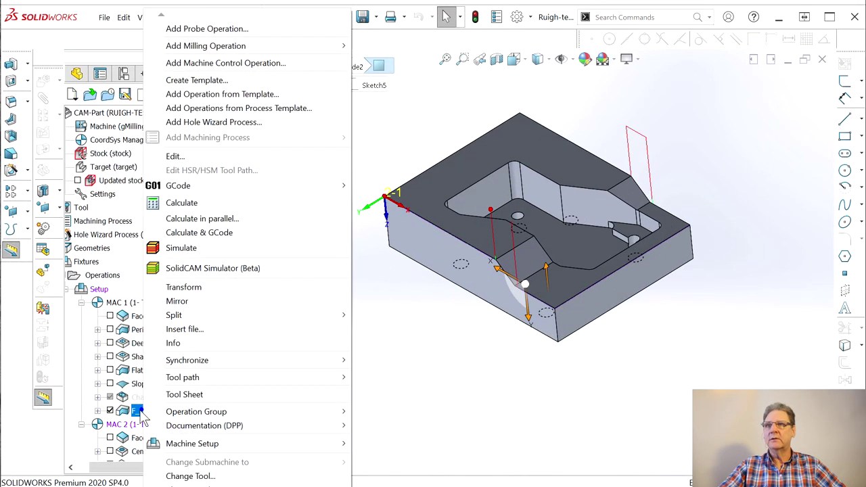
click(108, 414)
right_click(142, 412)
scroll(247, 244, down, 5)
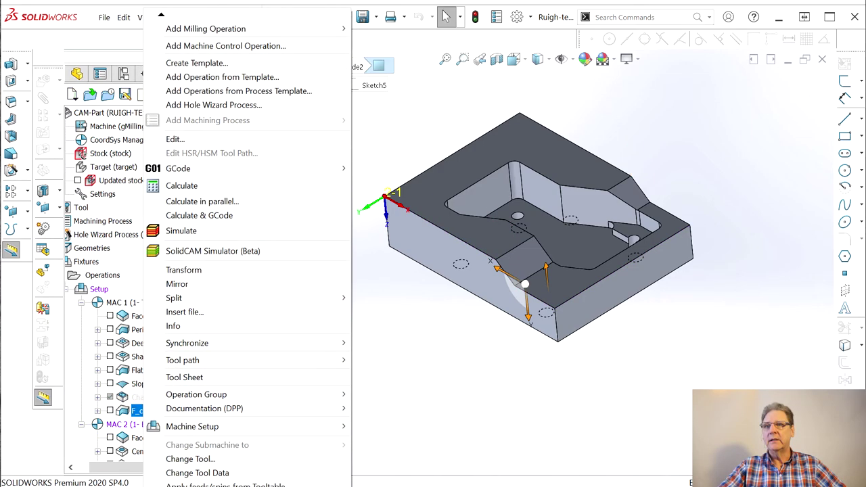
scroll(203, 467, down, 1)
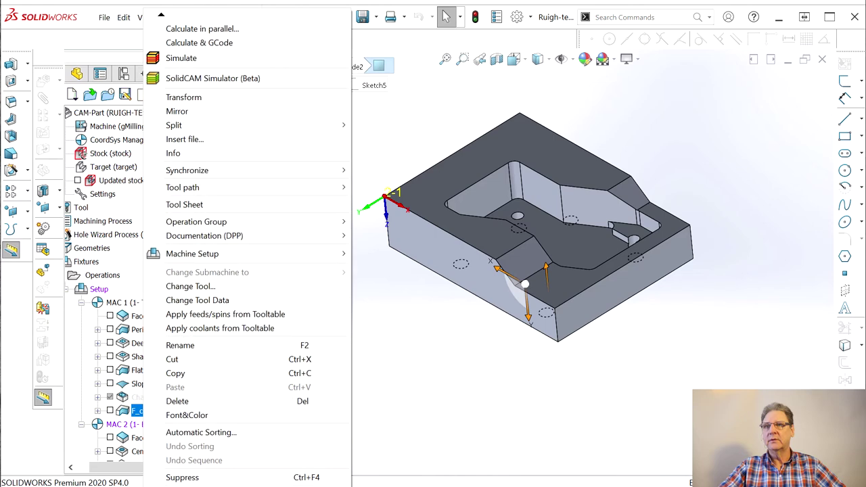
click(193, 472)
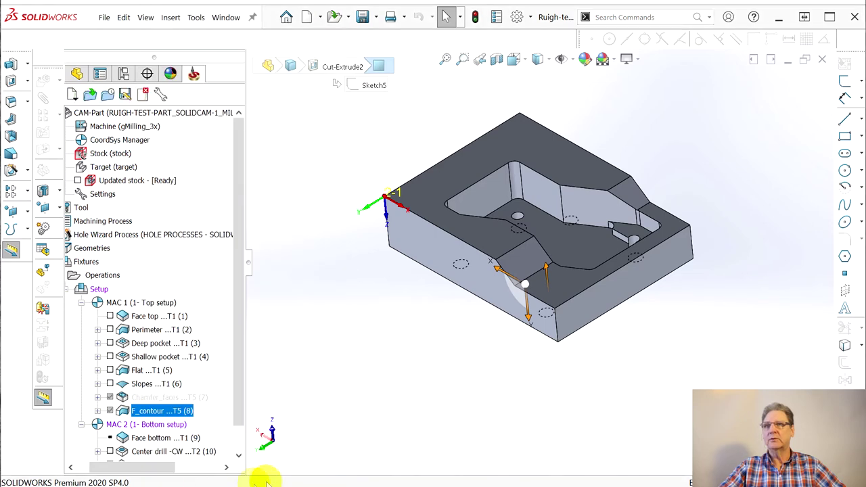
Step: Add a Contour 3D milling operation on MAC 1 and create new geometry contour1
right_click(142, 410)
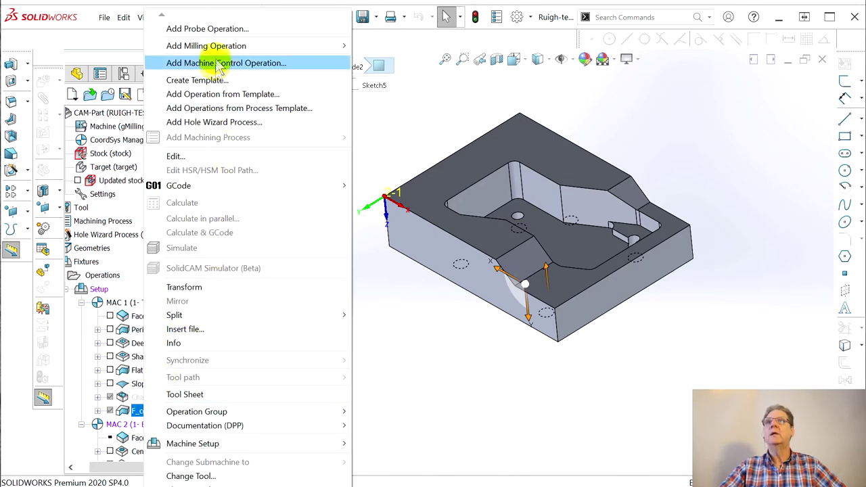
mouse_move(196, 46)
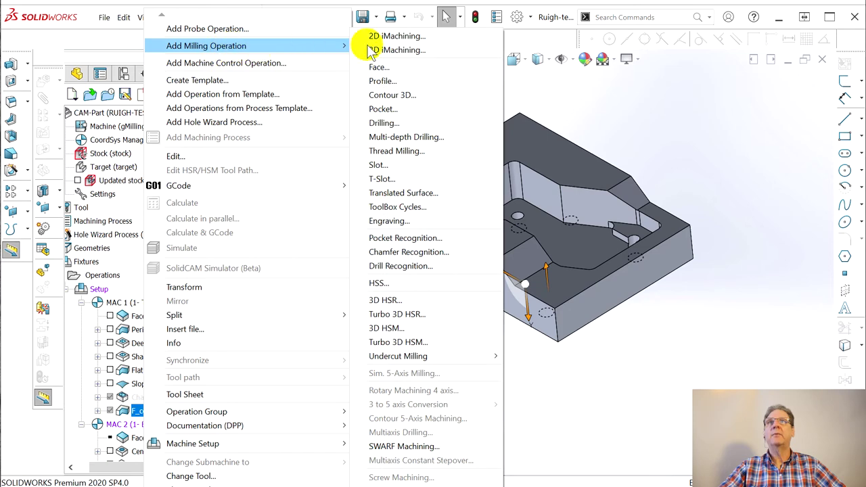
click(405, 95)
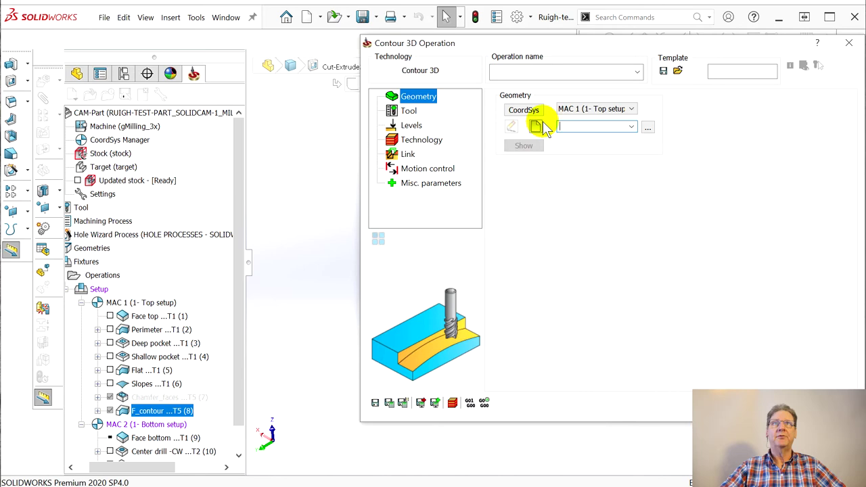
click(536, 127)
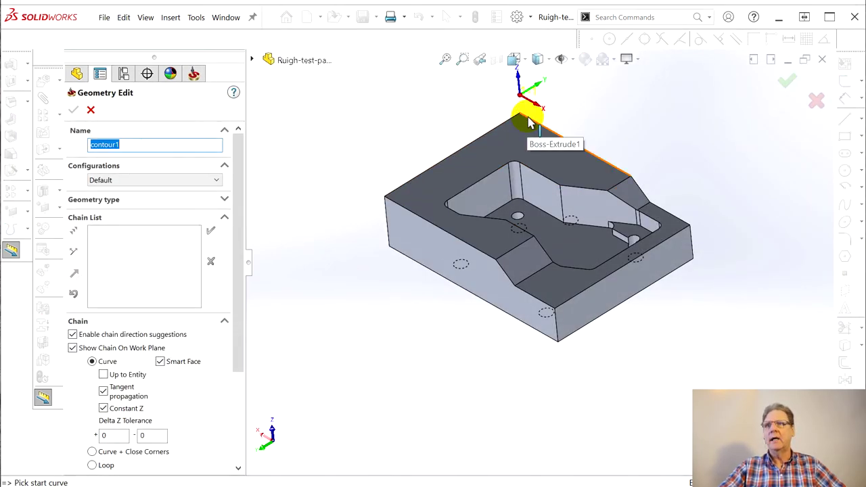
Step: Define contour1 as one chain around the top outer edges, with Constant Z off
click(103, 408)
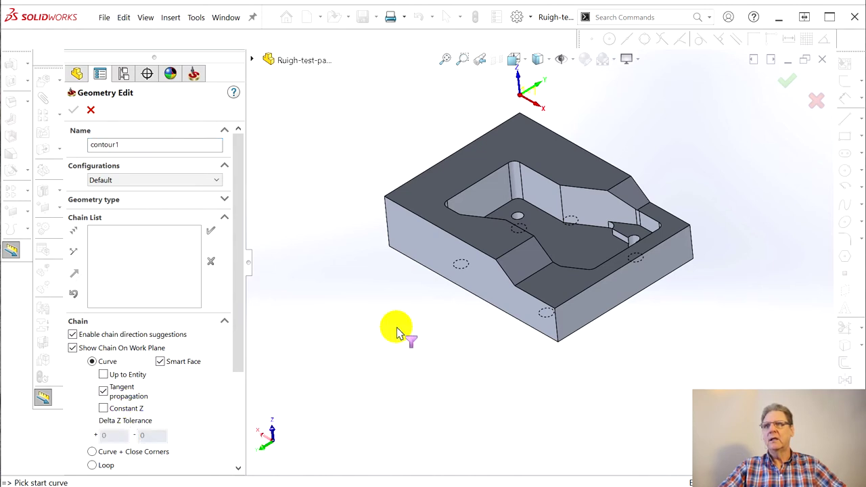
click(527, 117)
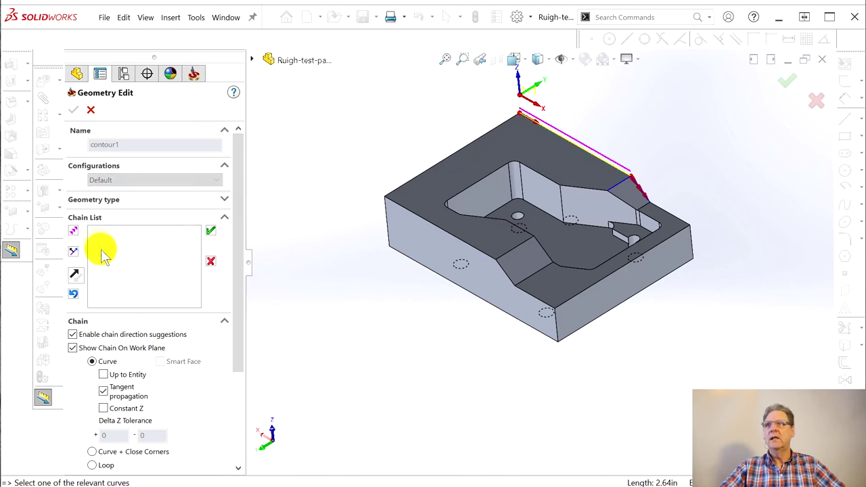
click(74, 232)
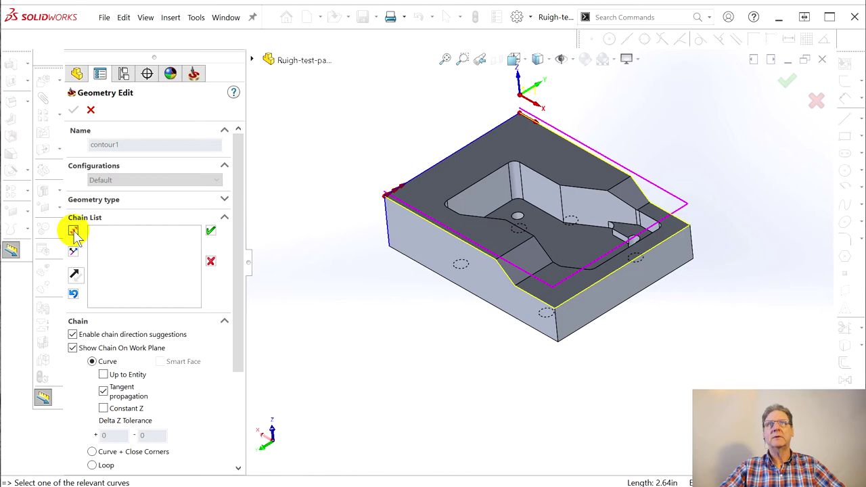
click(343, 230)
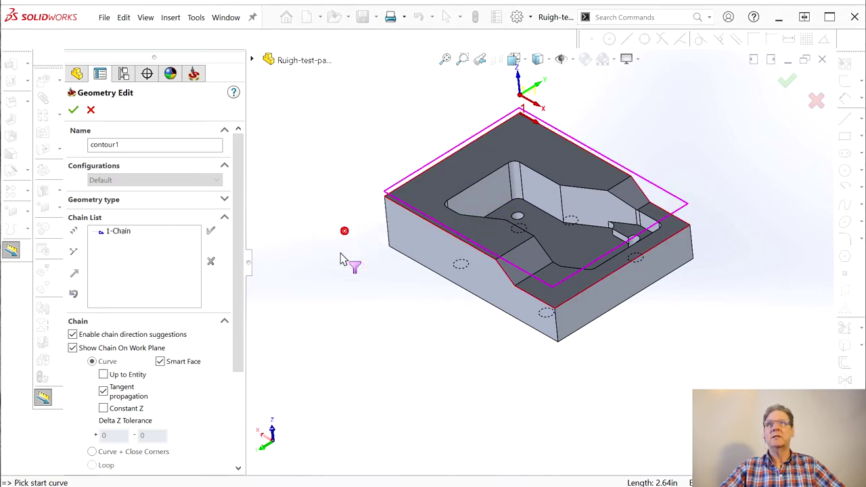
click(73, 110)
mouse_move(657, 34)
mouse_down()
mouse_move(646, 47)
mouse_move(649, 37)
mouse_up()
click(371, 114)
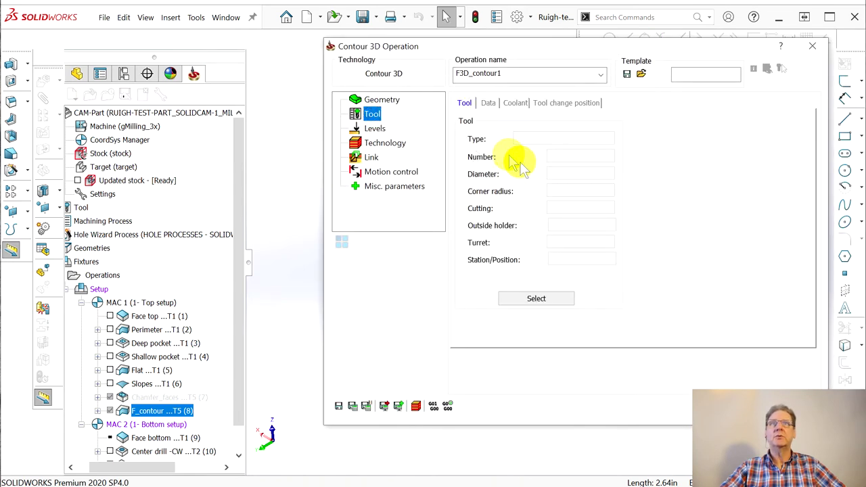
Step: Assign tool 5, the 1/4" spot drill, to F3D_contour1
click(536, 299)
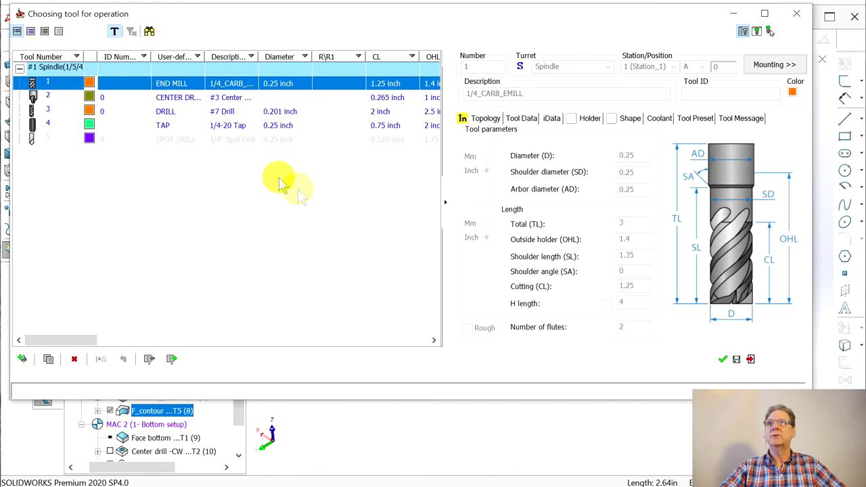
click(74, 141)
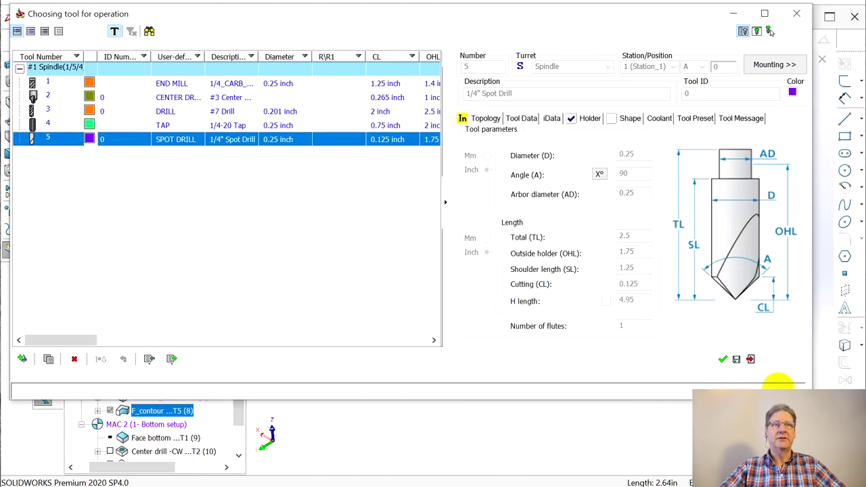
click(722, 359)
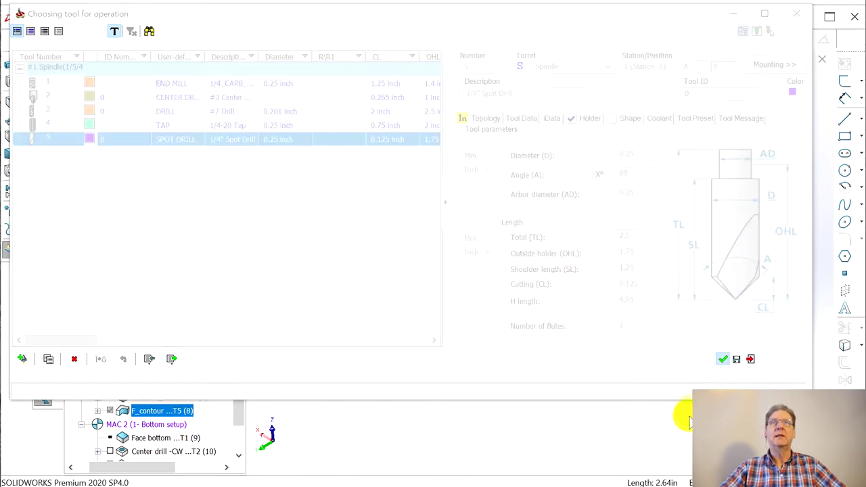
click(374, 128)
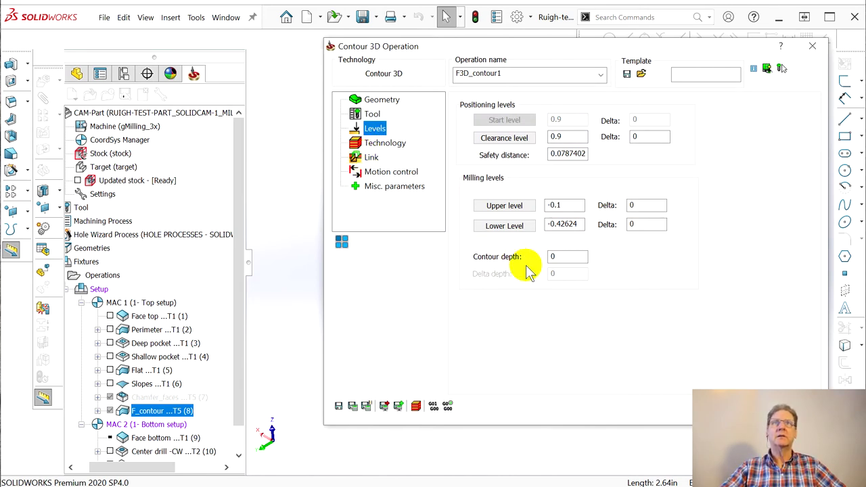
mouse_move(528, 230)
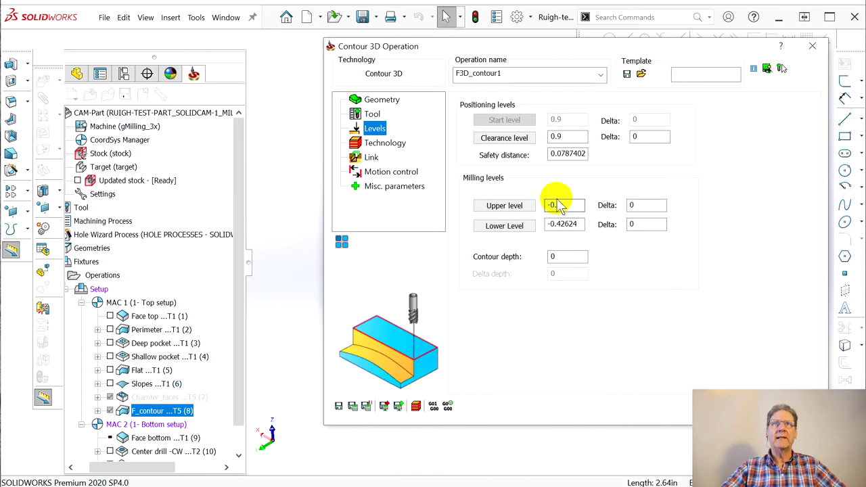
Step: In Technology, set the tool side to Left and enable chamfer machining
click(387, 143)
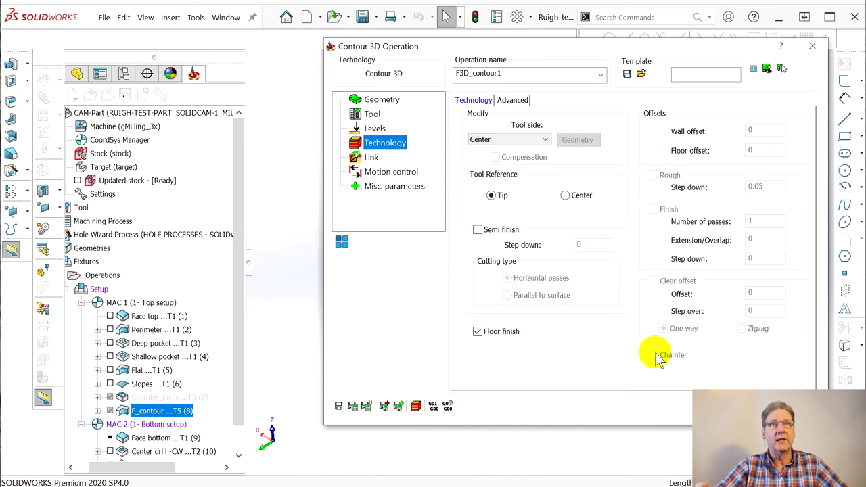
click(541, 139)
click(501, 158)
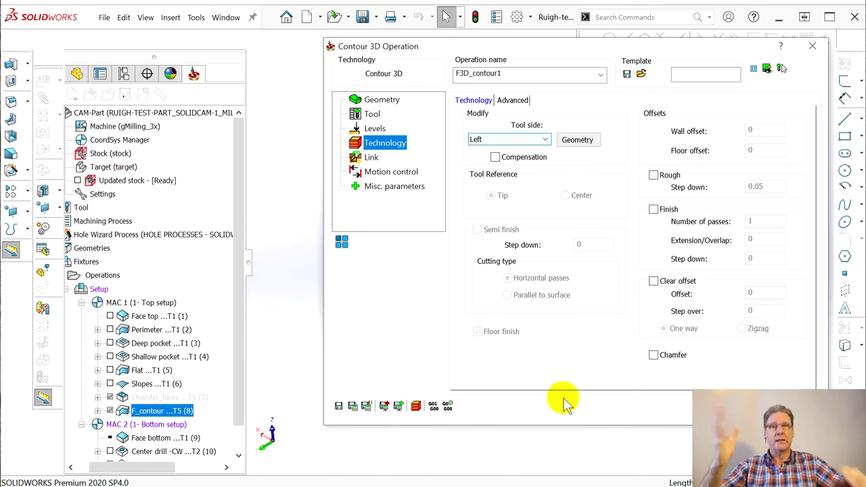
click(654, 355)
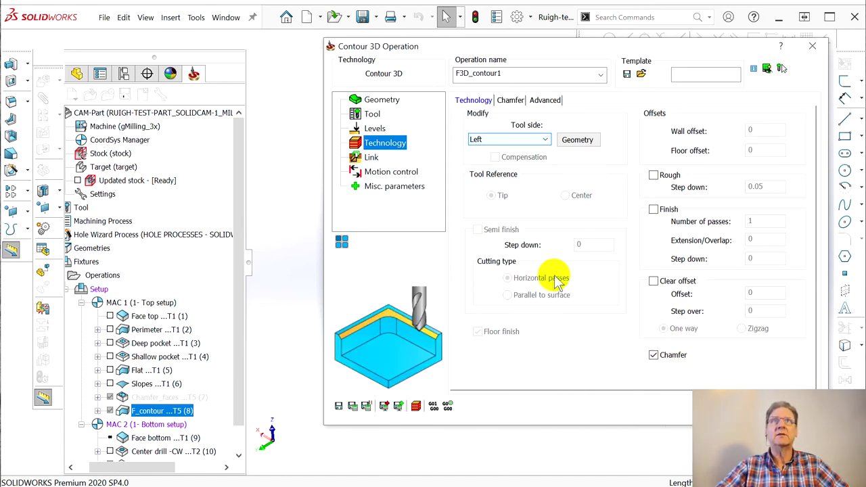
click(653, 355)
click(653, 355)
Step: Keep chamfer machining on and set the chamfer cutting diameter to 0.005
click(653, 355)
click(653, 355)
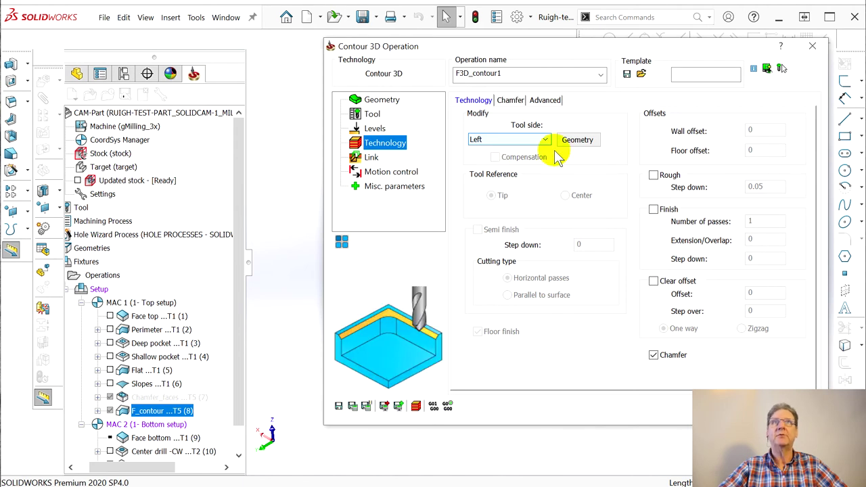
click(509, 100)
click(591, 127)
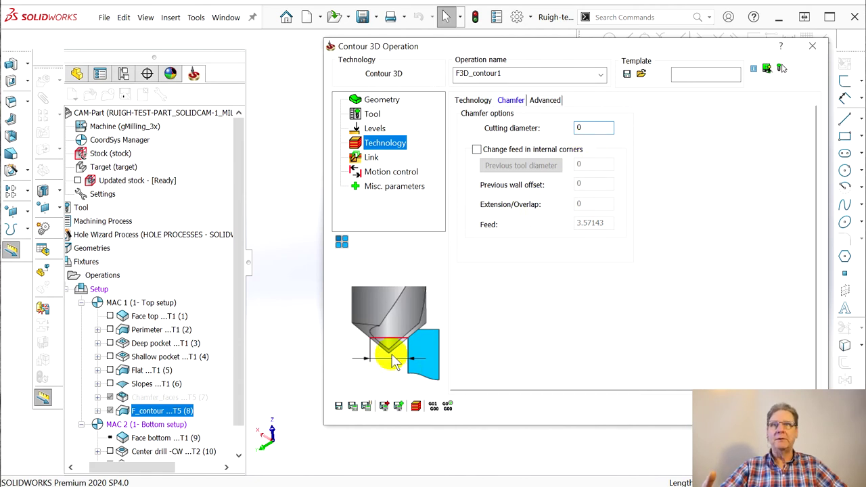
text(.)
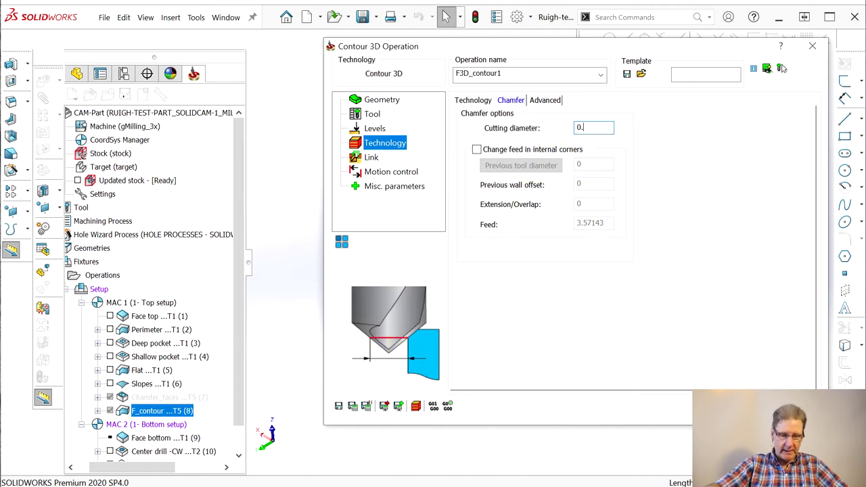
text(00)
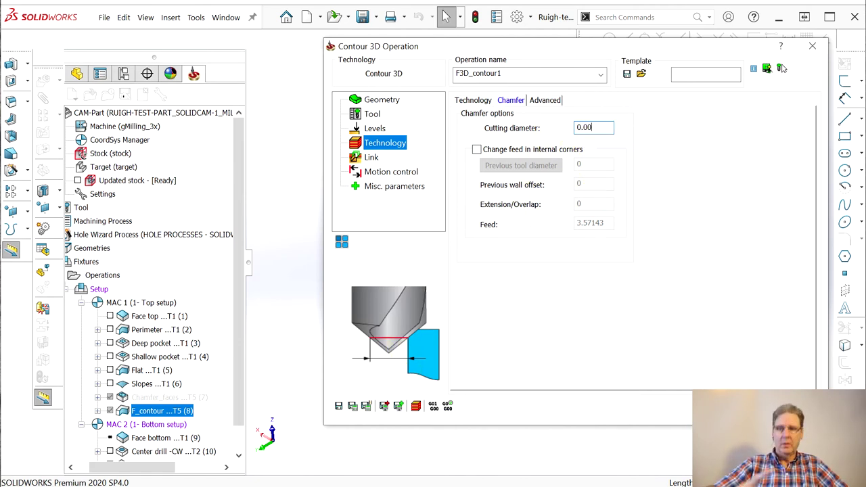
text(5)
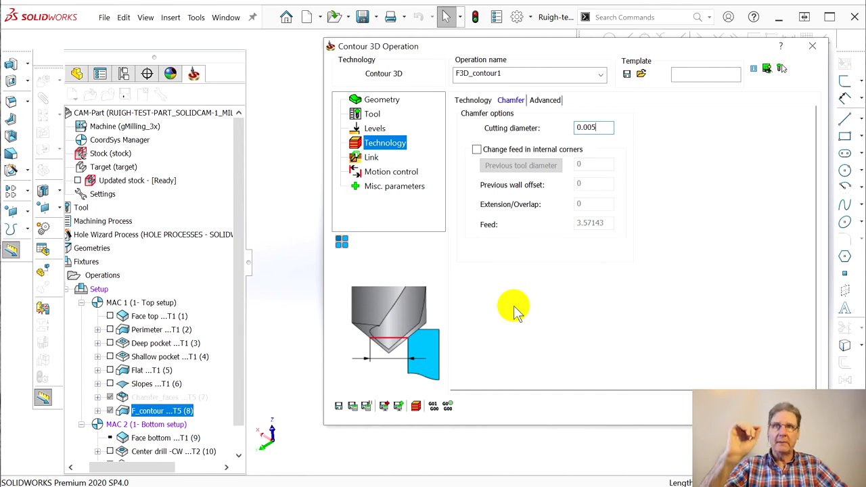
click(374, 128)
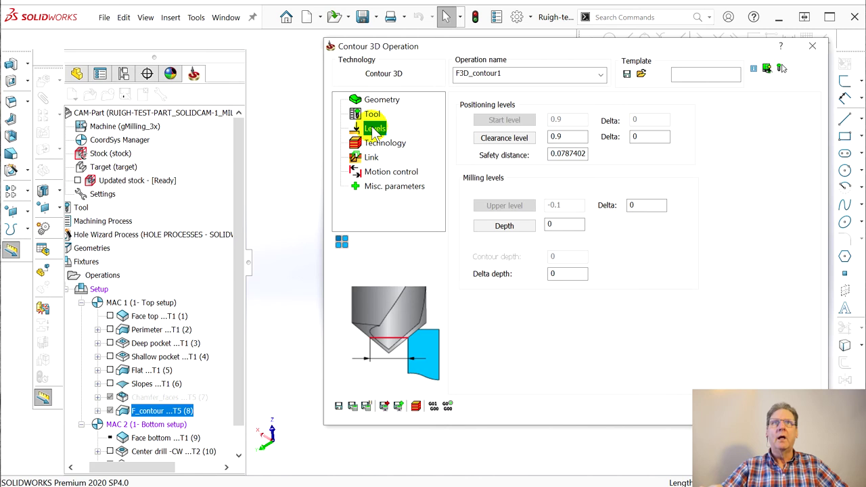
Step: Set the milling depth to 0.005, then calculate and dismiss the 'No machining operation defined' error
click(564, 225)
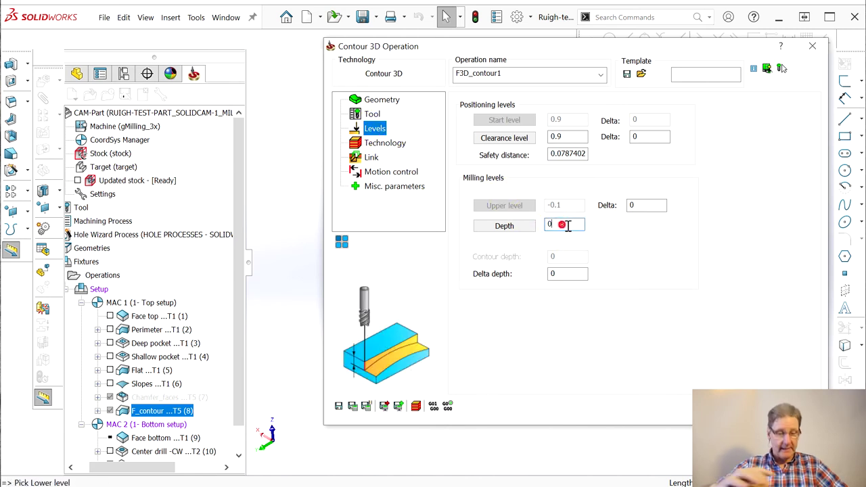
text(.005)
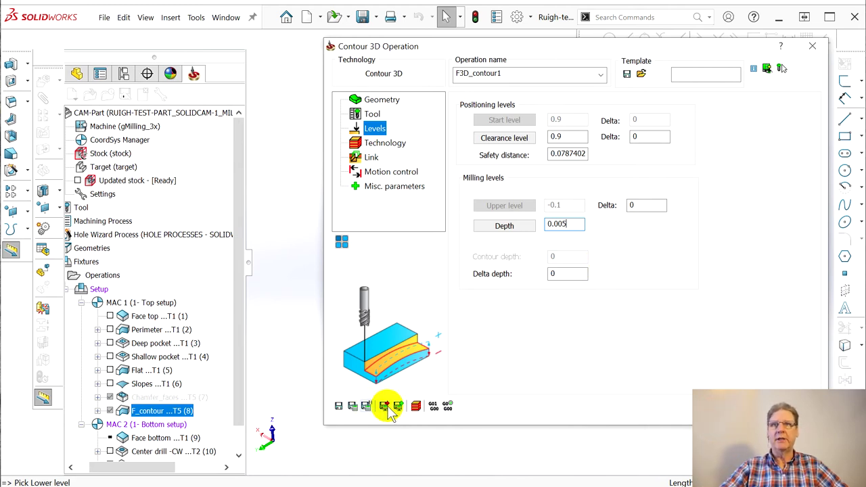
drag(591, 45, 865, 40)
click(656, 403)
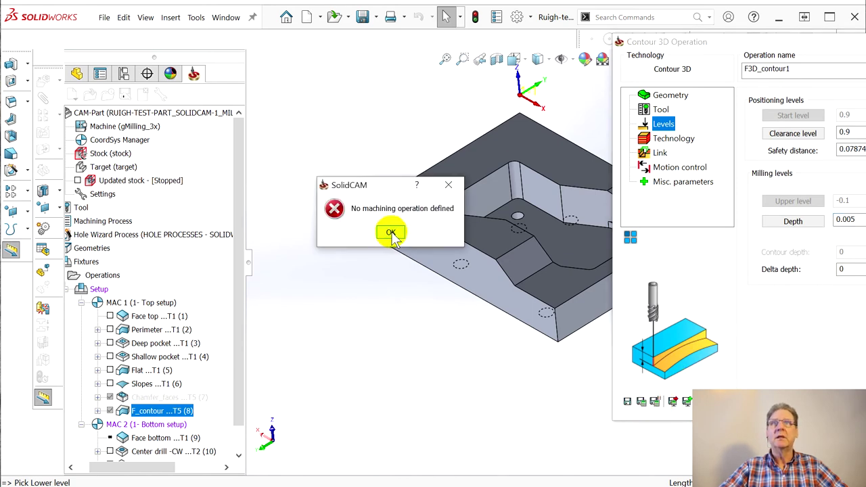
click(391, 232)
drag(775, 42, 410, 34)
click(293, 128)
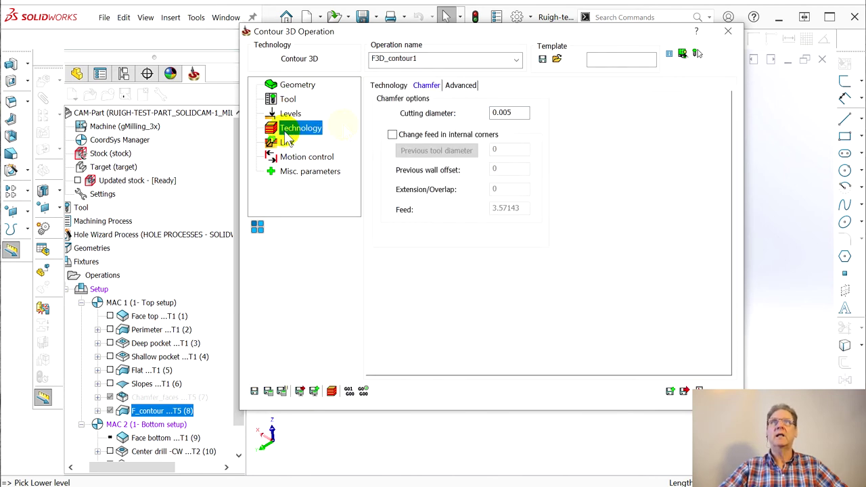
Step: Enable a finish pass, recalculate F3D_contour1's toolpath, and close its settings
click(388, 84)
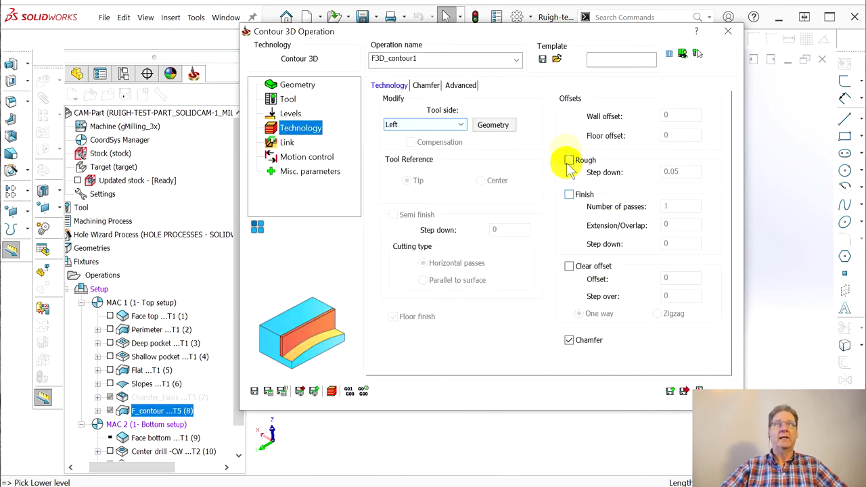
click(569, 194)
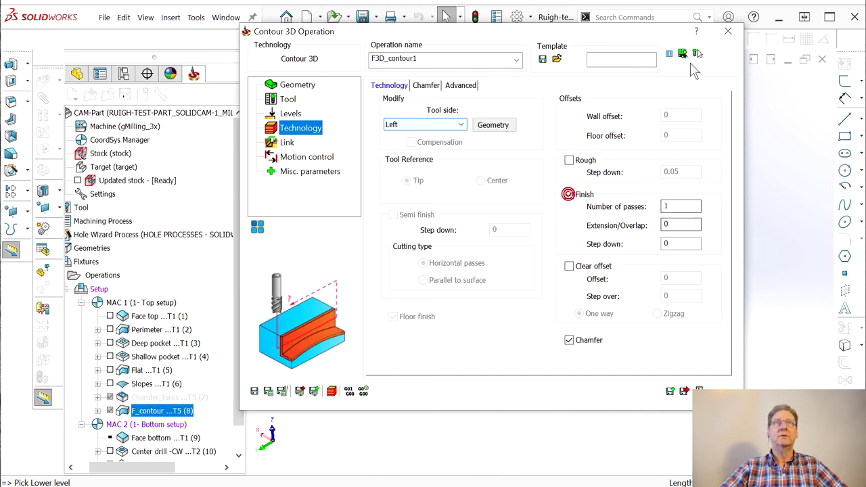
drag(482, 35, 830, 38)
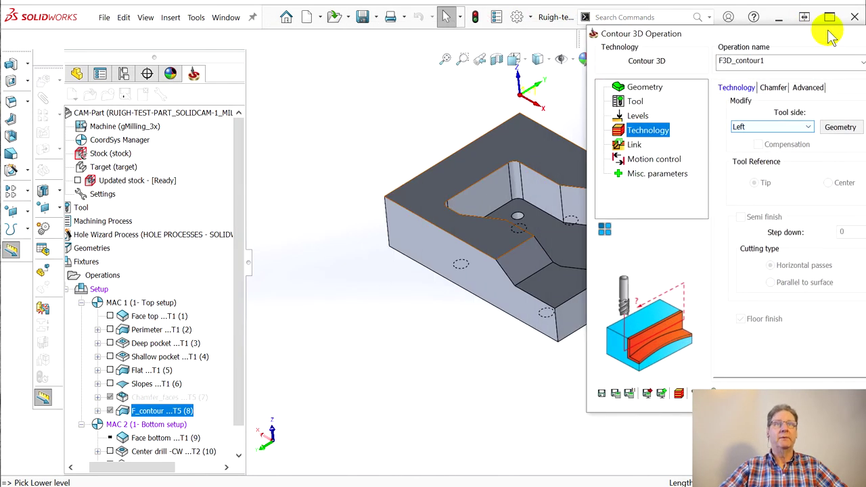
click(615, 393)
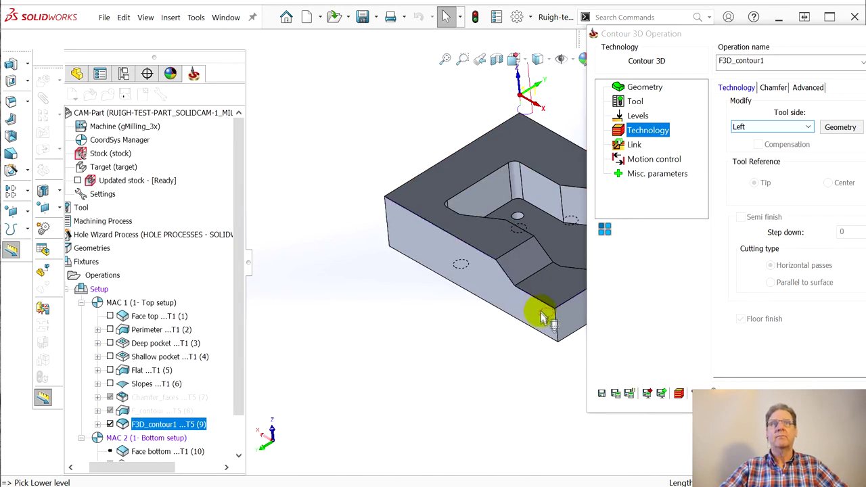
click(629, 393)
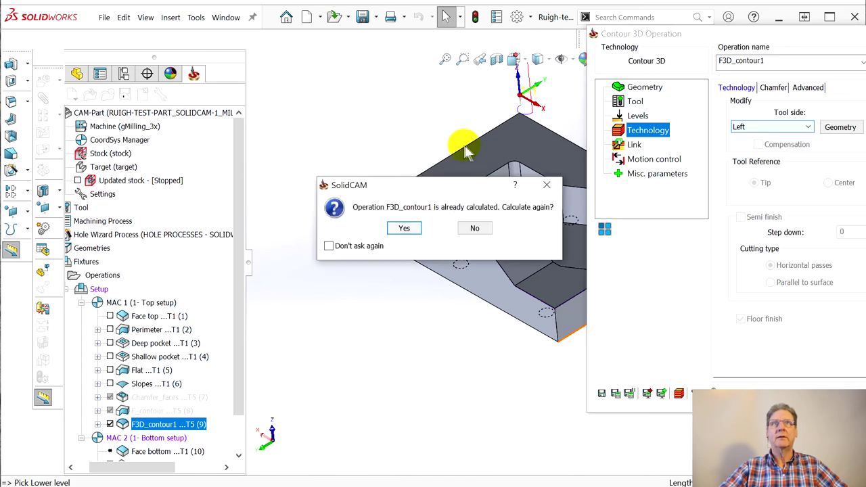
click(403, 230)
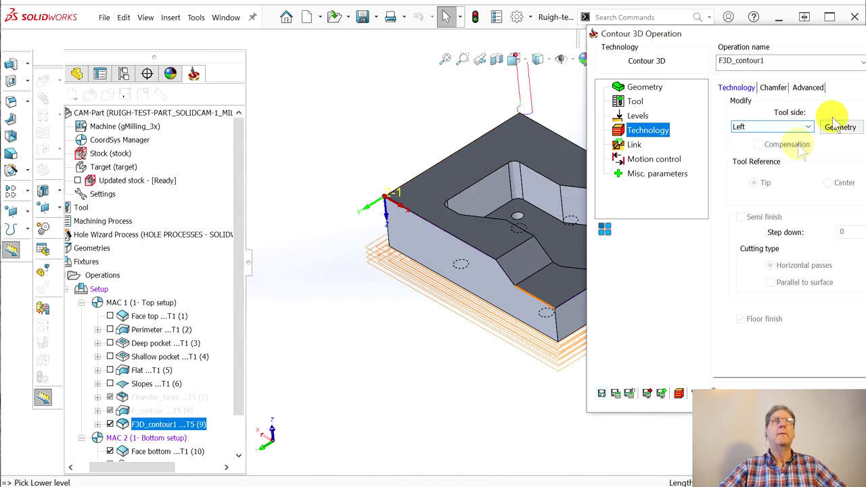
drag(816, 39, 494, 41)
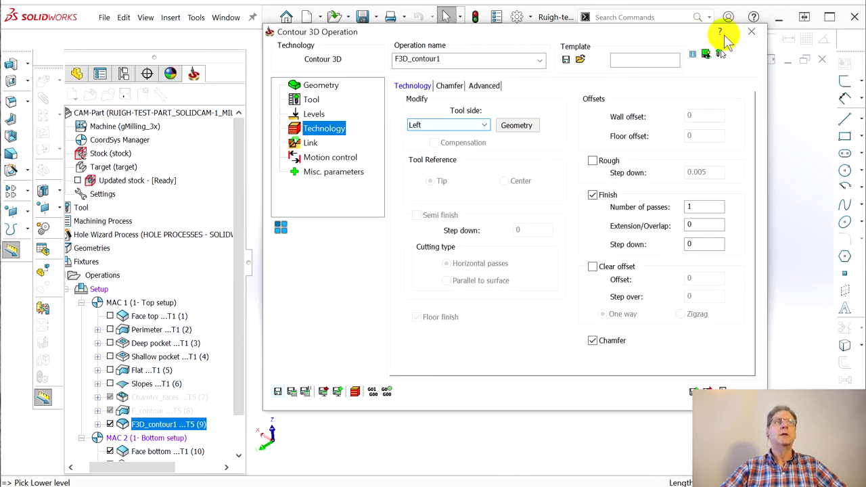
click(735, 57)
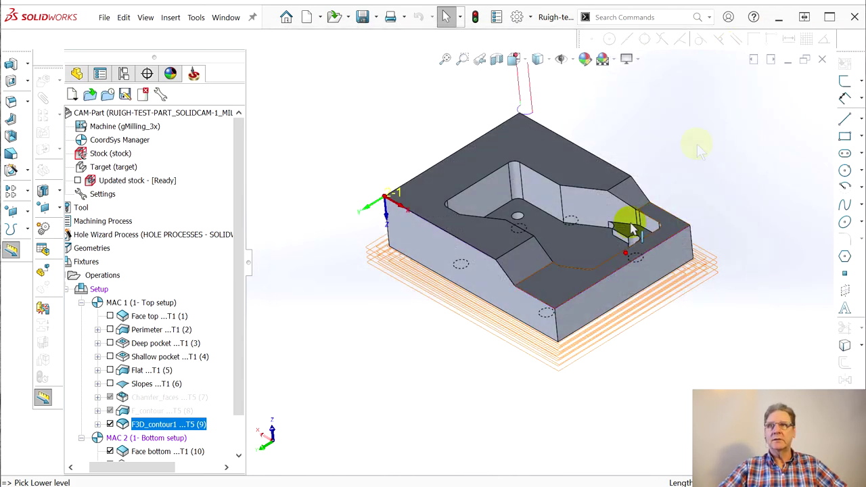
Step: Hide the Face bottom toolpath and launch SolidCAM Simulator (Beta) for F3D_contour1
click(115, 453)
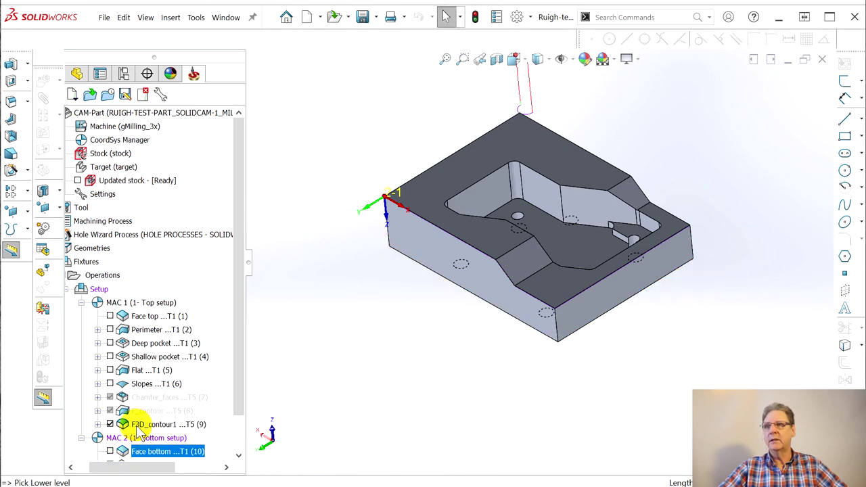
right_click(136, 424)
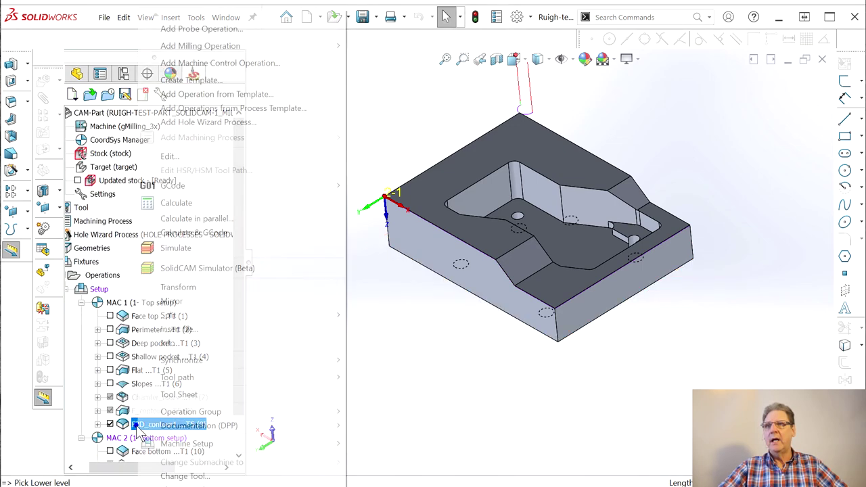
click(189, 267)
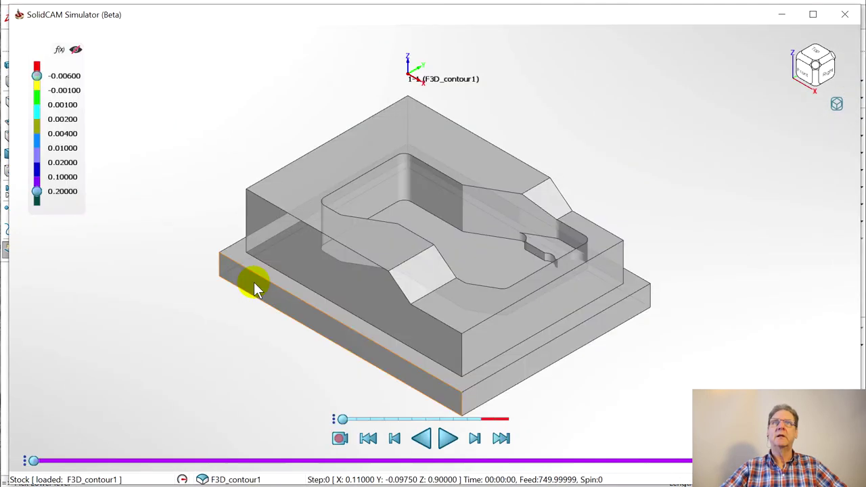
Step: Play the F3D_contour1 simulation and colour the part by remaining-material deviation
click(449, 440)
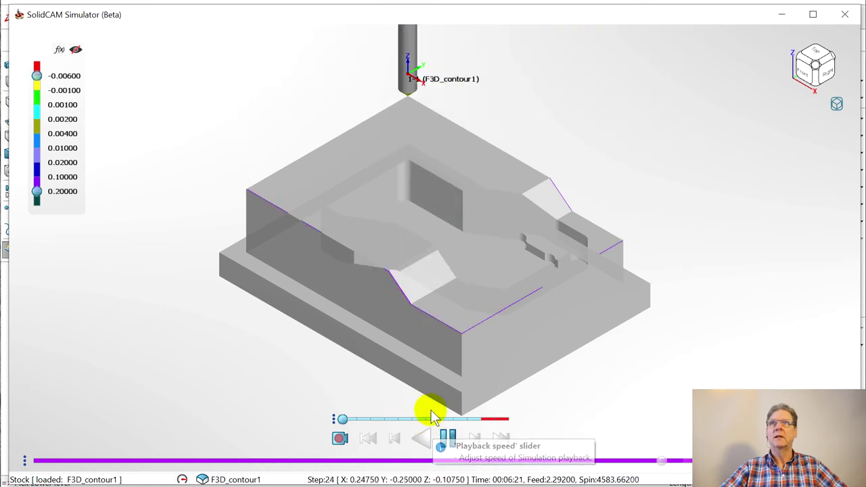
click(76, 49)
middle_drag(414, 248, 472, 299)
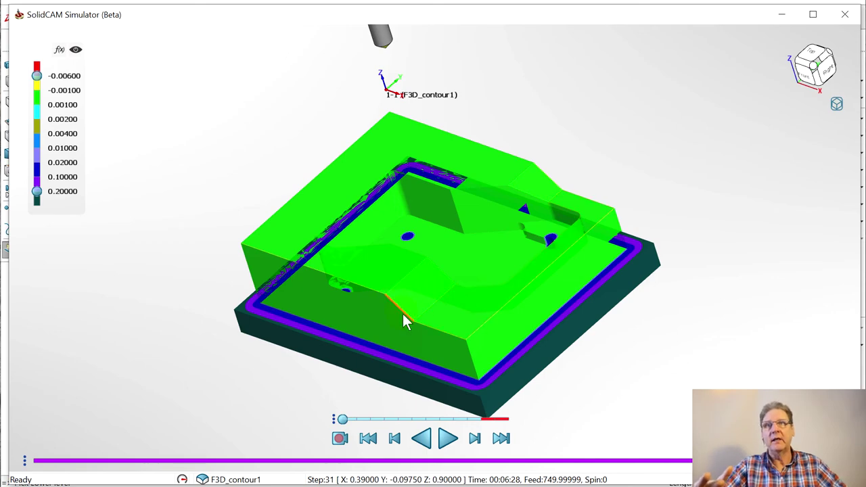
scroll(406, 308, up, 8)
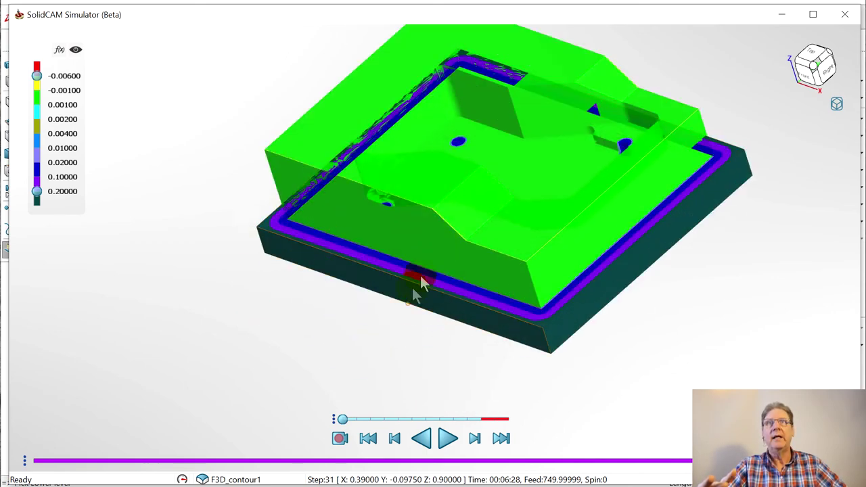
scroll(420, 243, up, 5)
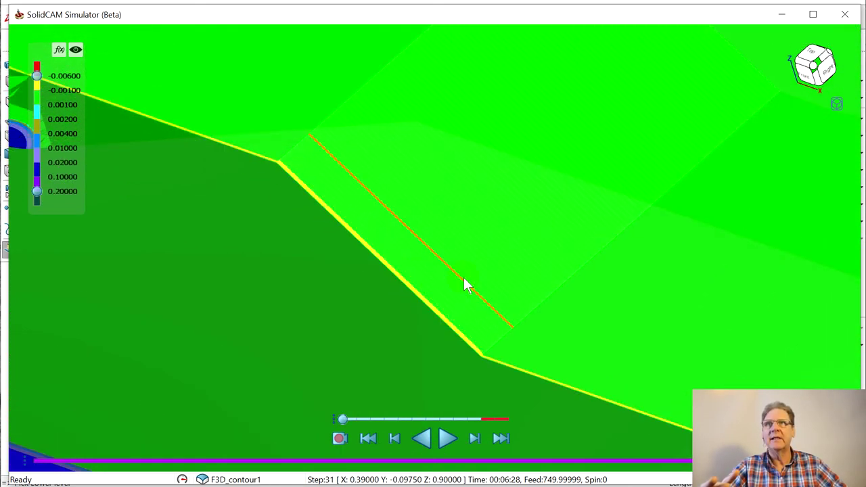
scroll(480, 345, up, 6)
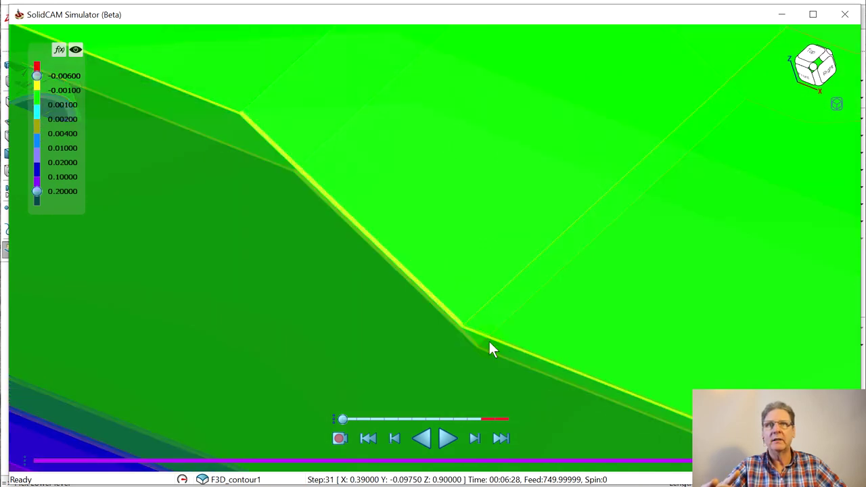
Step: Zoom along the chamfered top edges to inspect them, then close the simulator
middle_drag(410, 238, 457, 319)
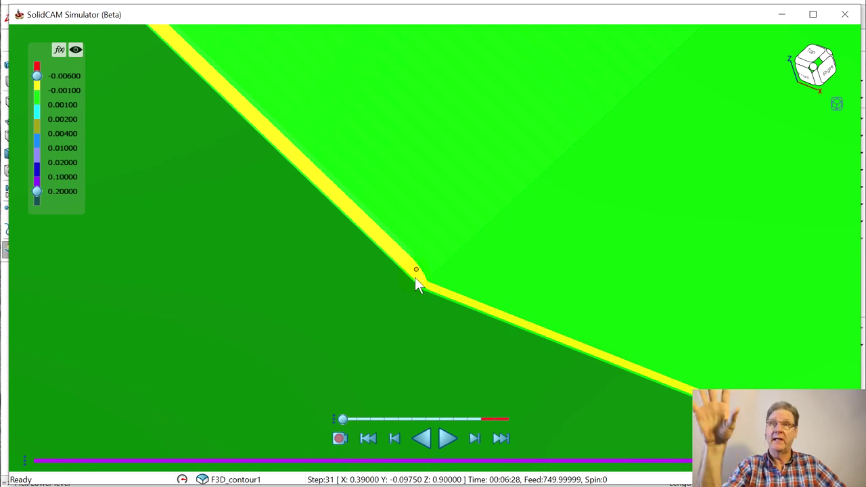
scroll(430, 280, up, 2)
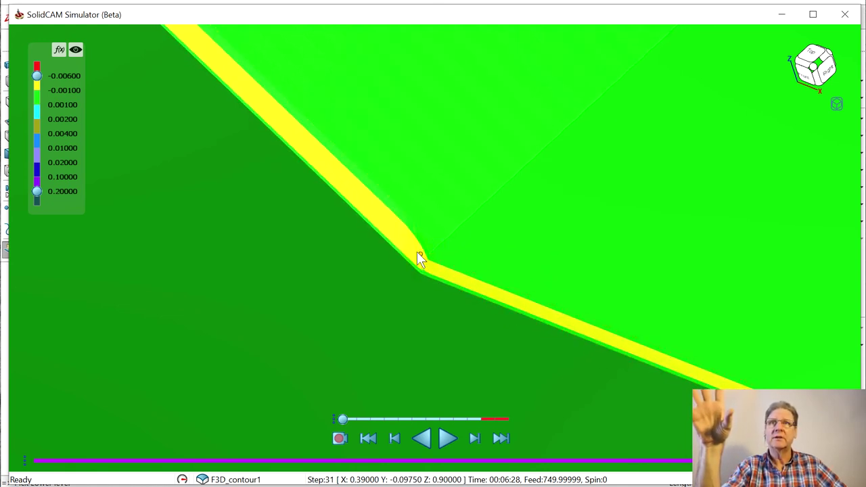
scroll(403, 203, up, 2)
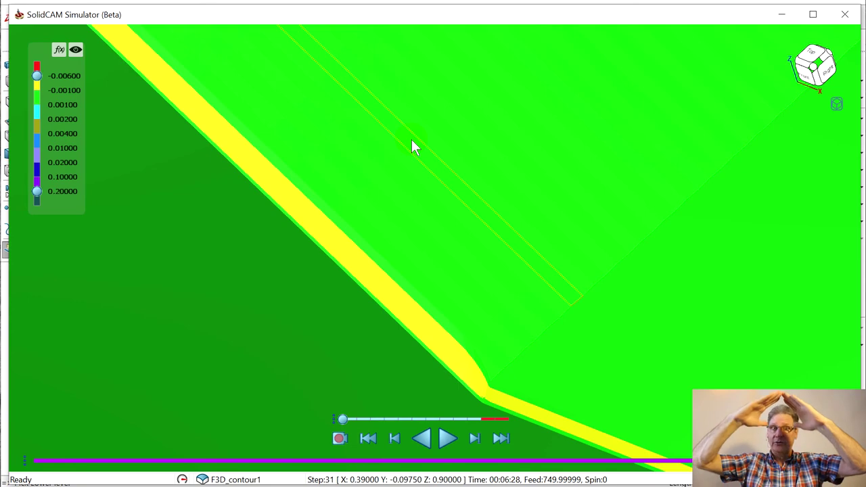
scroll(413, 142, down, 2)
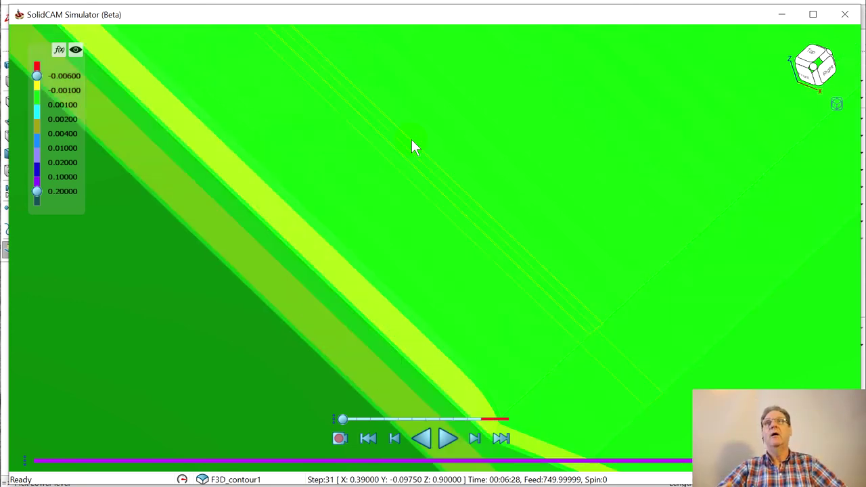
scroll(402, 109, down, 6)
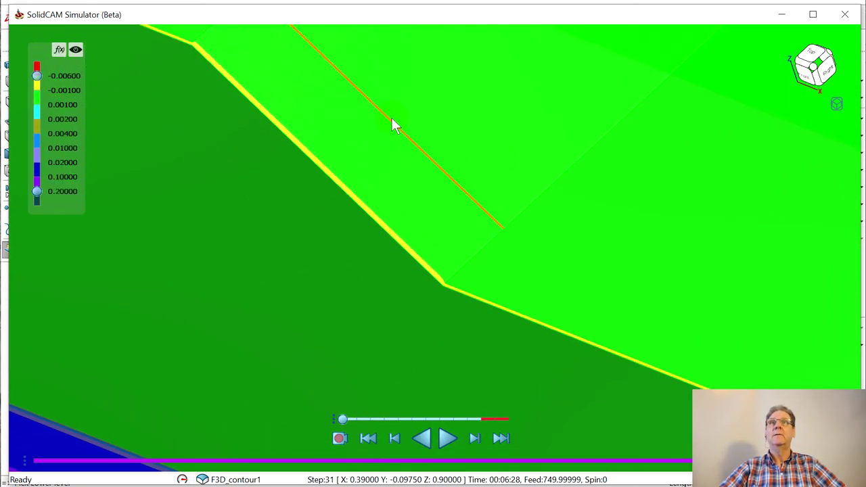
scroll(542, 118, down, 2)
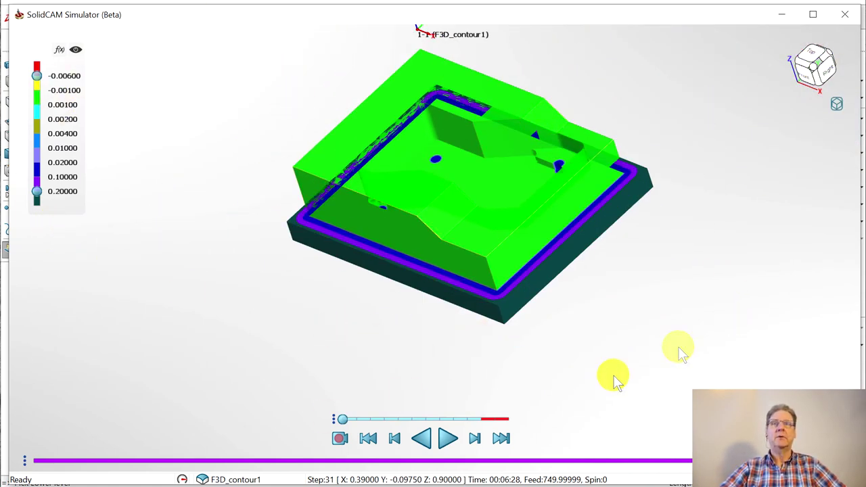
click(846, 14)
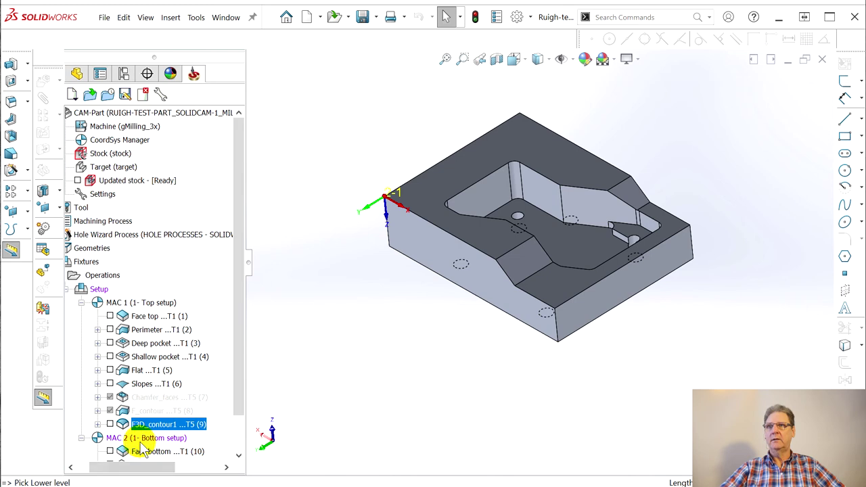
middle_drag(467, 348, 471, 320)
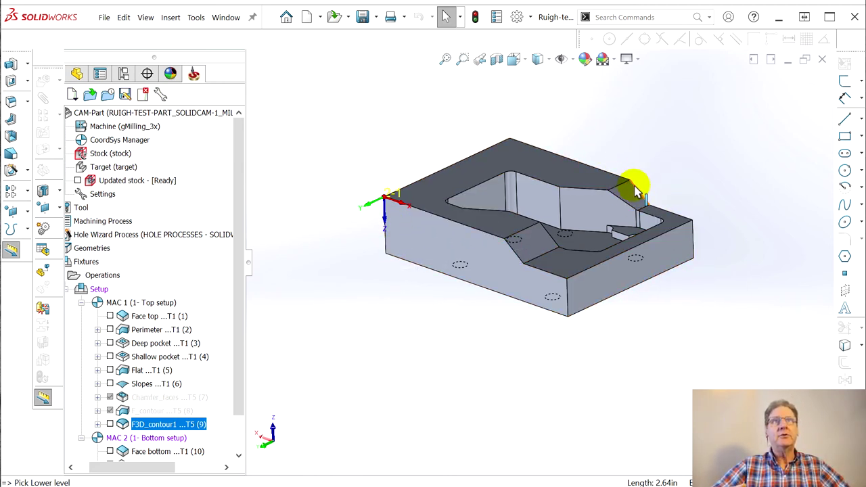
mouse_move(623, 211)
middle_down()
mouse_move(589, 290)
mouse_move(612, 203)
middle_up()
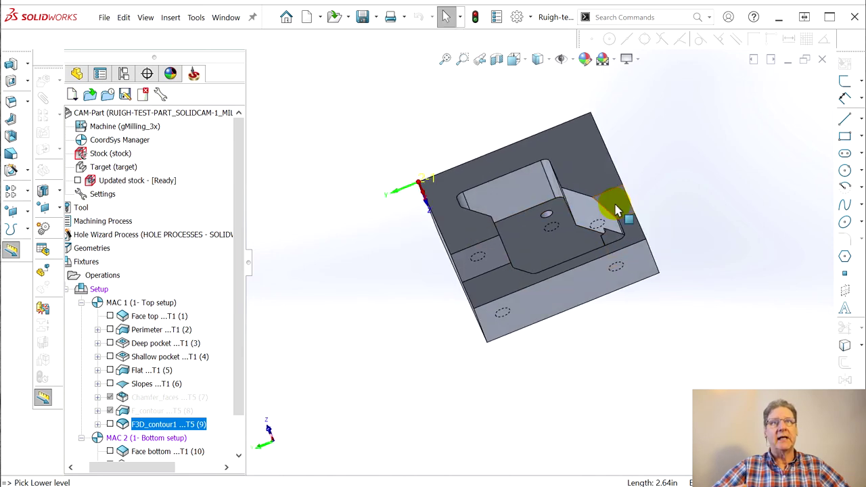
scroll(613, 203, down, 5)
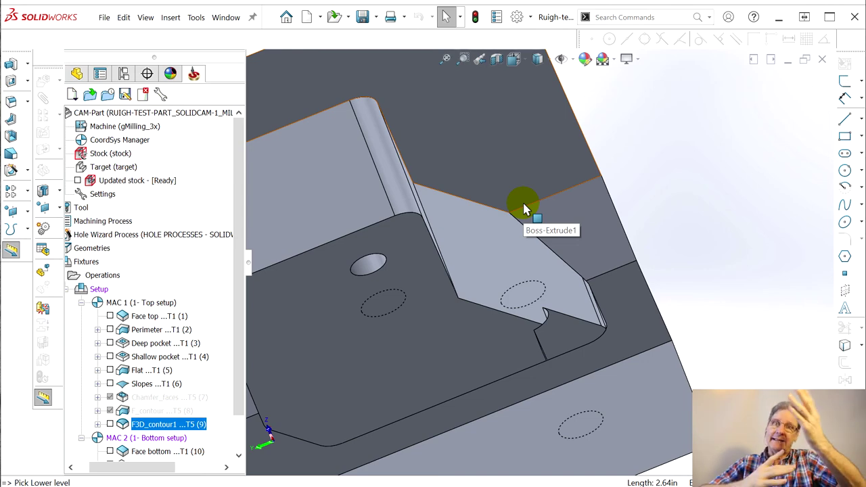
middle_drag(489, 199, 438, 269)
scroll(458, 266, up, 6)
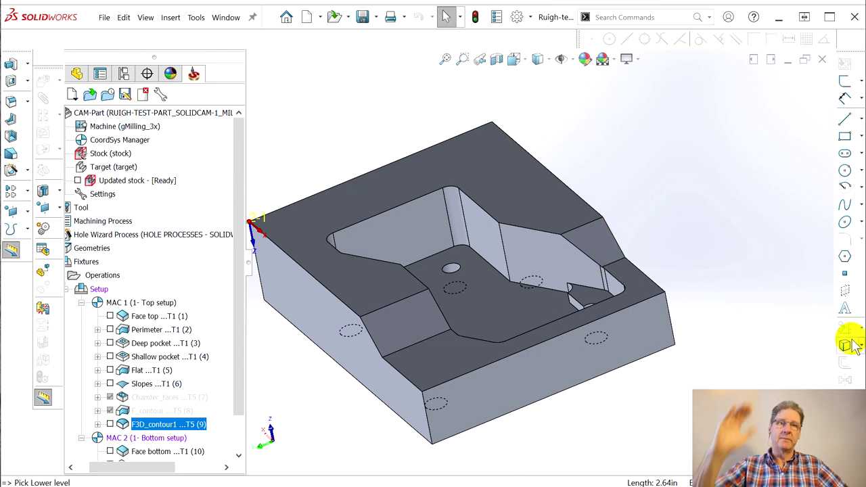
middle_drag(699, 285, 661, 277)
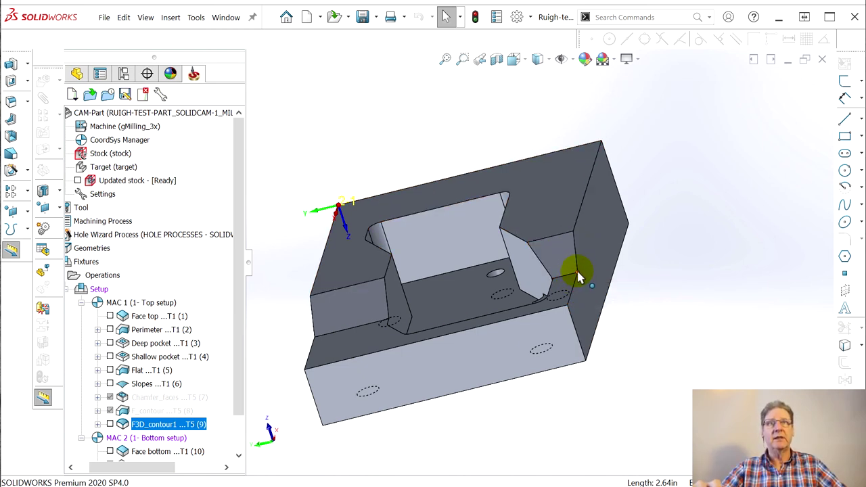
middle_drag(493, 283, 512, 267)
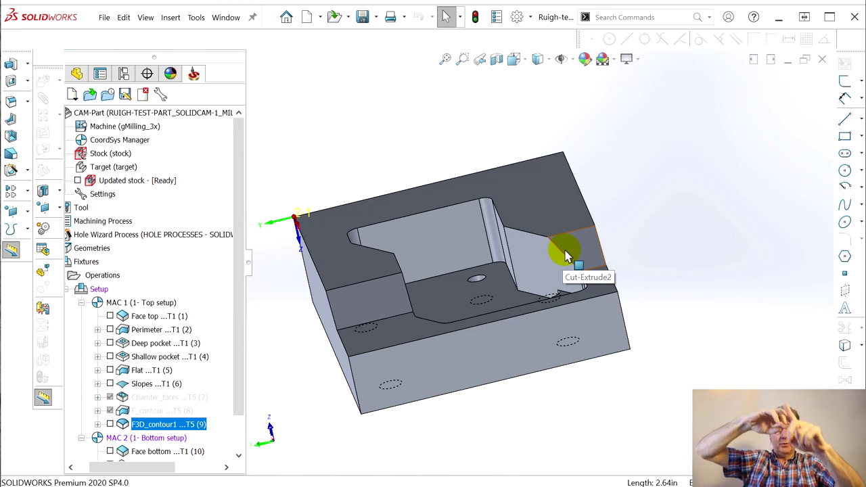
middle_drag(453, 306, 477, 261)
scroll(696, 228, down, 3)
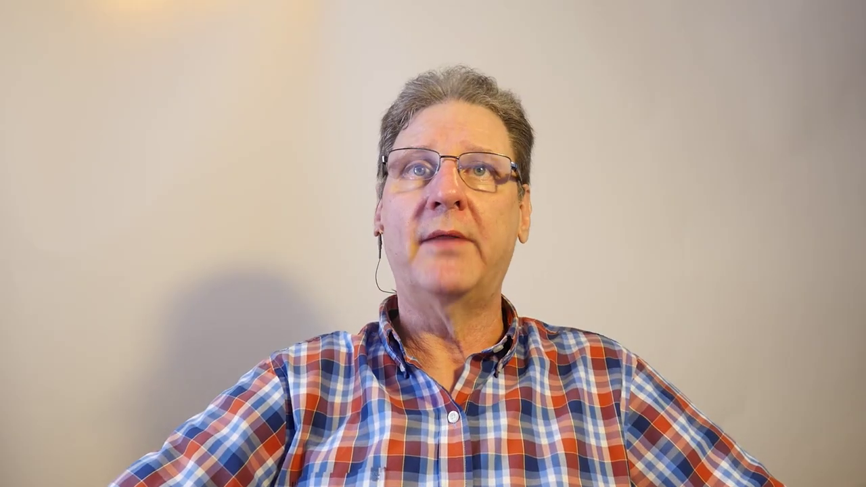